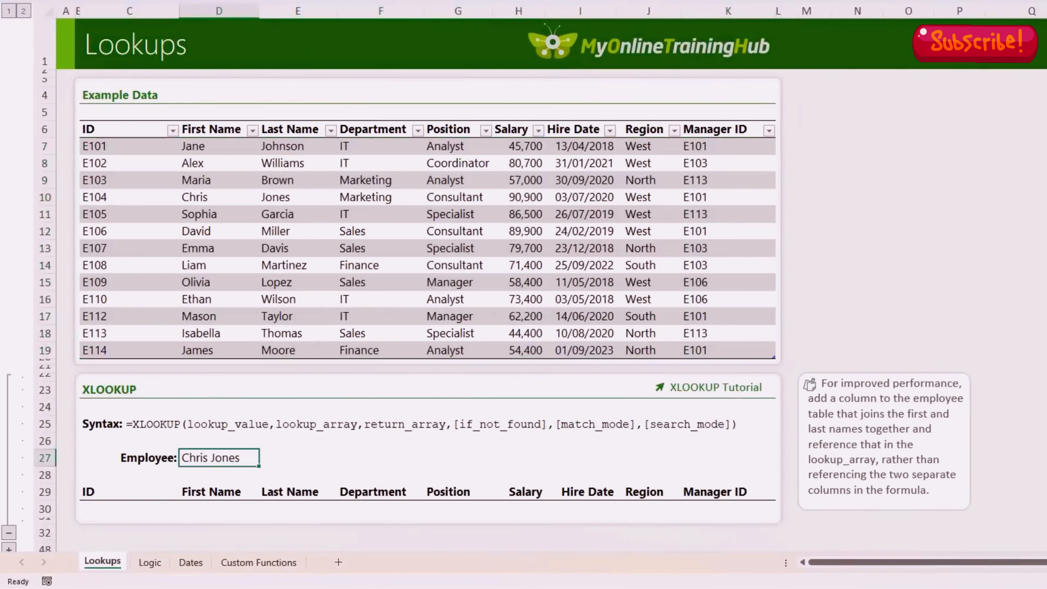
# Step: In C30 begin =XLOOKUP(D27,EmpData[First Name]&" "&EmpData[Last Name] as the lookup
pyautogui.click(105, 509)
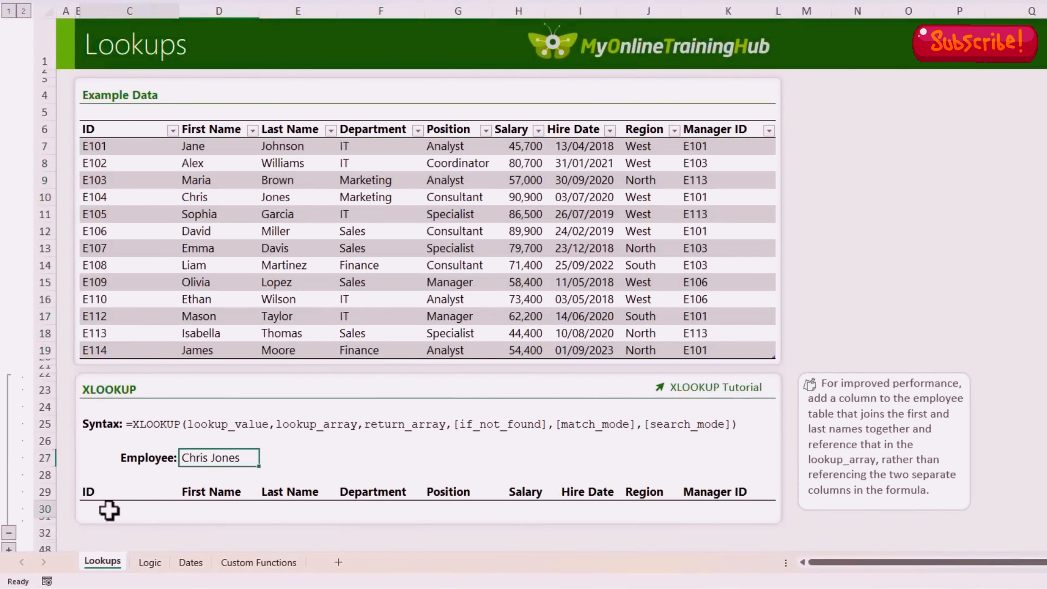
pyautogui.write('=XLOOKUP(')
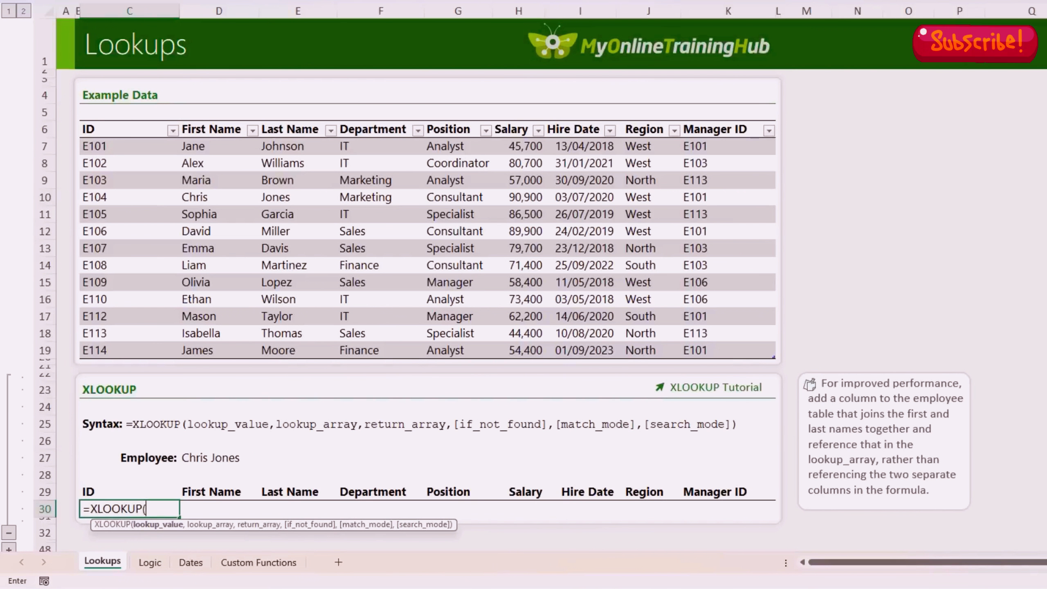
pyautogui.write('"Chris Jones"')
pyautogui.press('BackSpace')
pyautogui.press('BackSpace')
pyautogui.press('BackSpace')
pyautogui.press('BackSpace')
pyautogui.press('BackSpace')
pyautogui.press('BackSpace')
pyautogui.press('BackSpace')
pyautogui.press('BackSpace')
pyautogui.press('BackSpace')
pyautogui.press('BackSpace')
pyautogui.press('BackSpace')
pyautogui.press('BackSpace')
pyautogui.press('BackSpace')
pyautogui.click(223, 454)
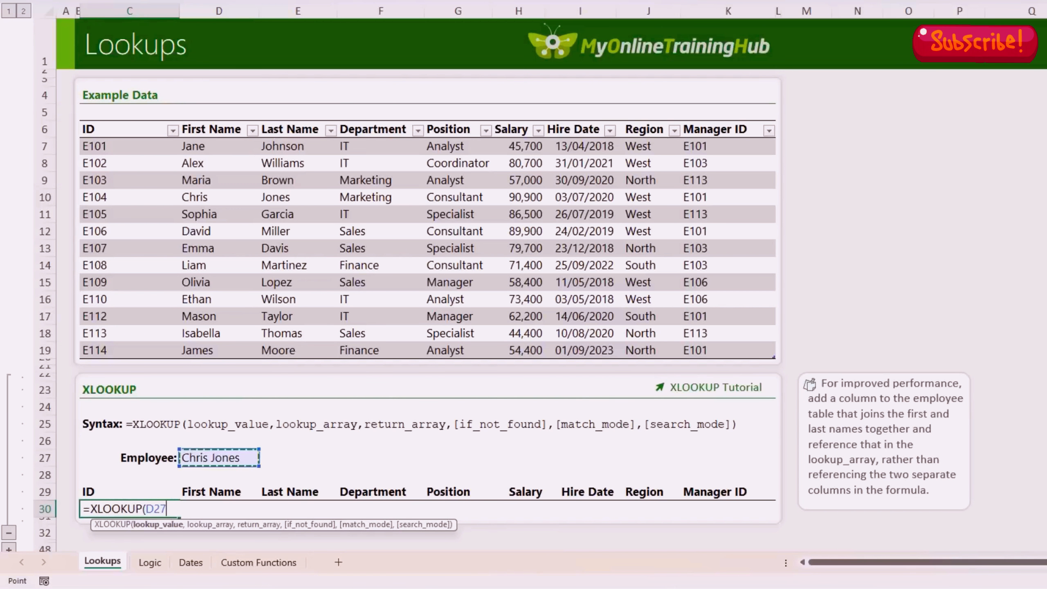
pyautogui.write(',')
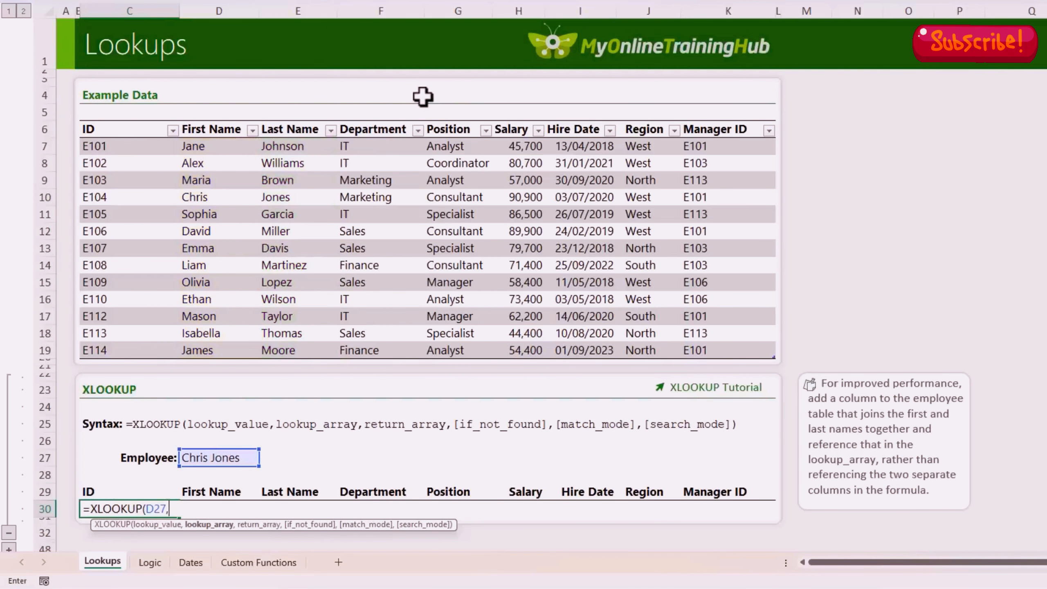
pyautogui.click(225, 122)
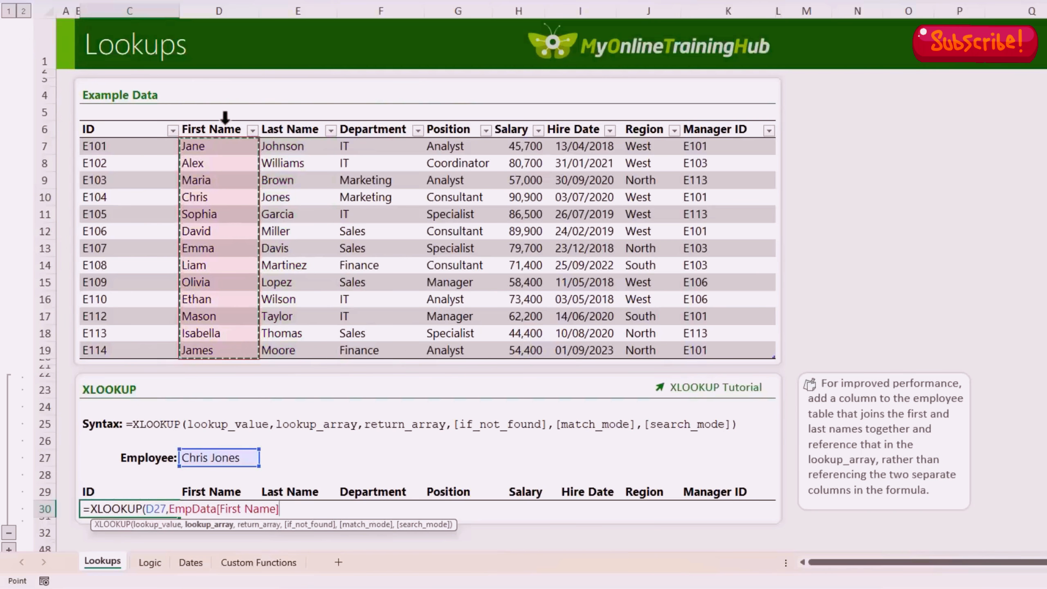
pyautogui.write('&')
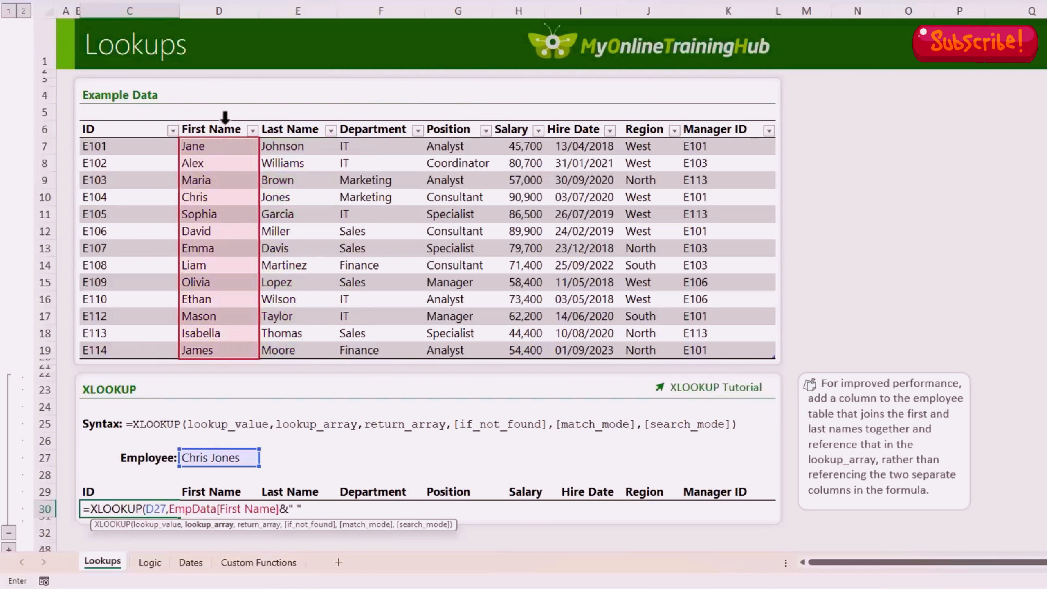
pyautogui.write('" "&')
pyautogui.click(293, 118)
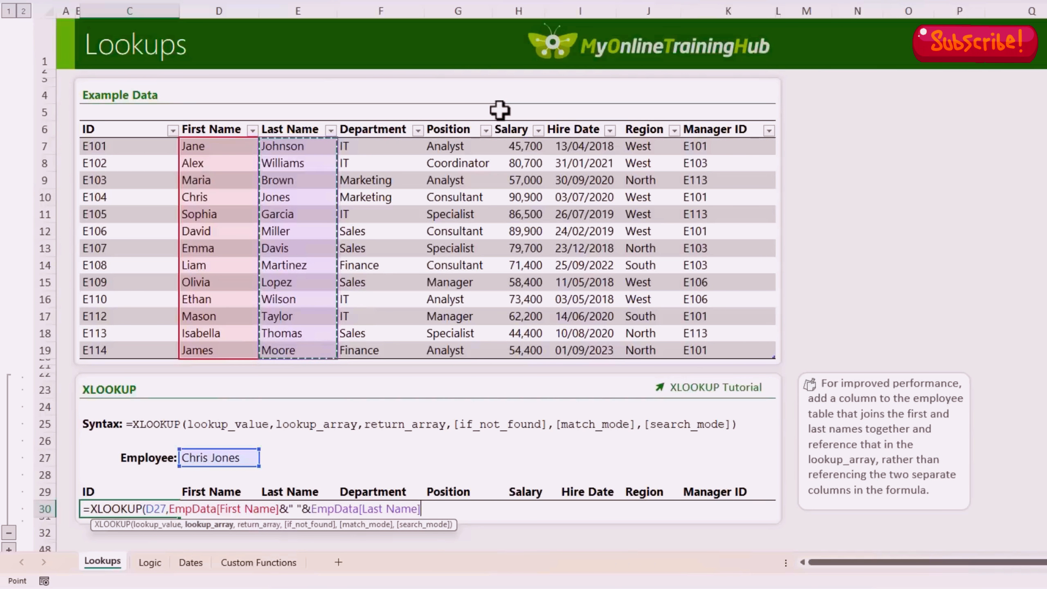
# Step: Complete the XLOOKUP with EmpData as the return array and "Not Found" as the fallback
pyautogui.write(',')
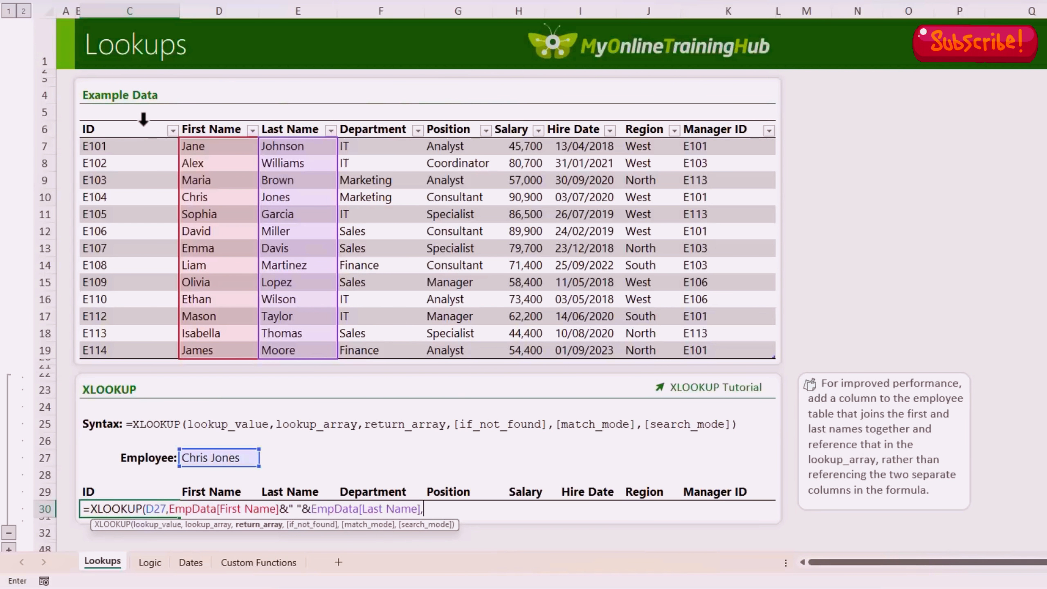
pyautogui.moveTo(152, 126); pyautogui.dragTo(748, 141)
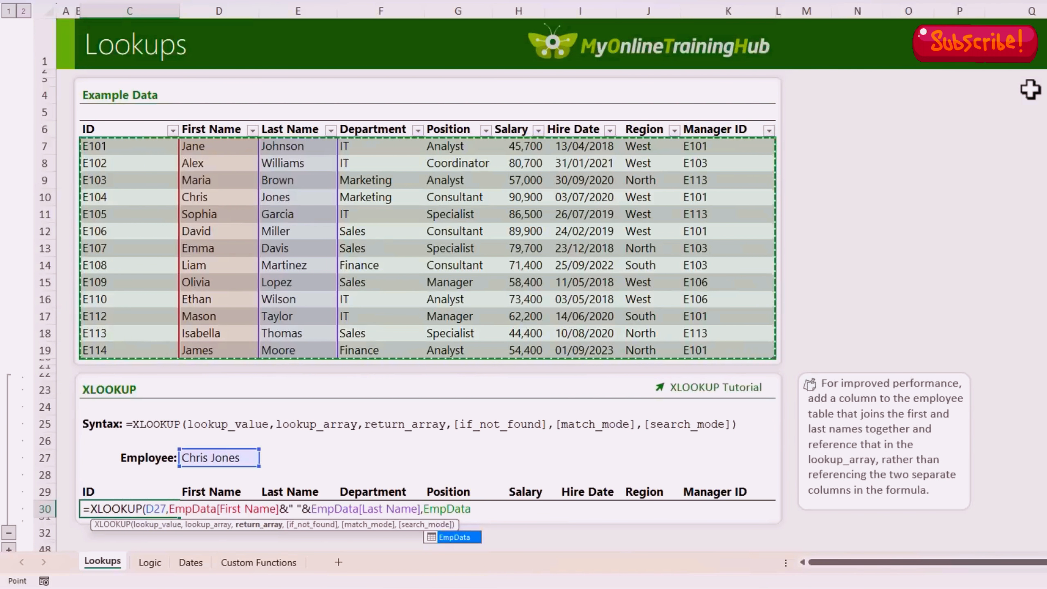
pyautogui.write(',')
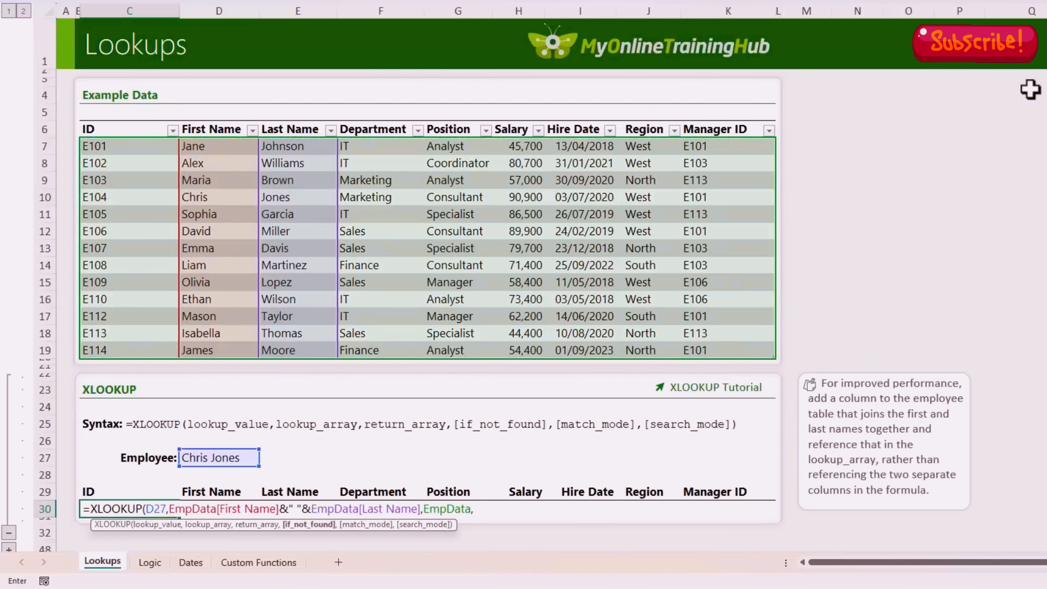
pyautogui.write('"Not Found",')
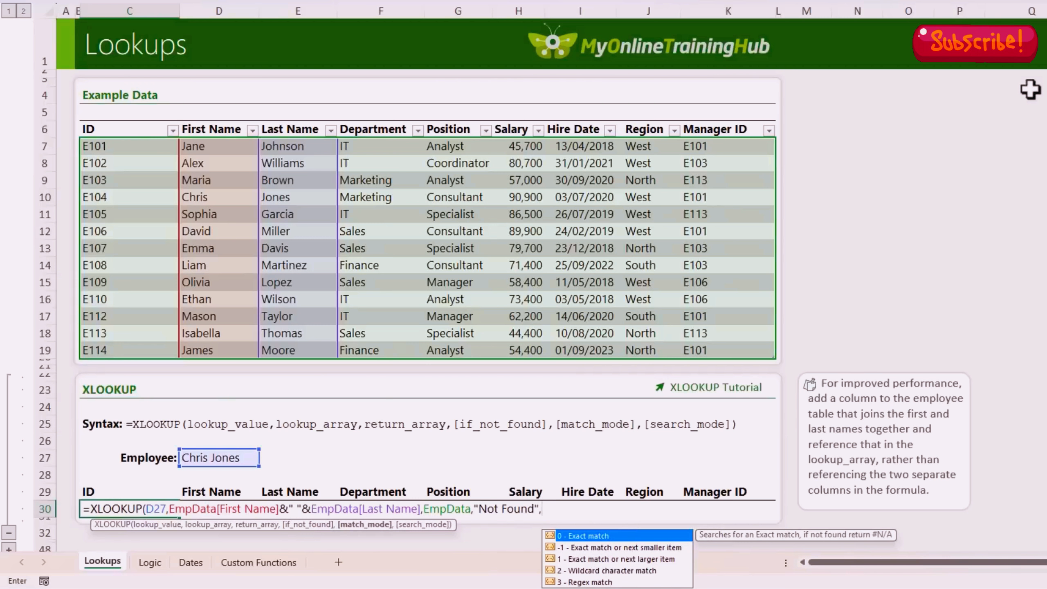
pyautogui.press('BackSpace')
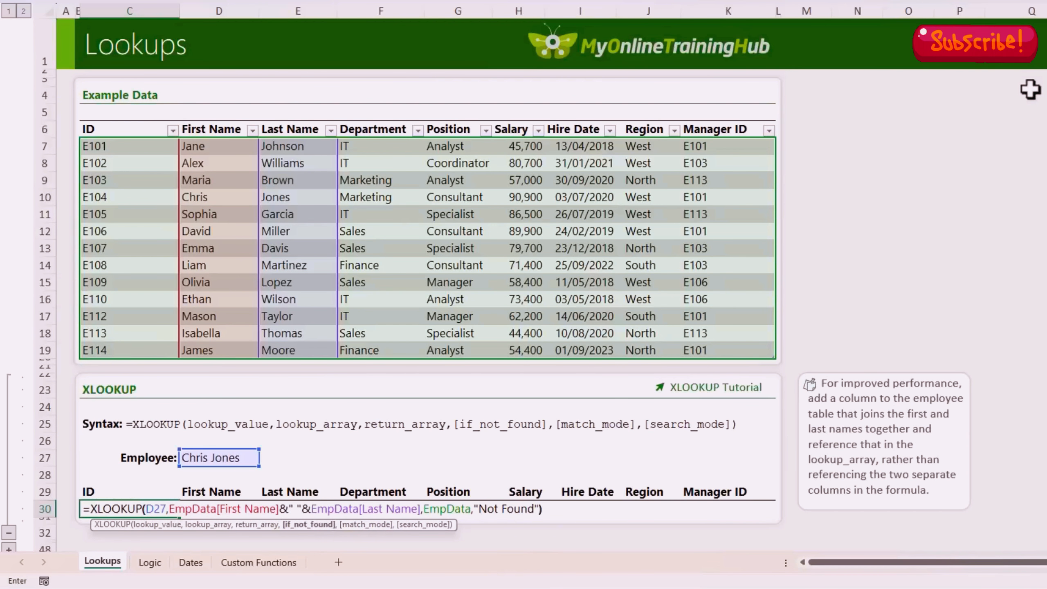
pyautogui.write(')')
pyautogui.press('Return')
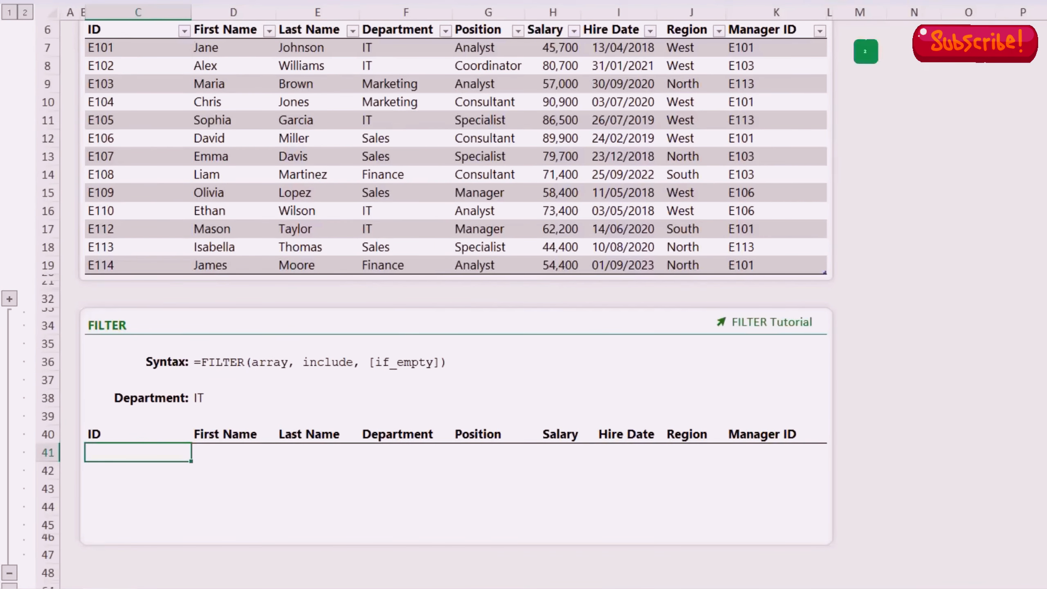
# Step: Enter =FILTER(EmpData,EmpData[Department]=D38,"No Records") in C41 and review the spilled IT rows
pyautogui.write('=fil')
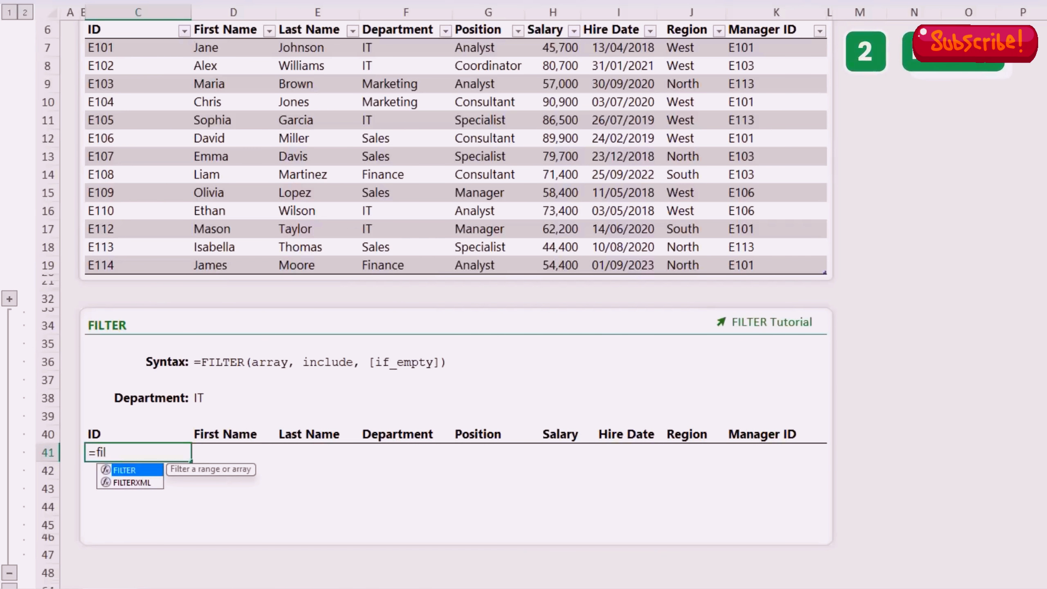
pyautogui.write('t')
pyautogui.press('Tab')
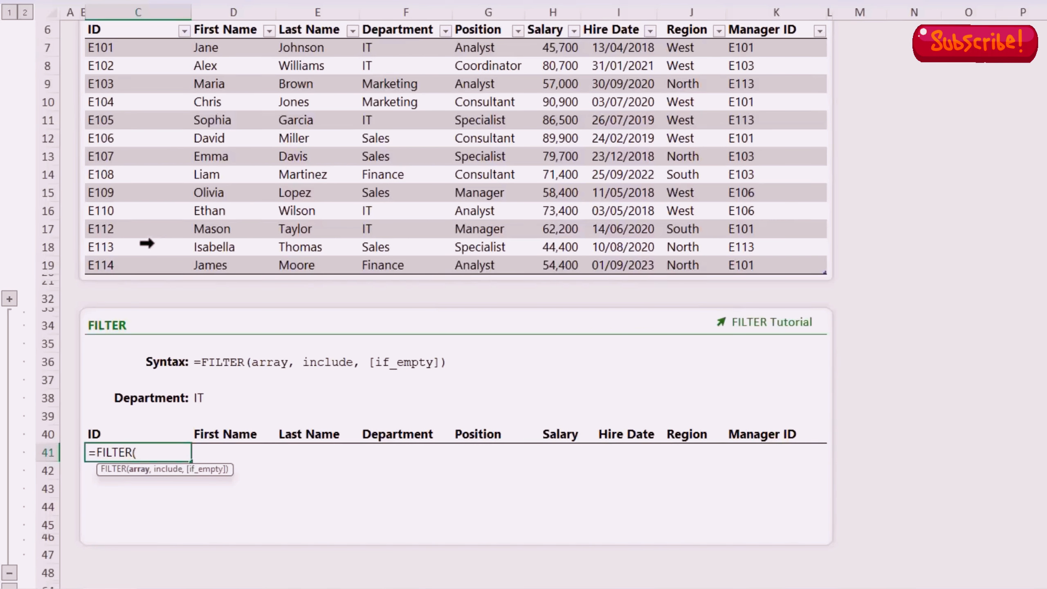
pyautogui.click(88, 23)
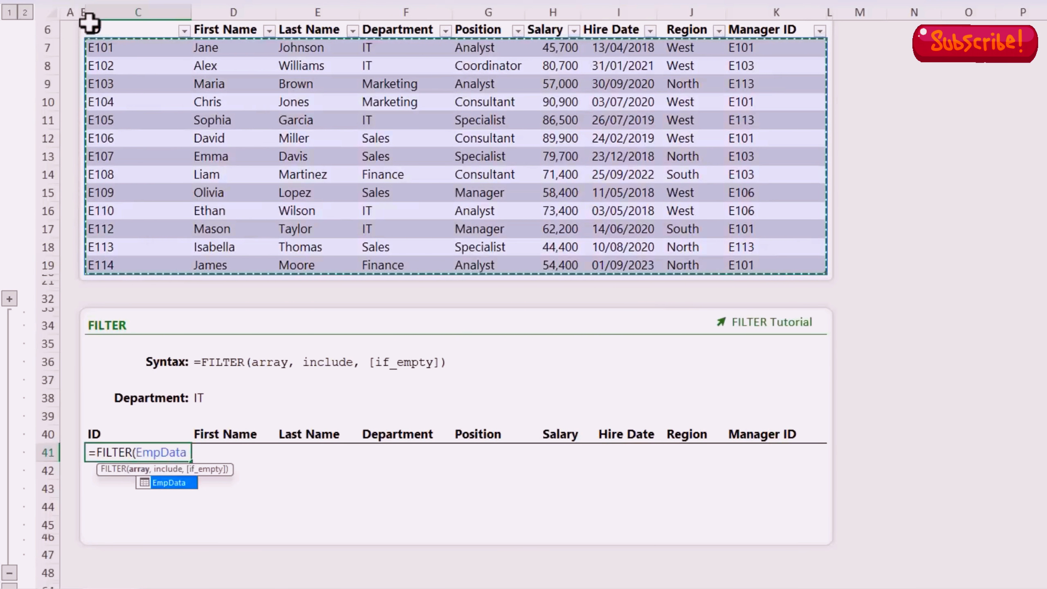
pyautogui.write(',')
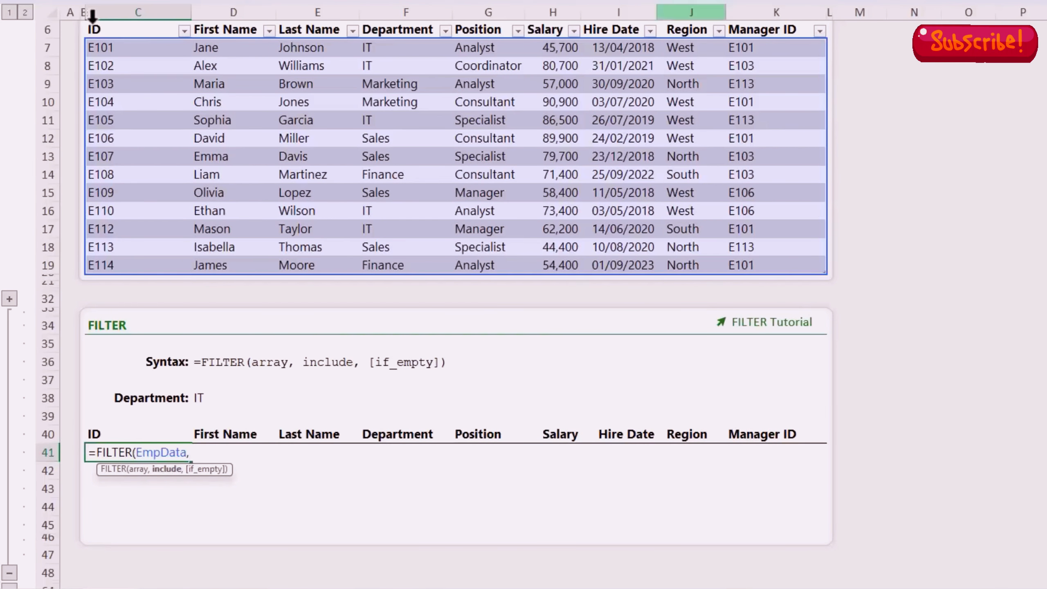
pyautogui.click(398, 25)
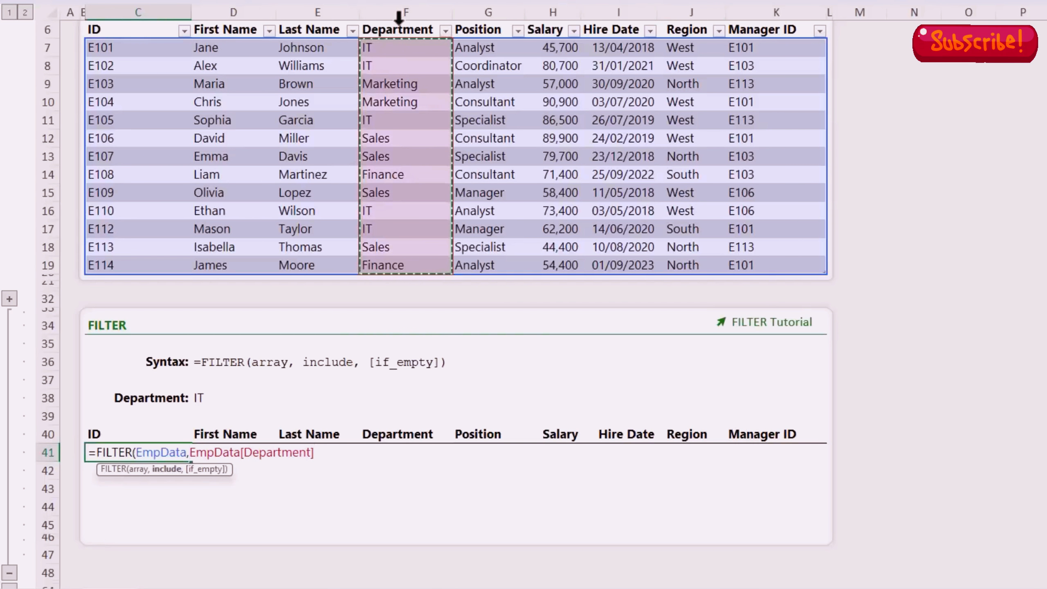
pyautogui.write('=')
pyautogui.click(218, 397)
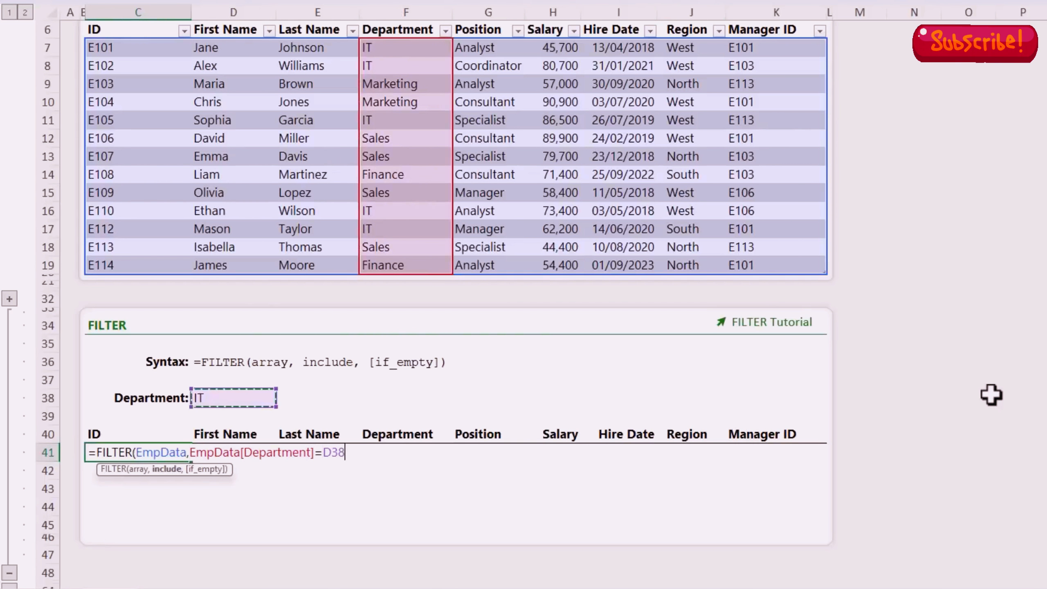
pyautogui.write(',')
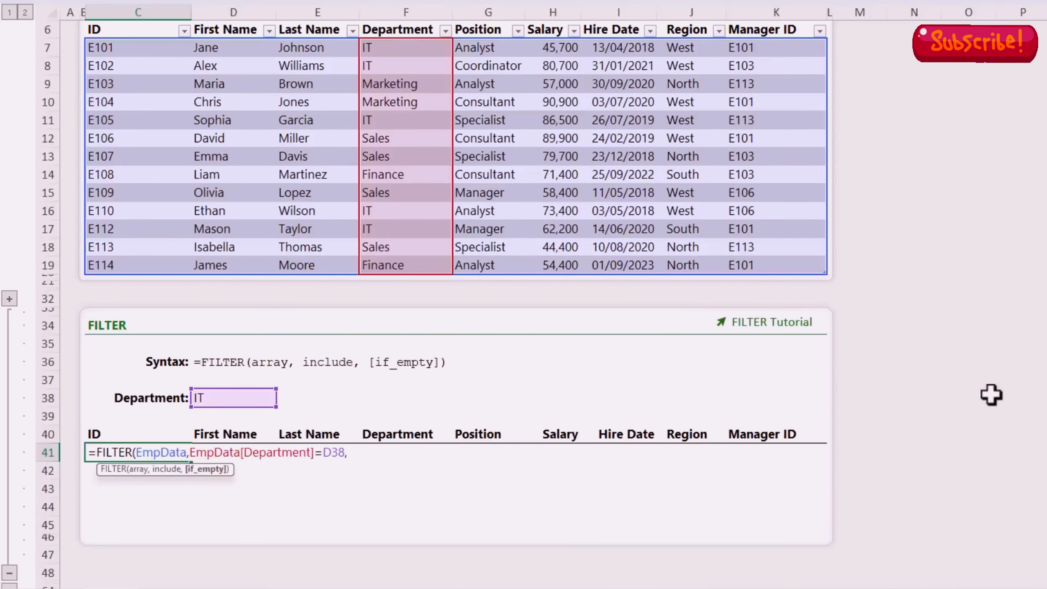
pyautogui.write('"No Records")')
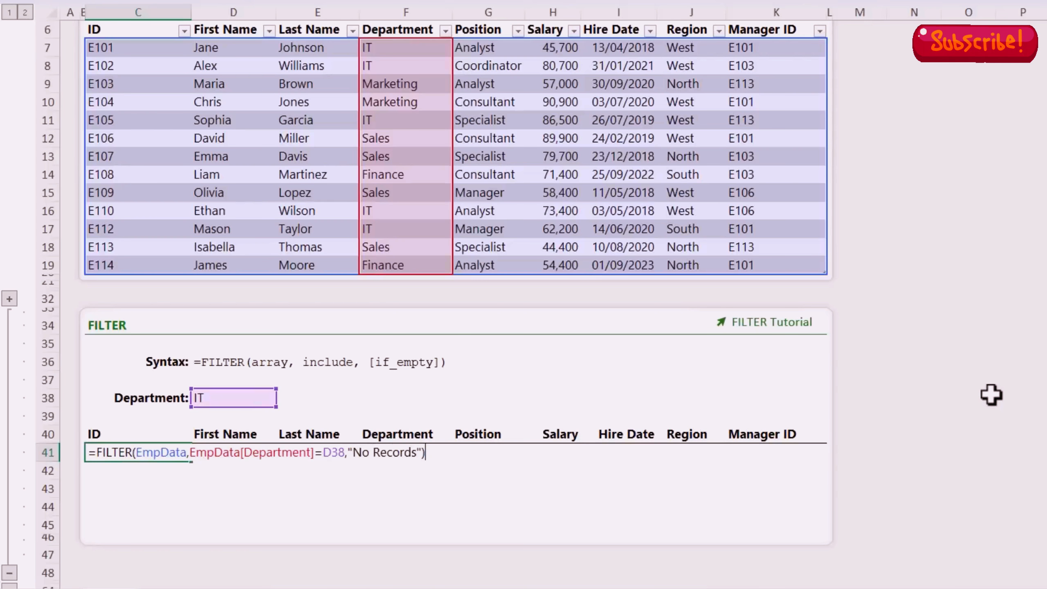
pyautogui.press('Return')
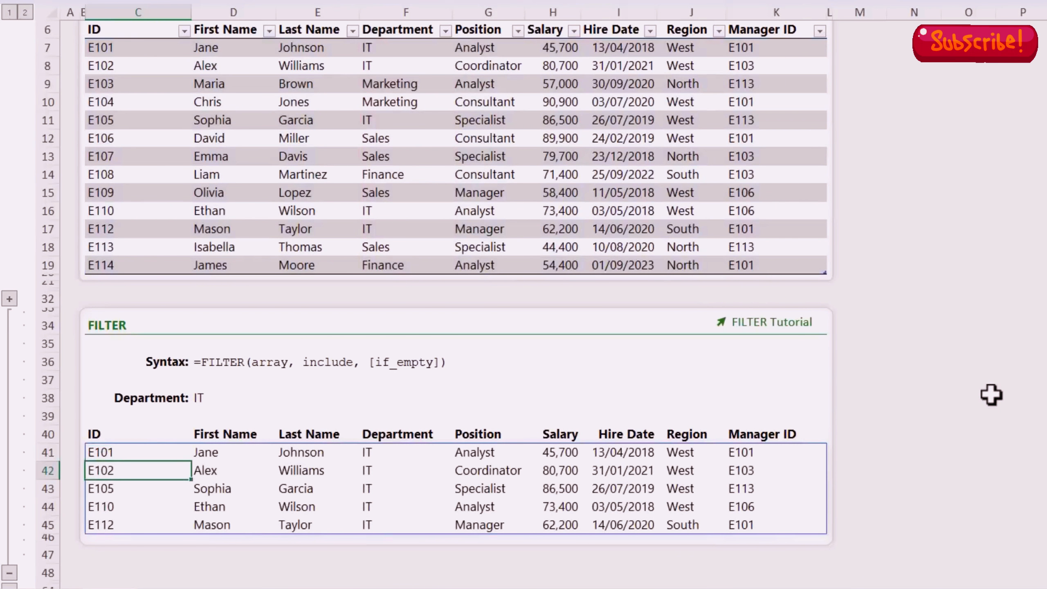
pyautogui.press('Right')
pyautogui.press('Right')
pyautogui.press('Right')
pyautogui.press('Right')
pyautogui.press('Down')
pyautogui.press('Down')
pyautogui.press('Down')
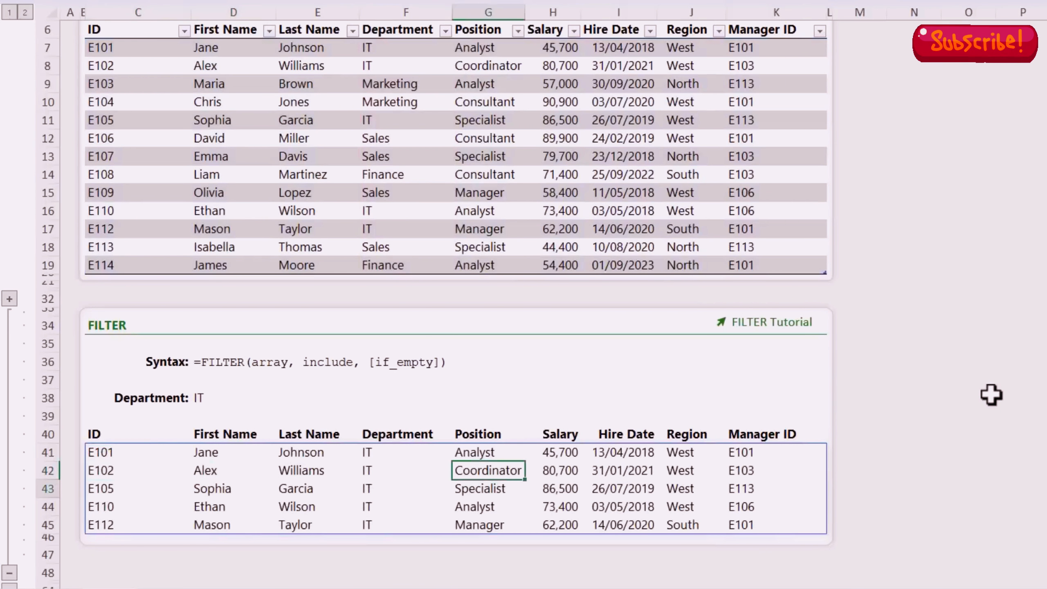
pyautogui.click(119, 455)
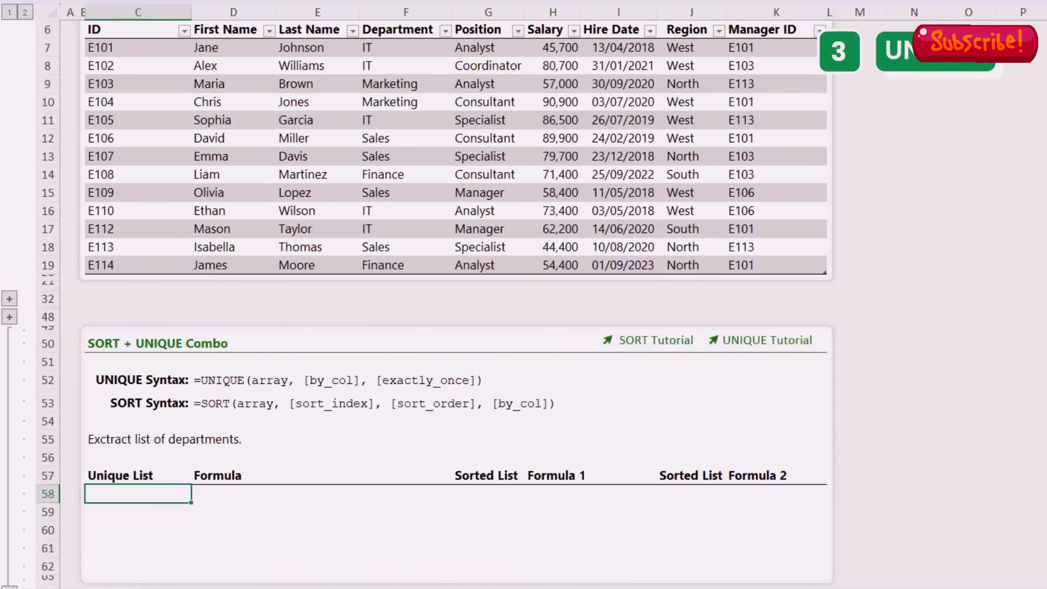
# Step: List the unique departments with =UNIQUE(EmpData[Department]) in C58
pyautogui.write('=uniq')
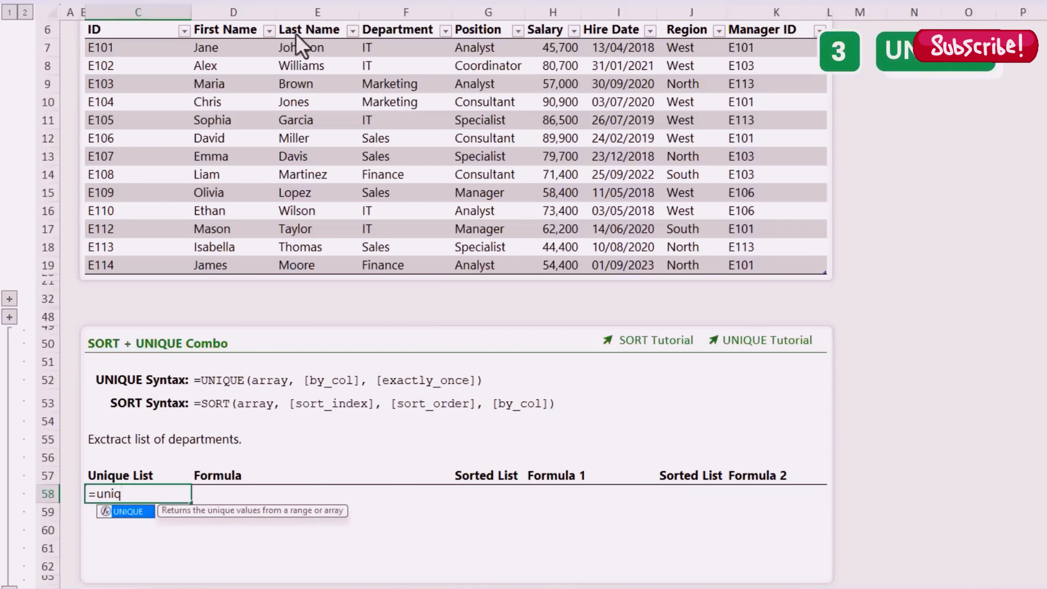
pyautogui.press('Tab')
pyautogui.click(387, 22)
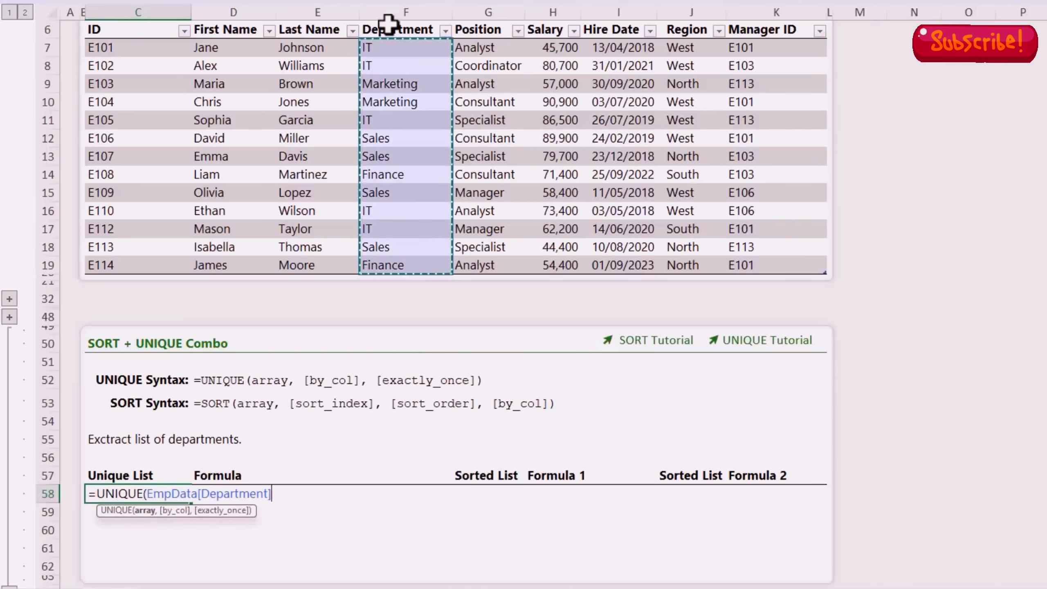
pyautogui.write(')')
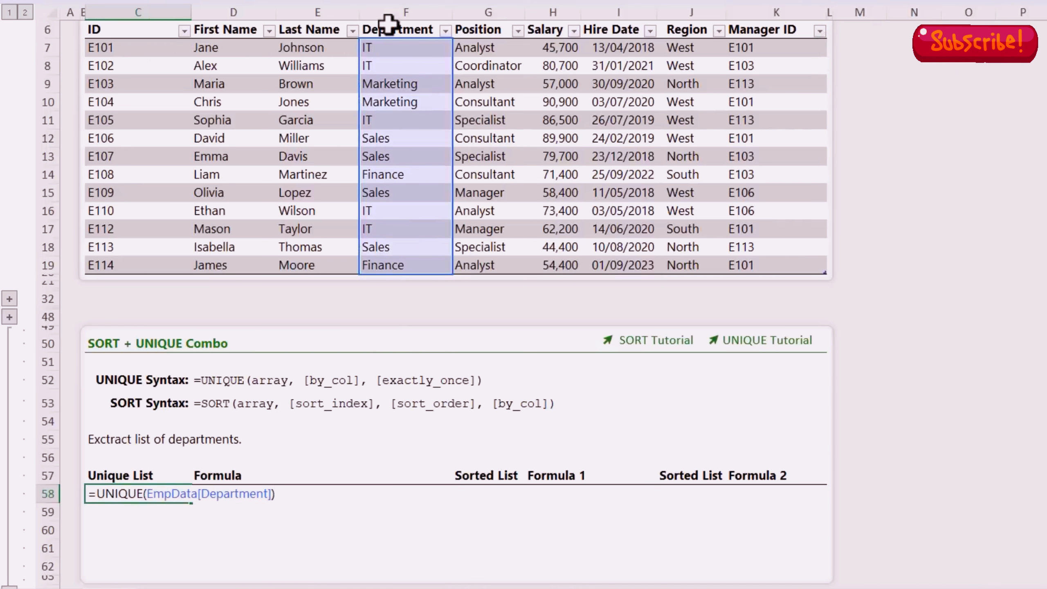
pyautogui.press('Return')
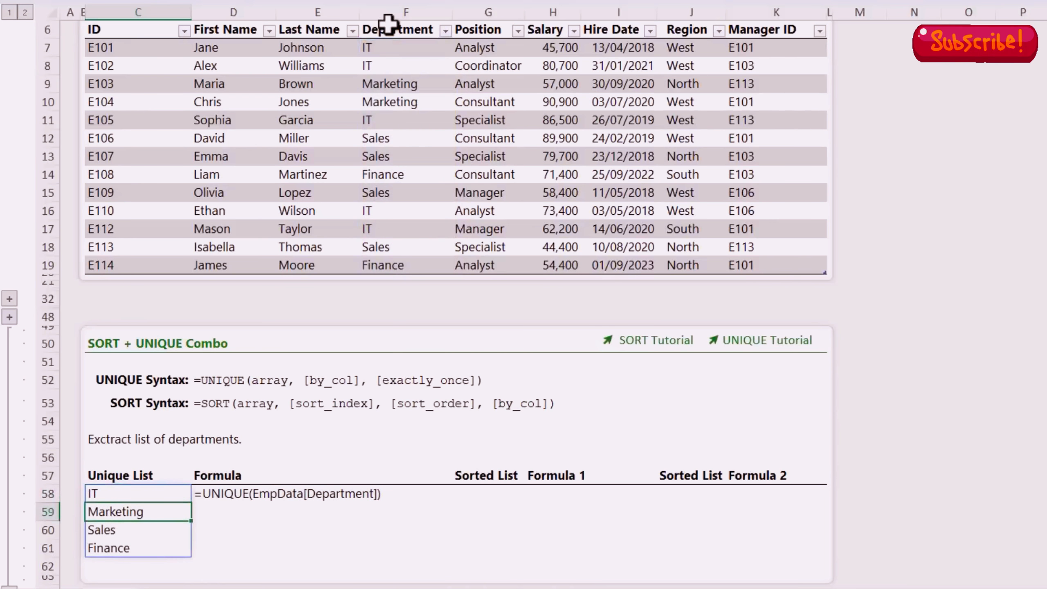
# Step: Enter =SORT(C58#) in G58 to sort the spilled department list
pyautogui.press('Up')
pyautogui.press('Right')
pyautogui.press('Right')
pyautogui.press('Right')
pyautogui.press('Right')
pyautogui.write('=sort')
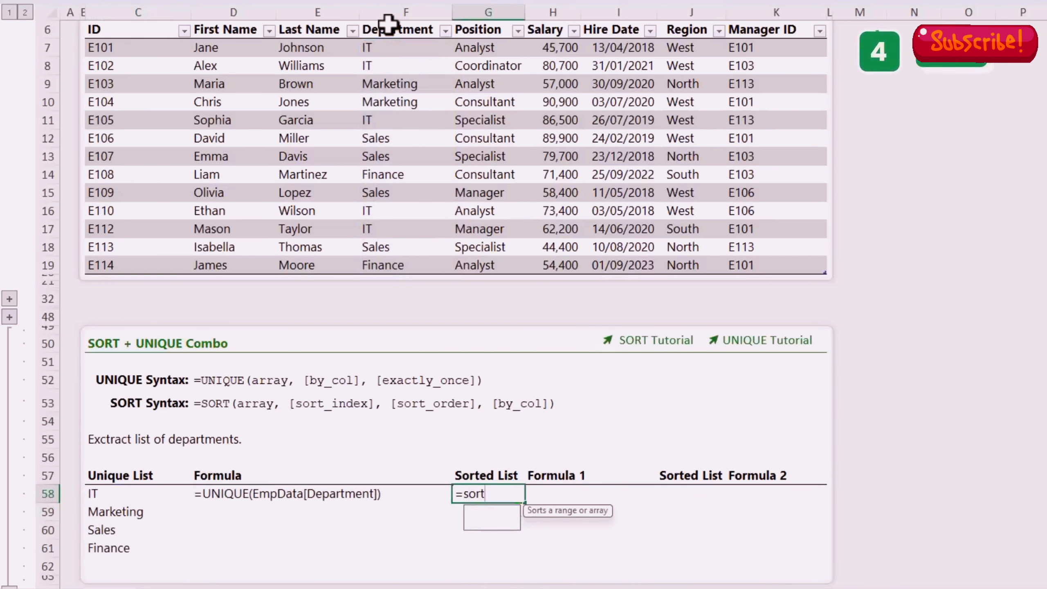
pyautogui.press('Tab')
pyautogui.moveTo(119, 495); pyautogui.dragTo(124, 523)
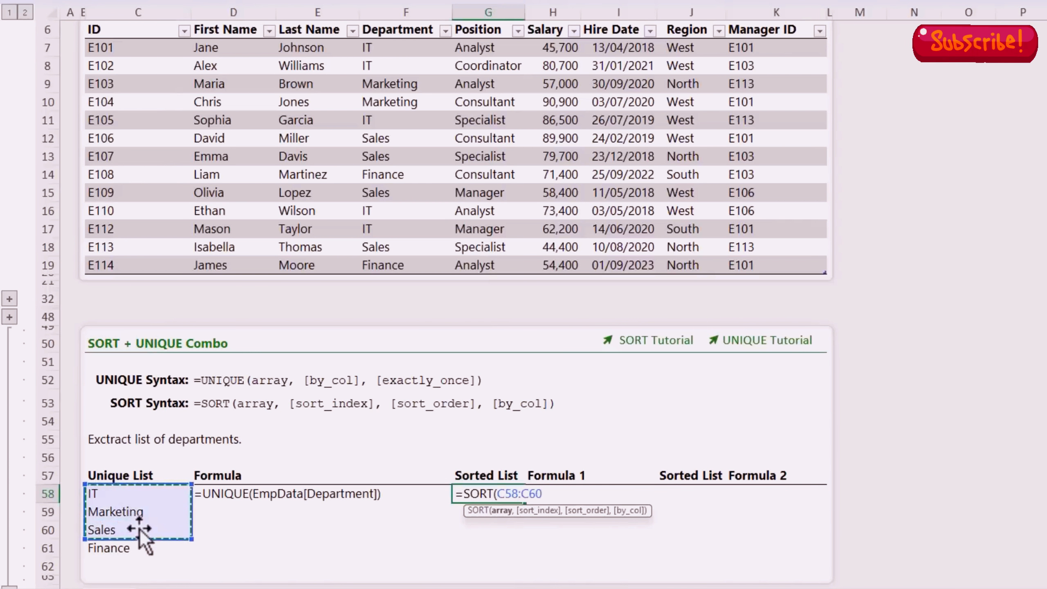
pyautogui.click(146, 497)
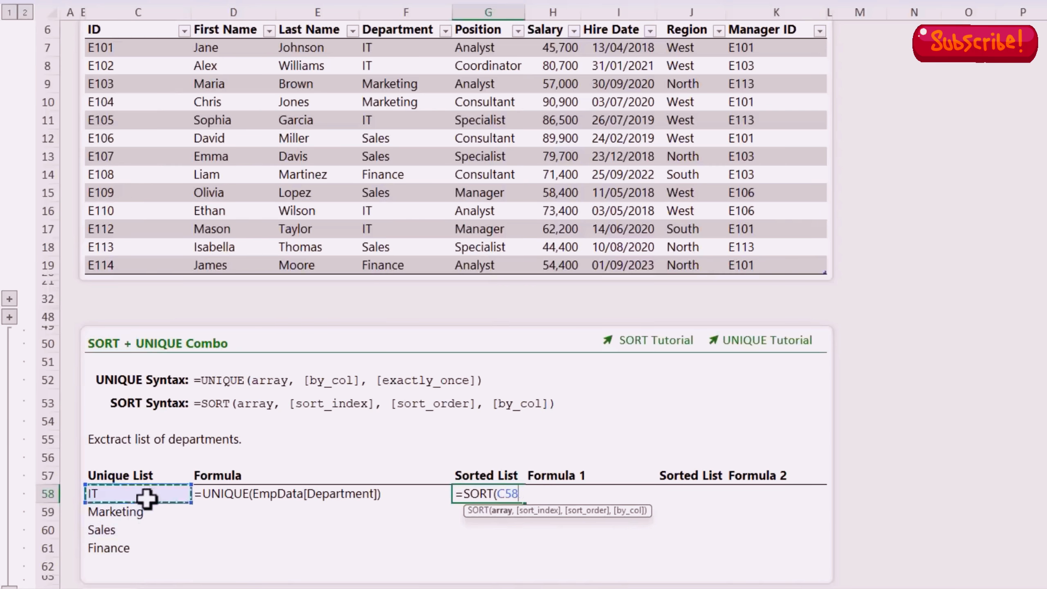
pyautogui.write('#')
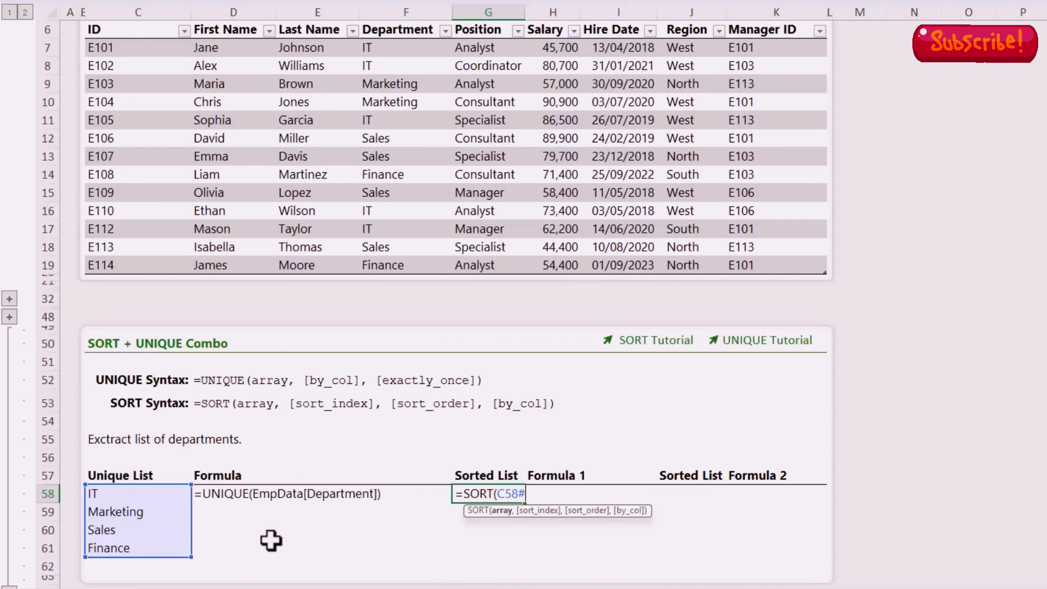
pyautogui.write(')')
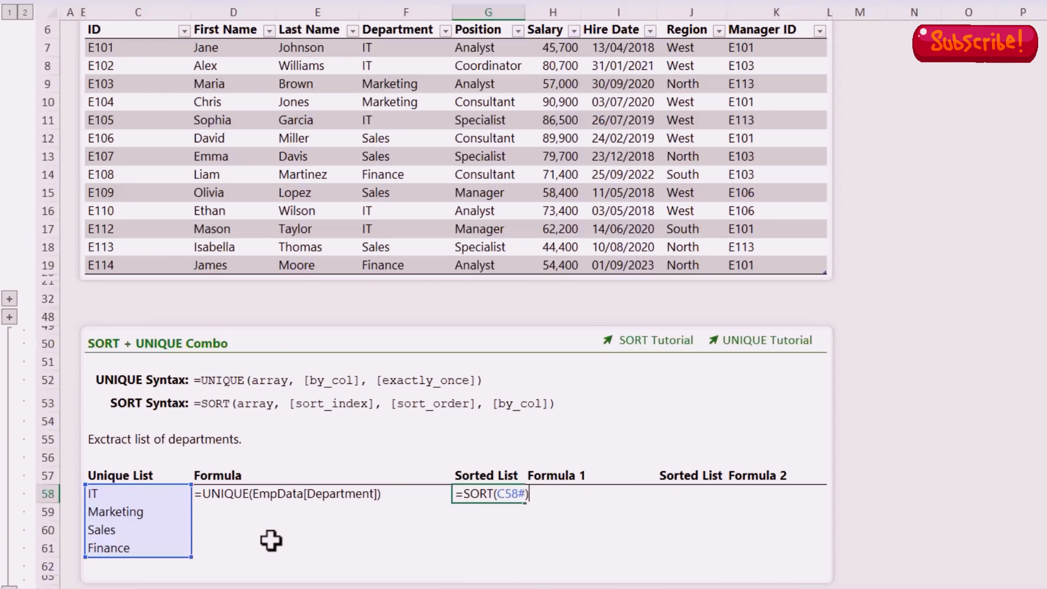
pyautogui.press('Return')
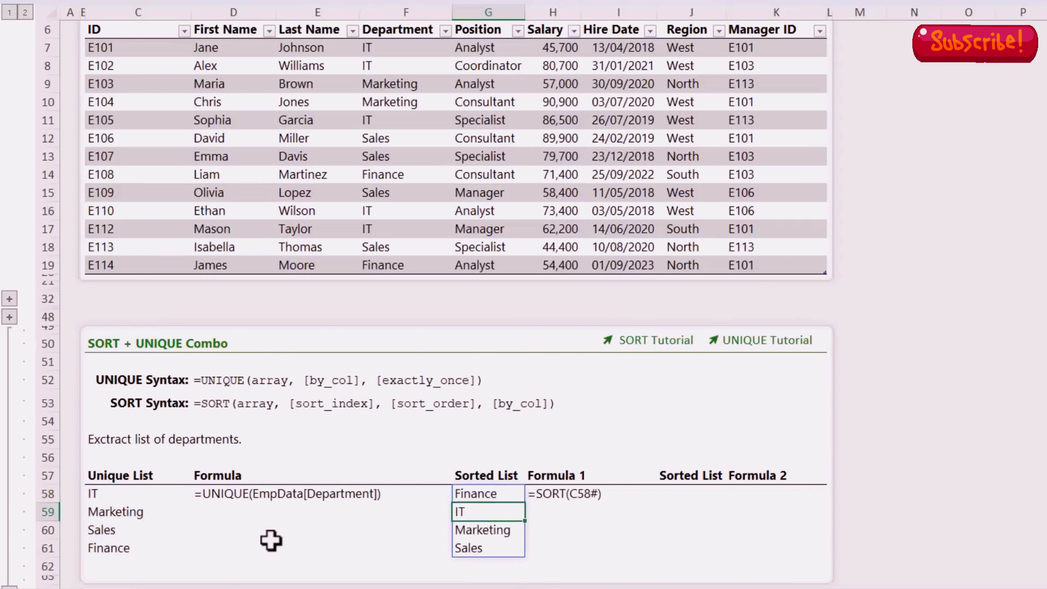
# Step: Change the department in F17 from IT to HR
pyautogui.click(376, 229)
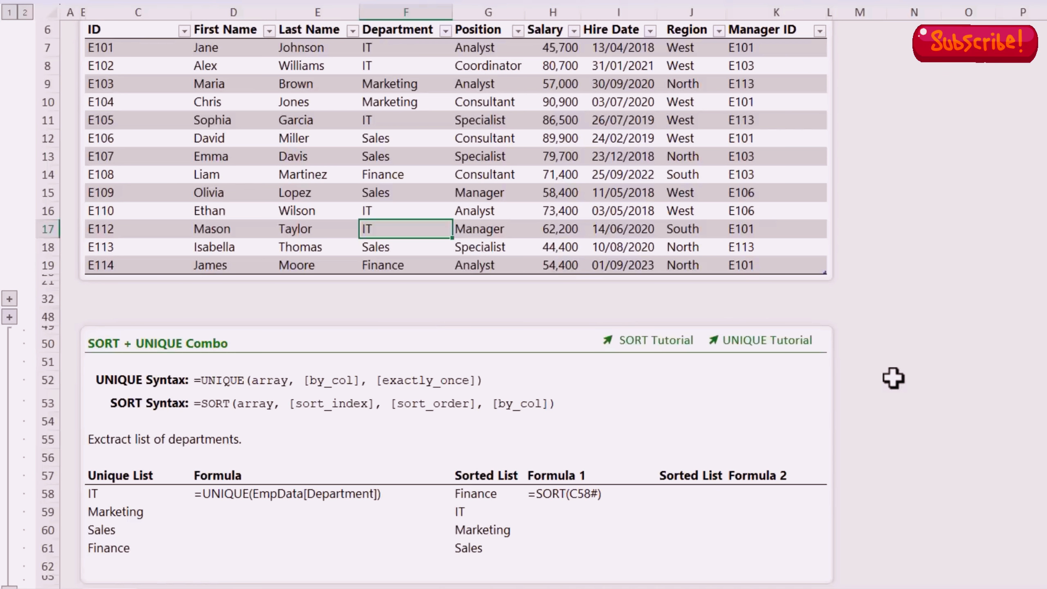
pyautogui.write('HR')
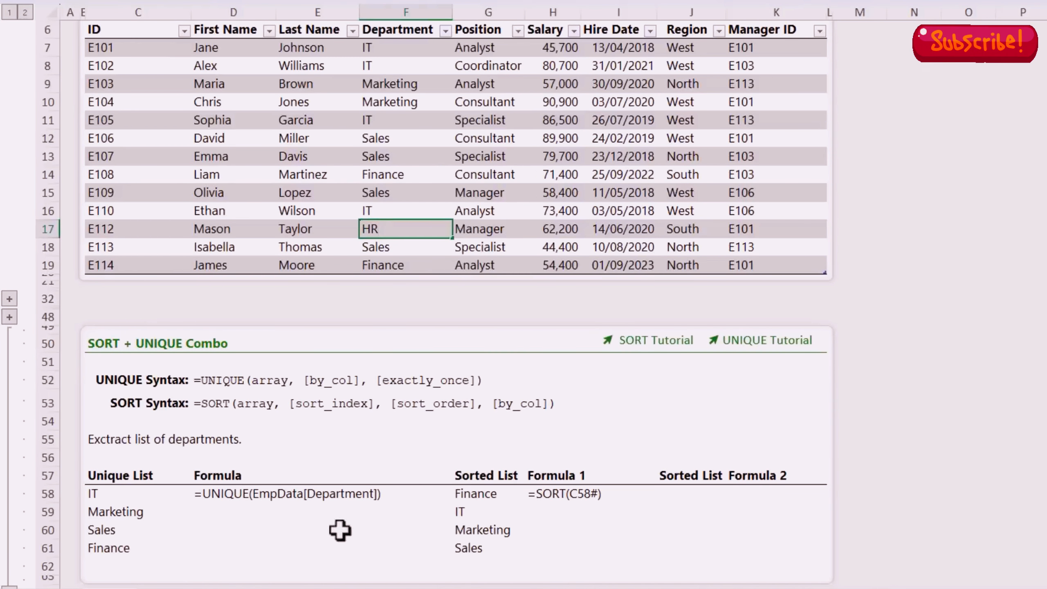
pyautogui.press('Return')
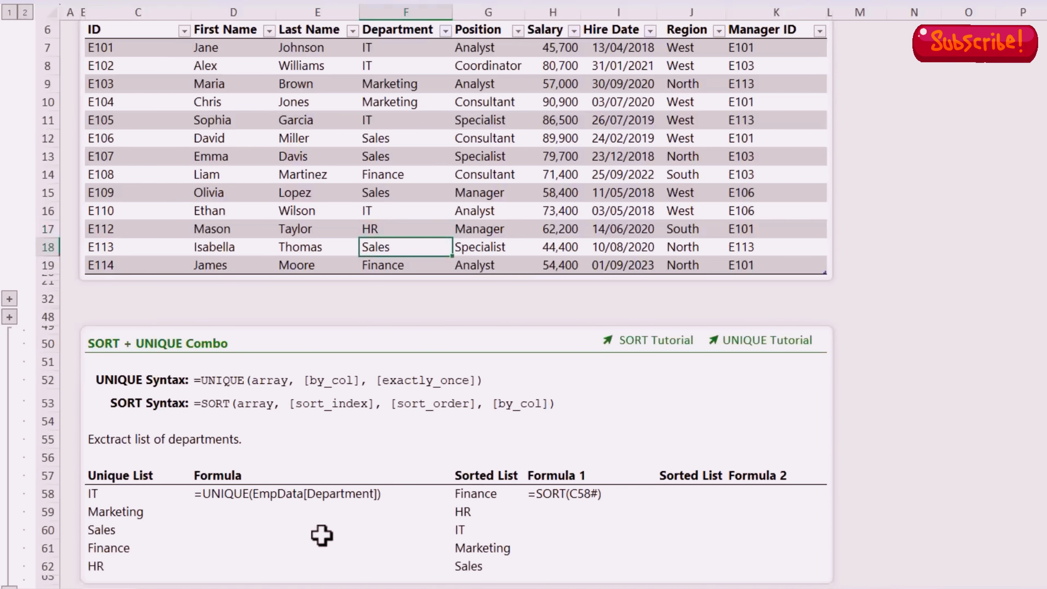
# Step: Enter =SORT(UNIQUE(EmpData[Department])) in J58
pyautogui.click(682, 494)
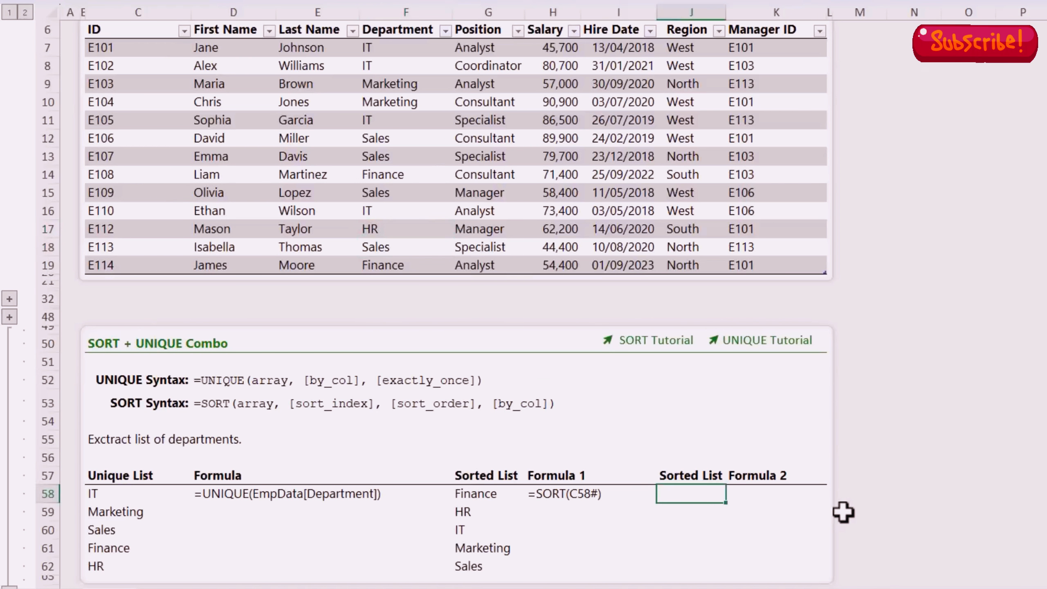
pyautogui.write('=so')
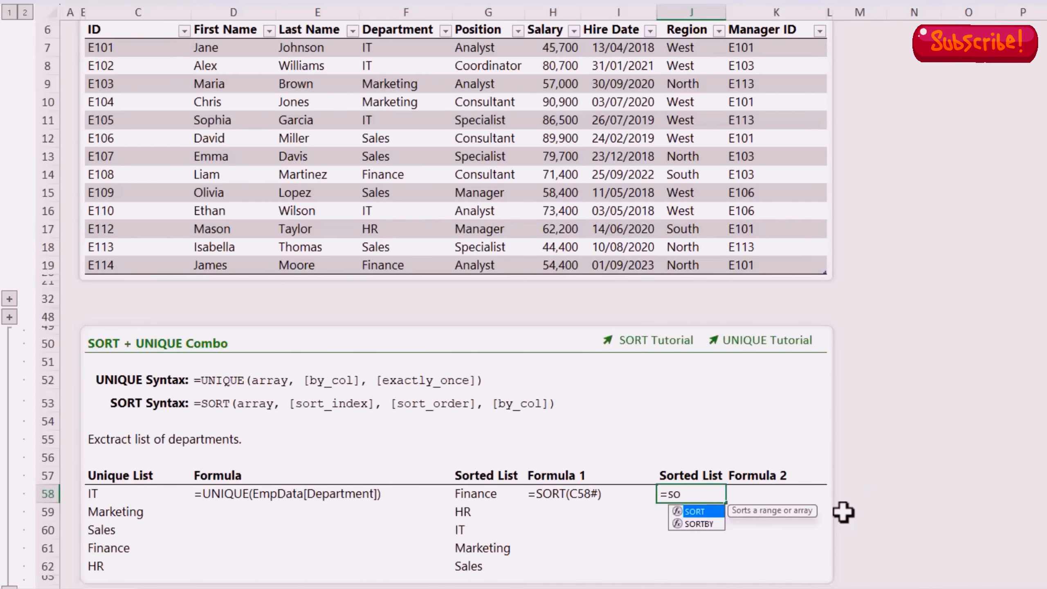
pyautogui.write('rt')
pyautogui.press('Tab')
pyautogui.write('uni')
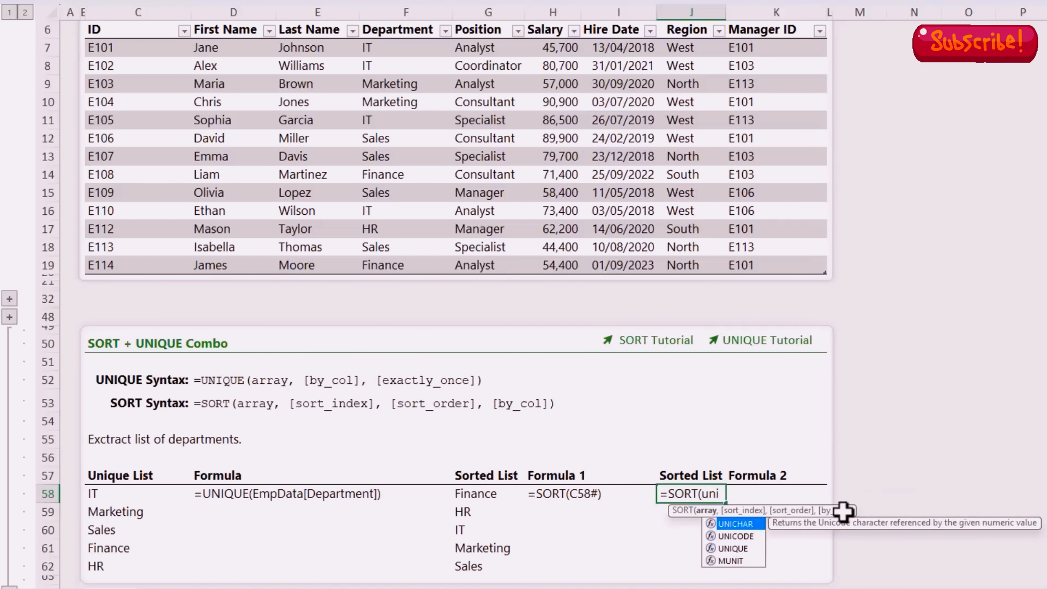
pyautogui.write('q')
pyautogui.press('Tab')
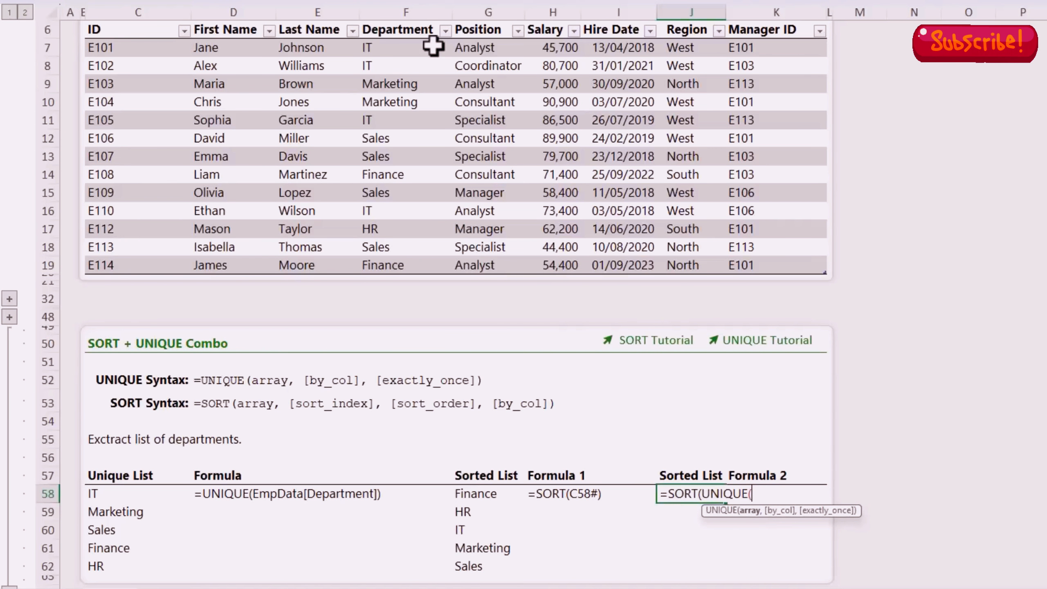
pyautogui.click(408, 21)
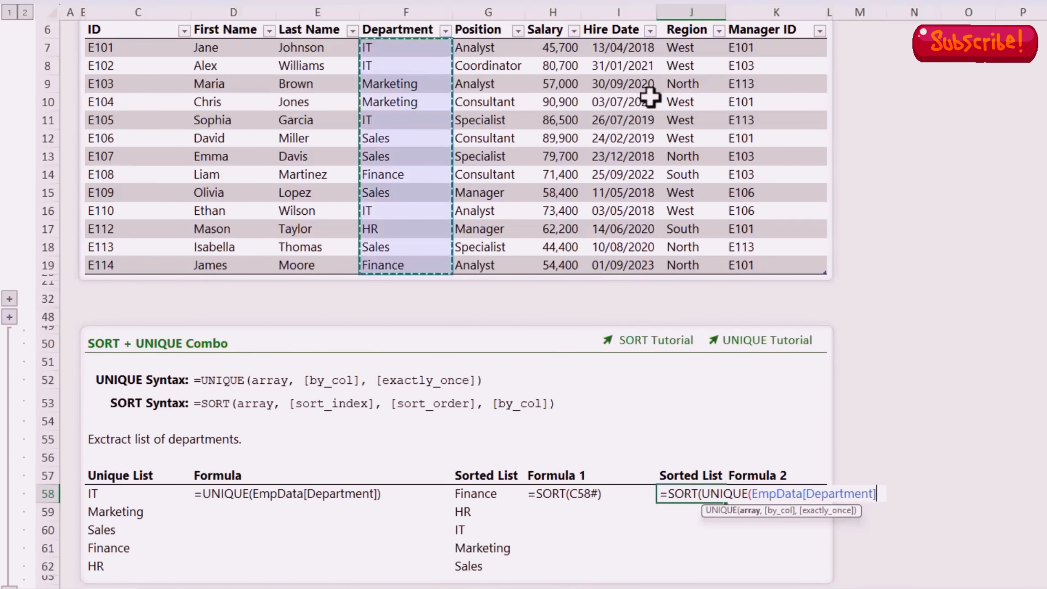
pyautogui.write('))')
pyautogui.press('Return')
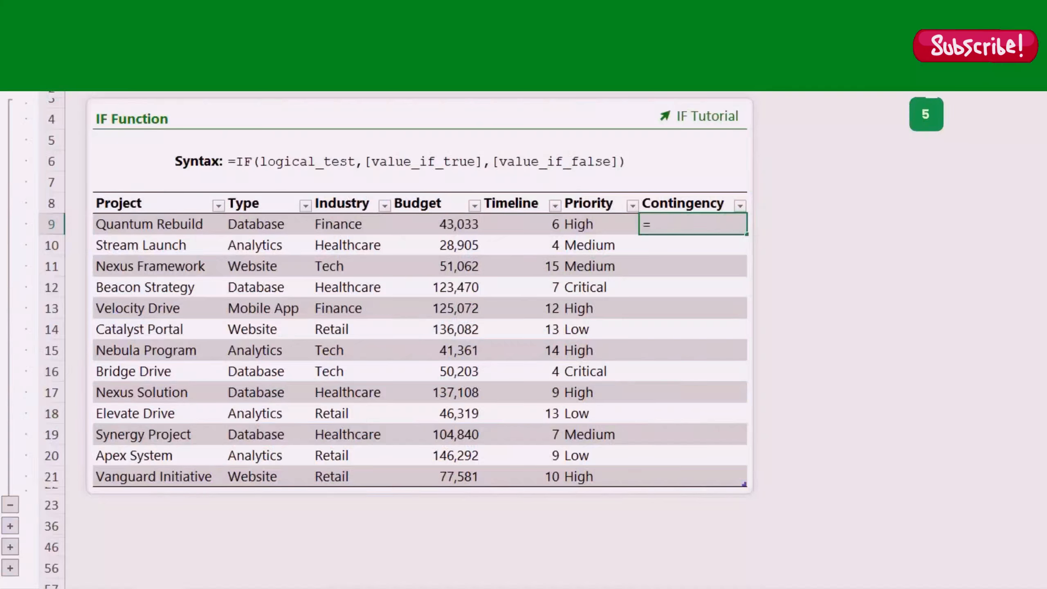
# Step: Begin an IF formula in the row 9 Contingency cell on the Logic sheet
pyautogui.write('if')
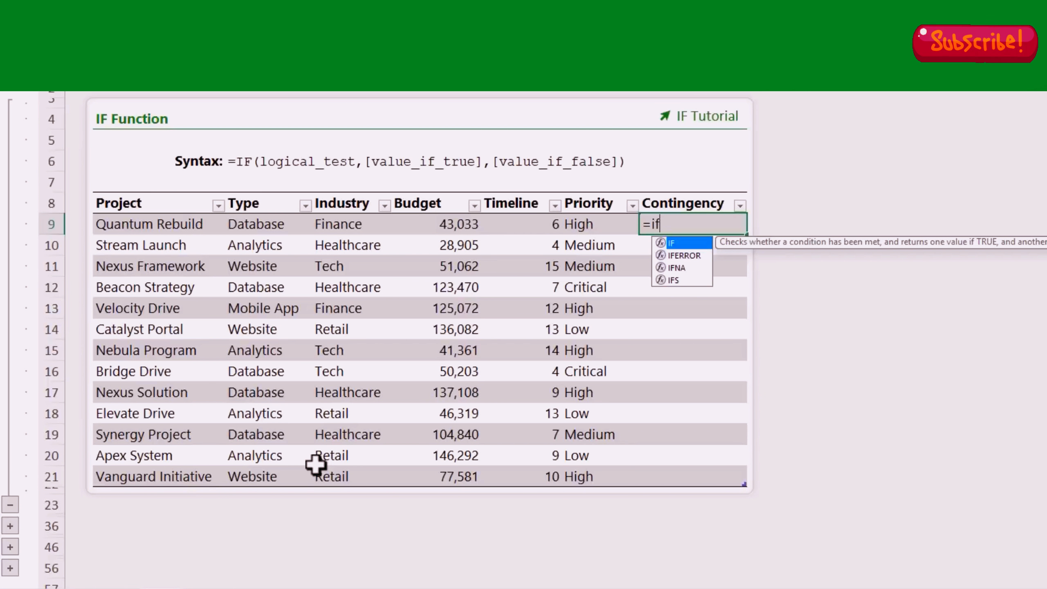
pyautogui.press('Tab')
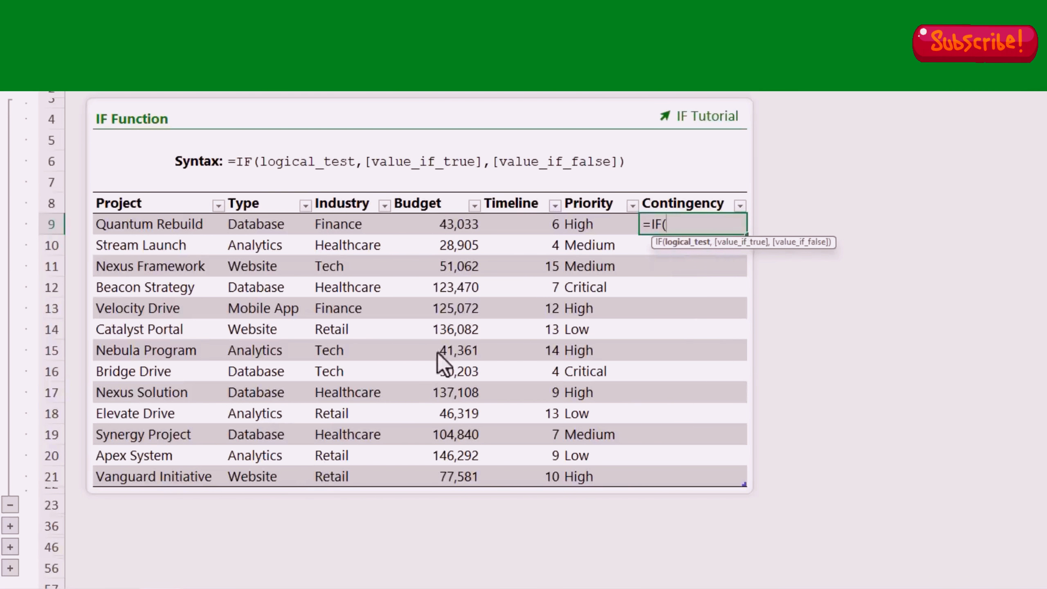
pyautogui.click(578, 223)
pyautogui.write('=')
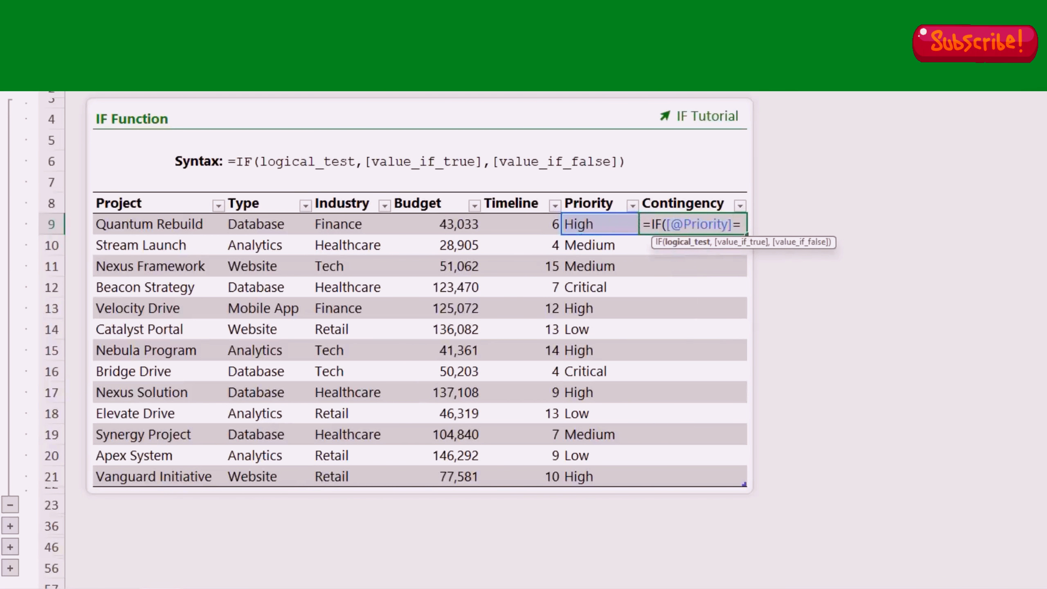
pyautogui.write('"Critical",')
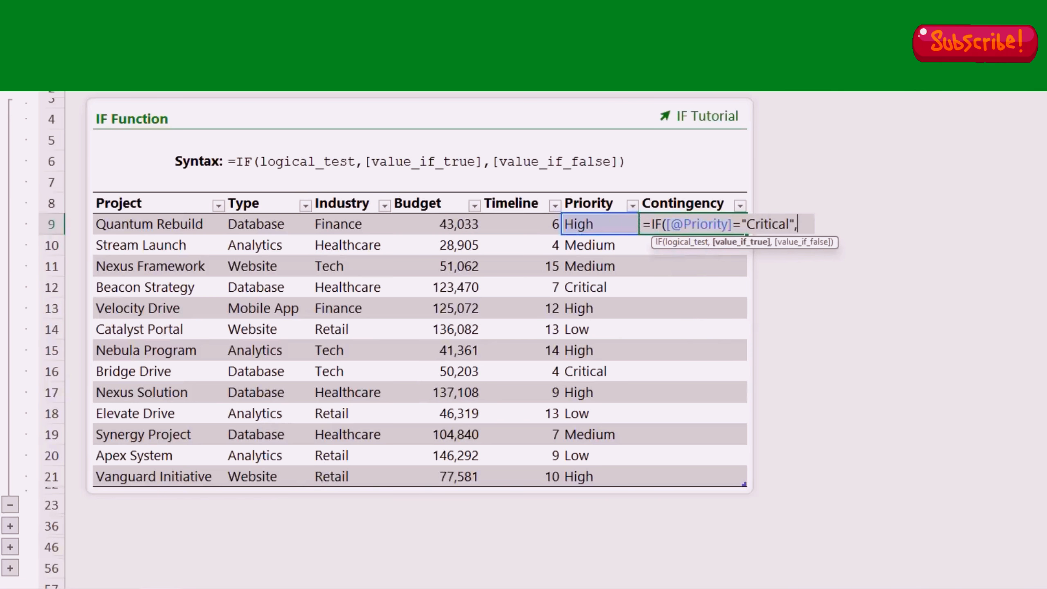
pyautogui.click(461, 226)
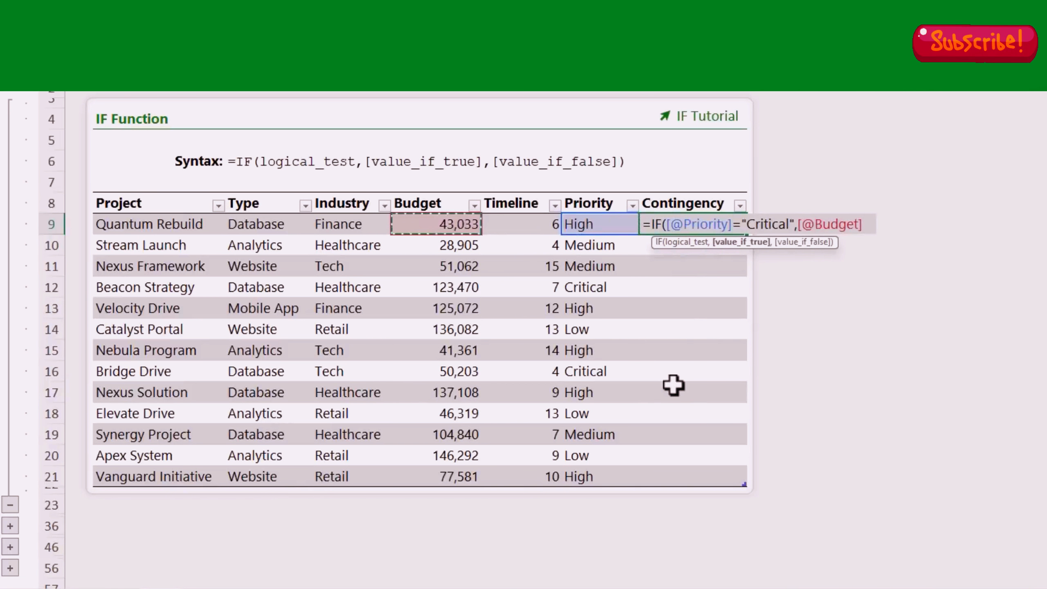
pyautogui.write('*.2')
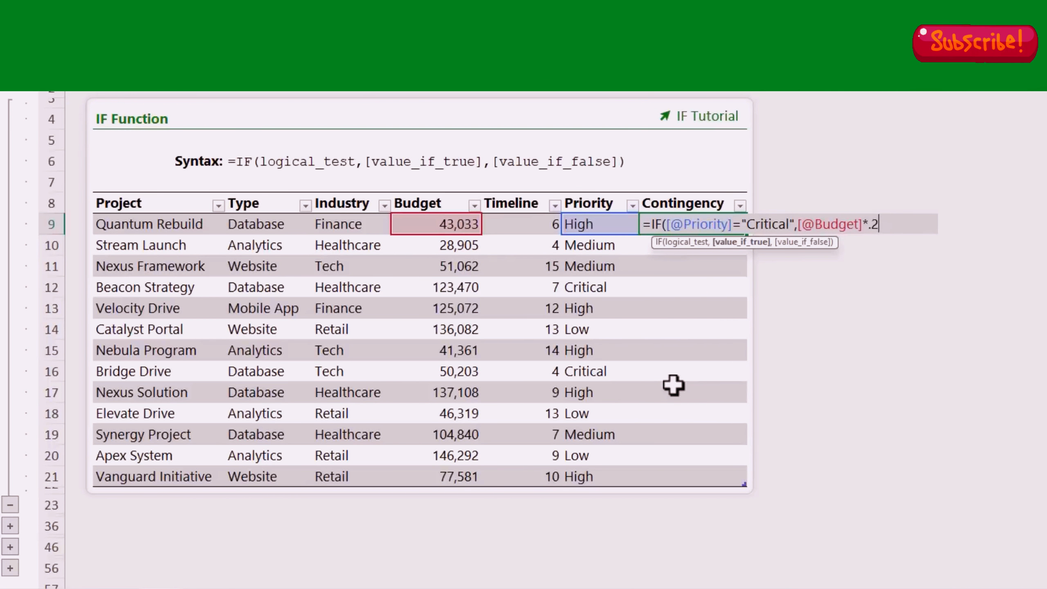
pyautogui.write(',')
pyautogui.click(455, 224)
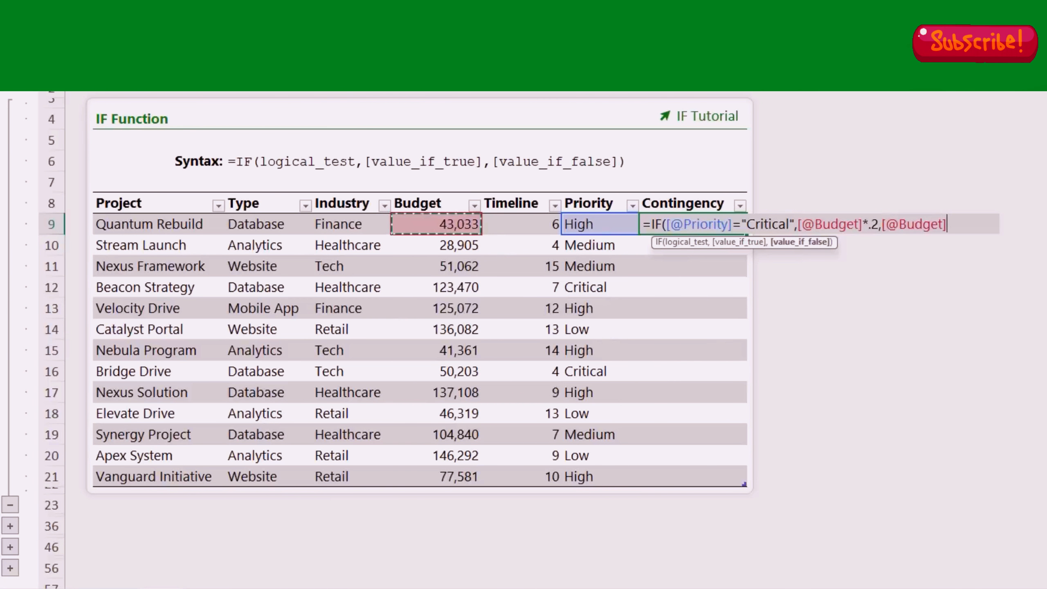
pyautogui.write('*.1)')
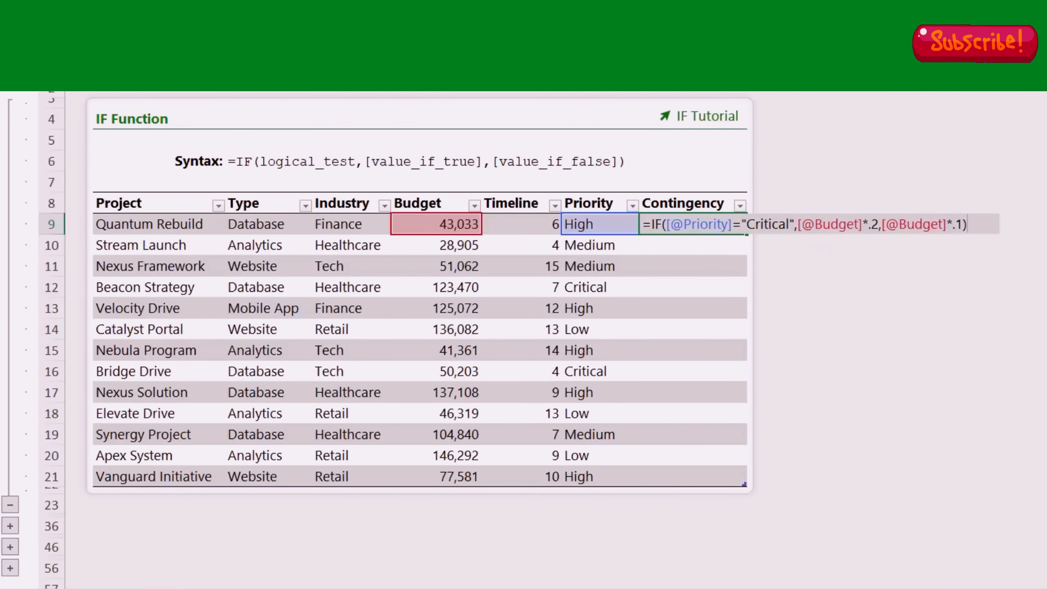
pyautogui.press('Return')
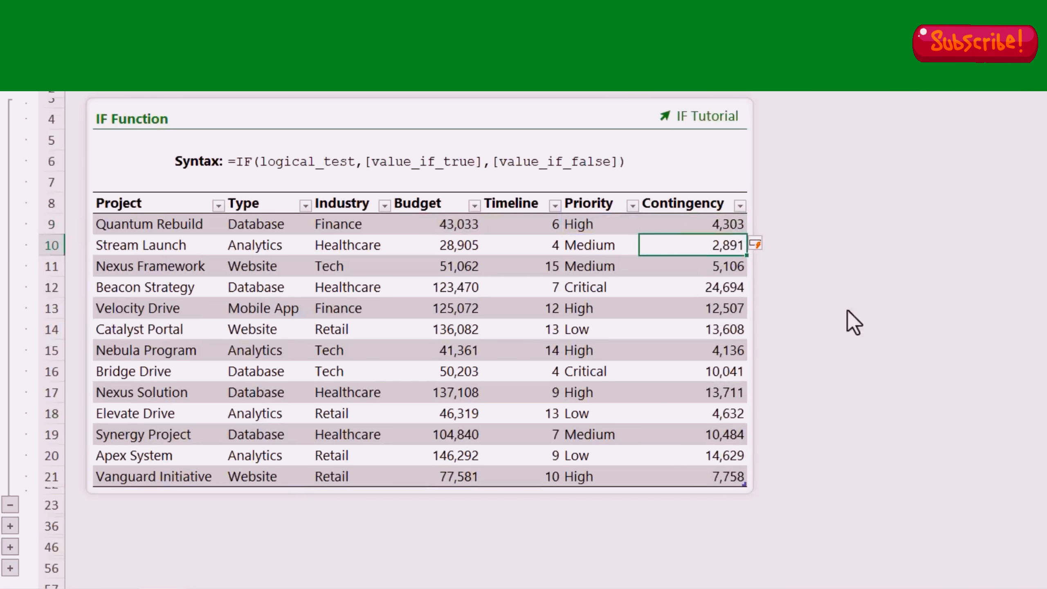
pyautogui.press('Up')
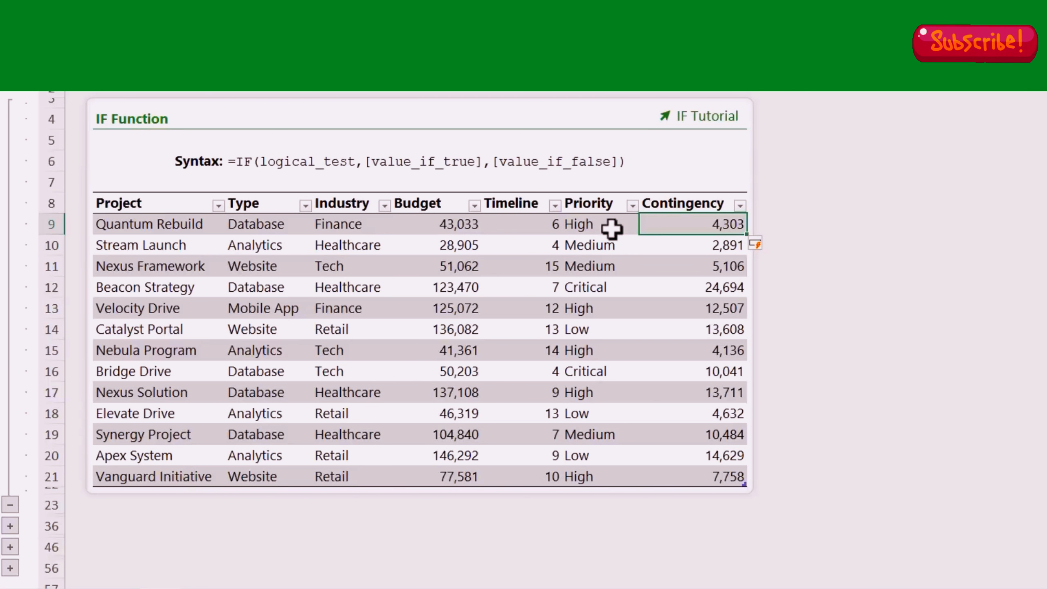
pyautogui.doubleClick(696, 227)
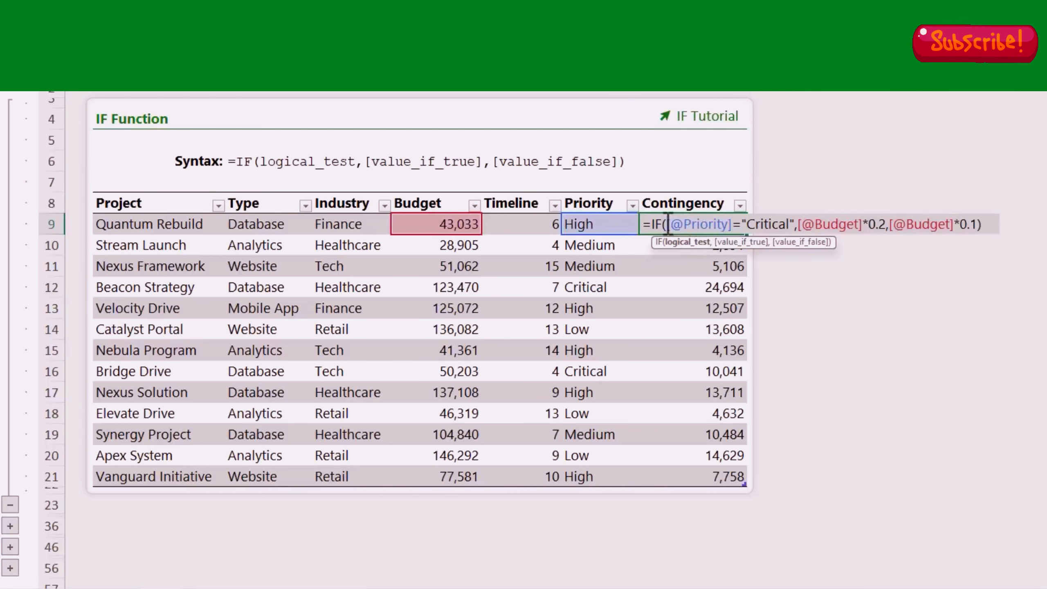
pyautogui.click(693, 242)
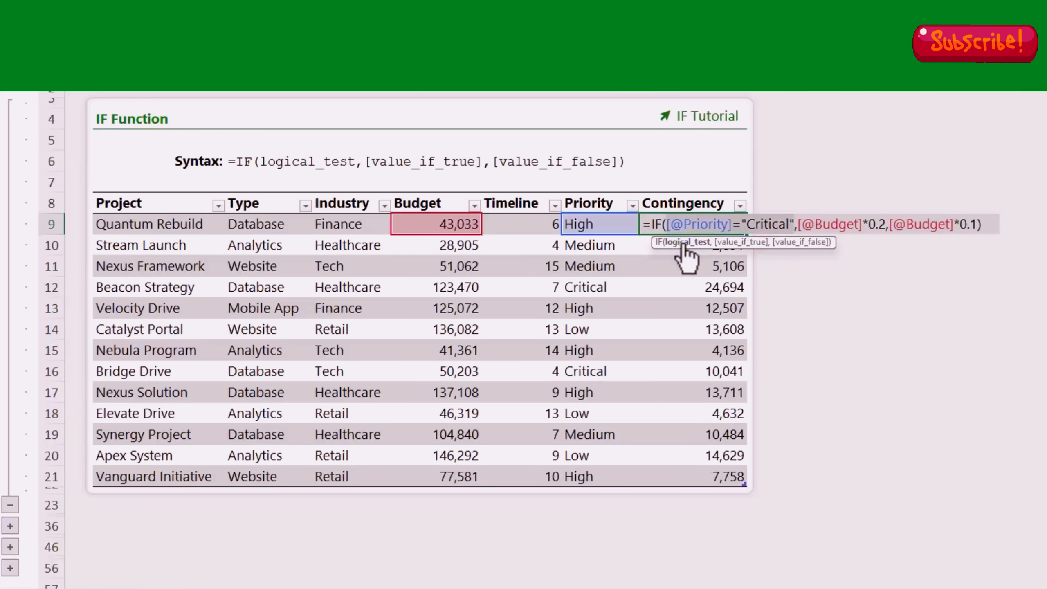
pyautogui.click(668, 225)
pyautogui.write('or')
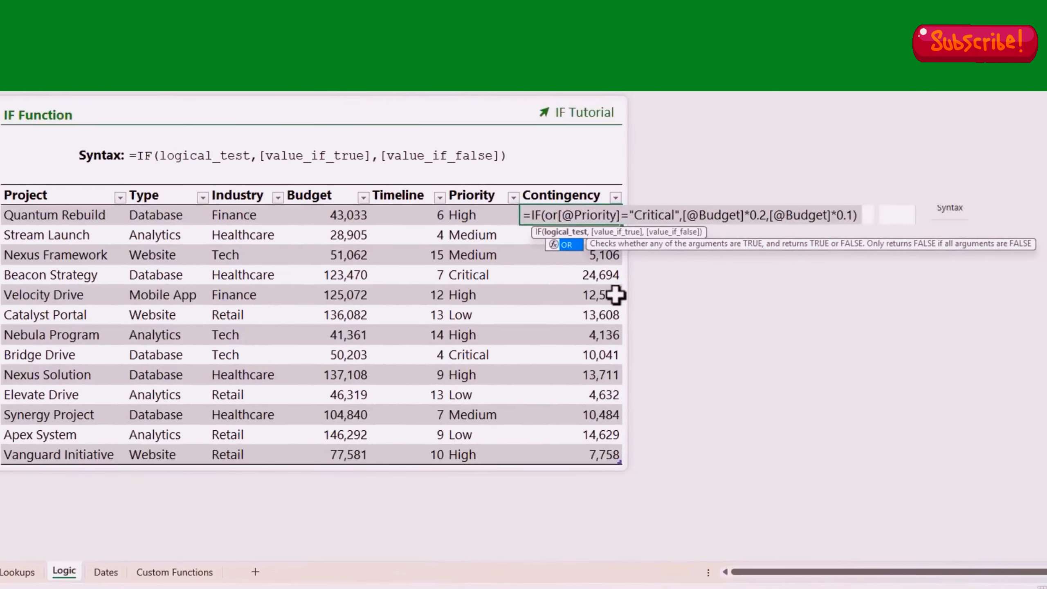
pyautogui.press('Tab')
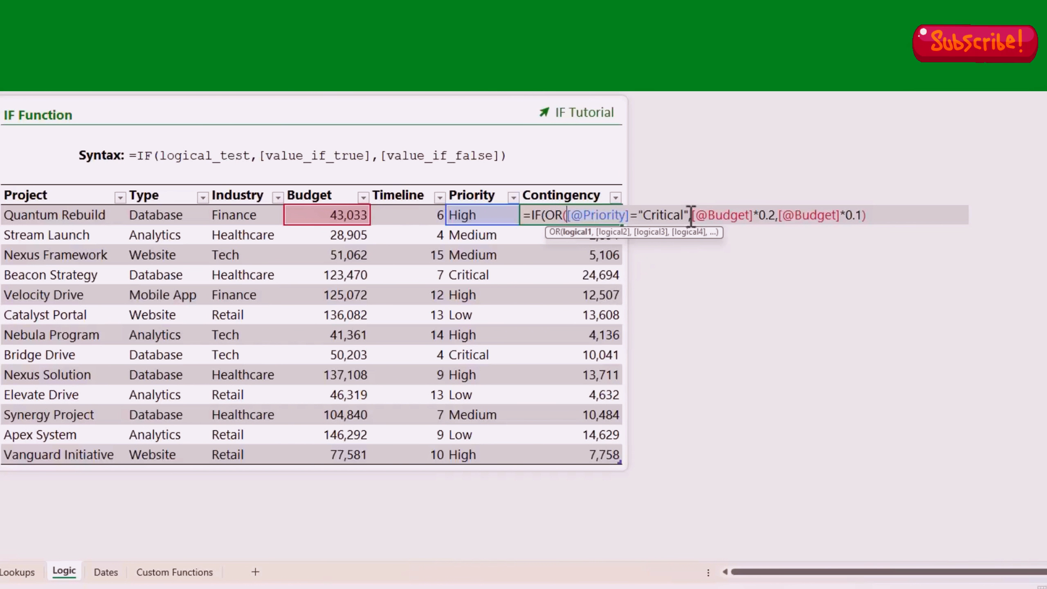
pyautogui.write(',')
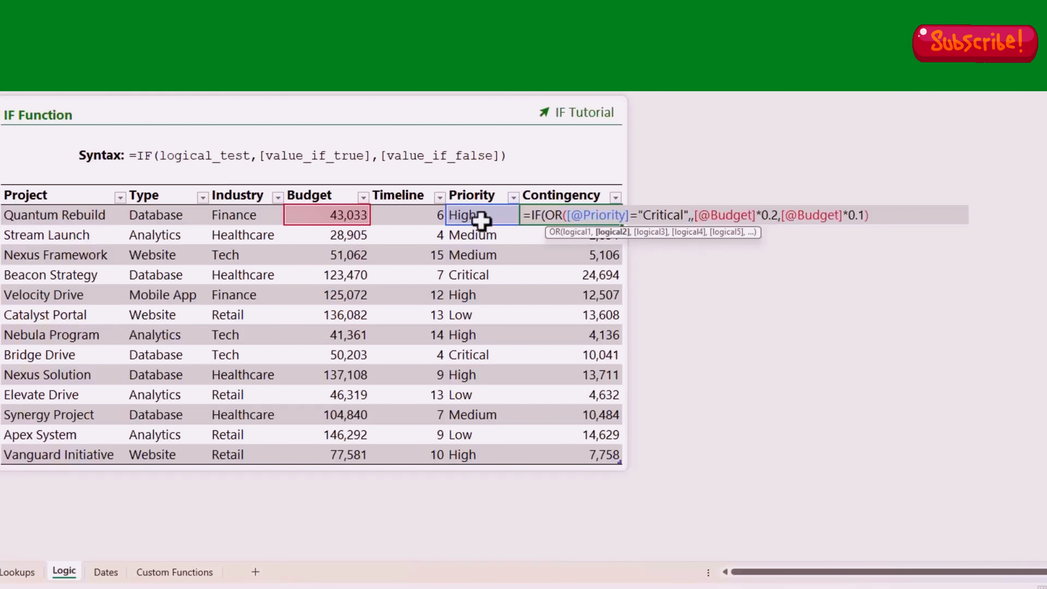
pyautogui.click(455, 217)
pyautogui.write('="H')
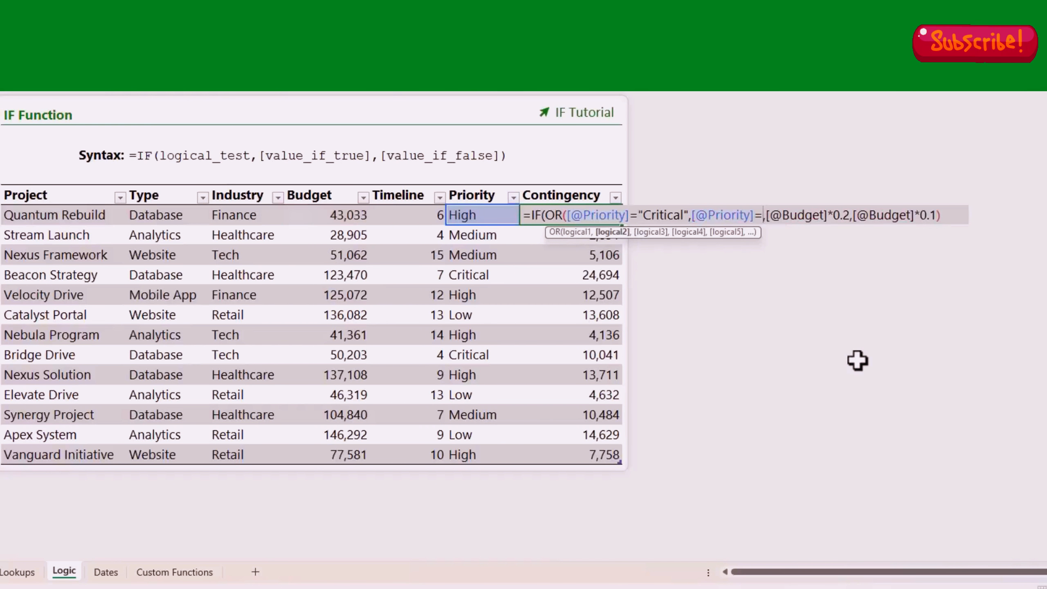
pyautogui.write('igh")')
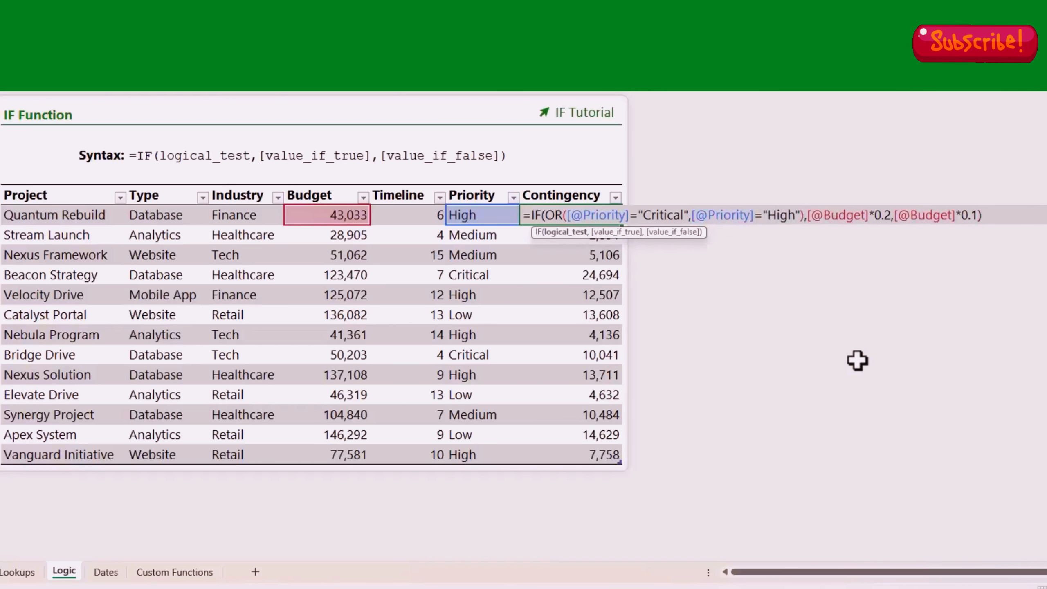
pyautogui.click(618, 232)
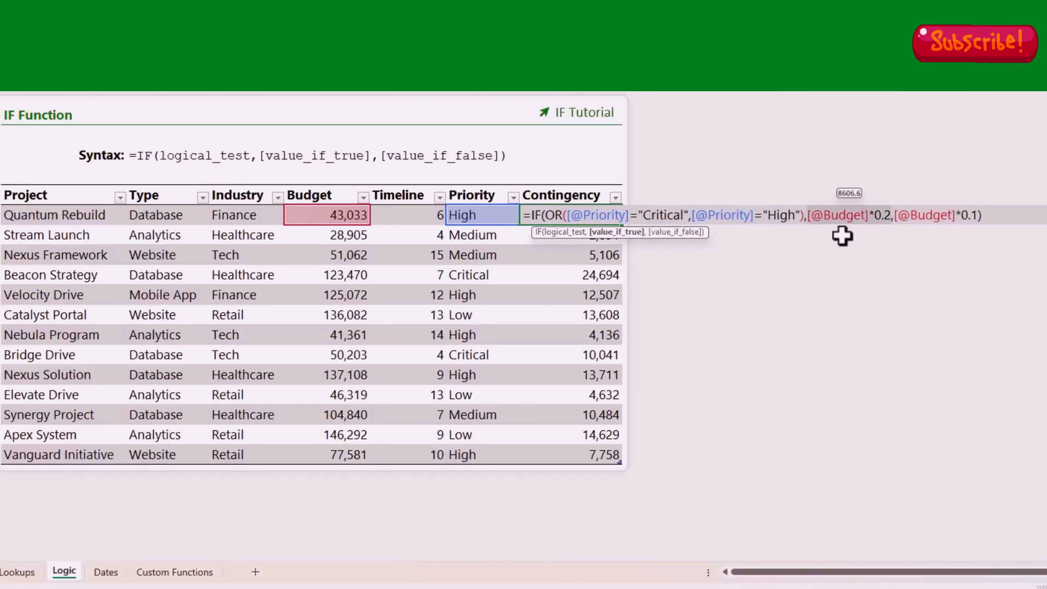
pyautogui.click(677, 232)
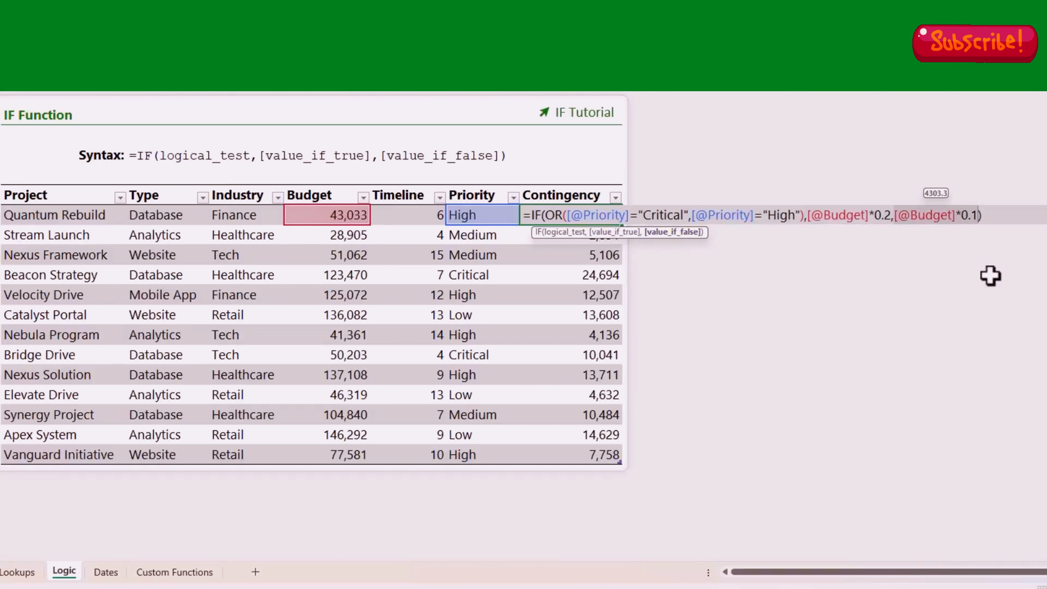
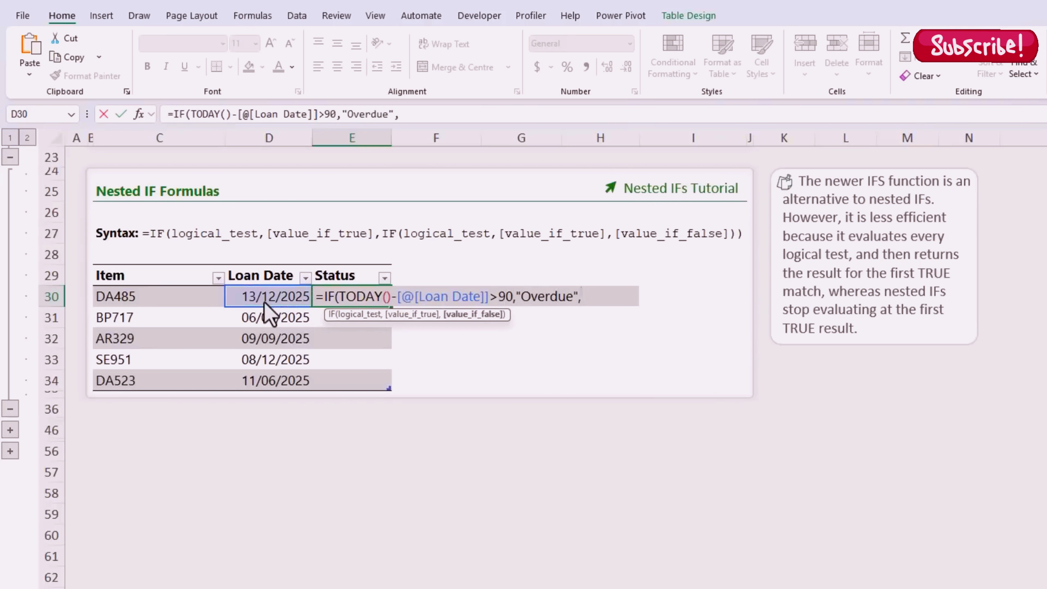
# Step: Finish E30's nested IF on TODAY()-[@[Loan Date]] returning Overdue (>90), Due (=90) or Not Due
pyautogui.write('IF(')
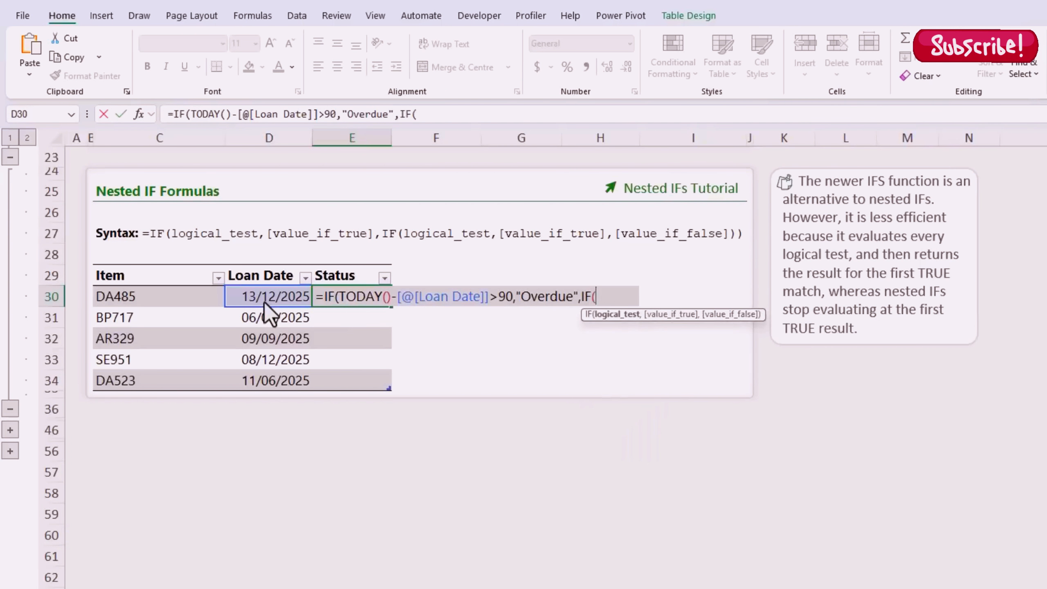
pyautogui.write('TODAY(')
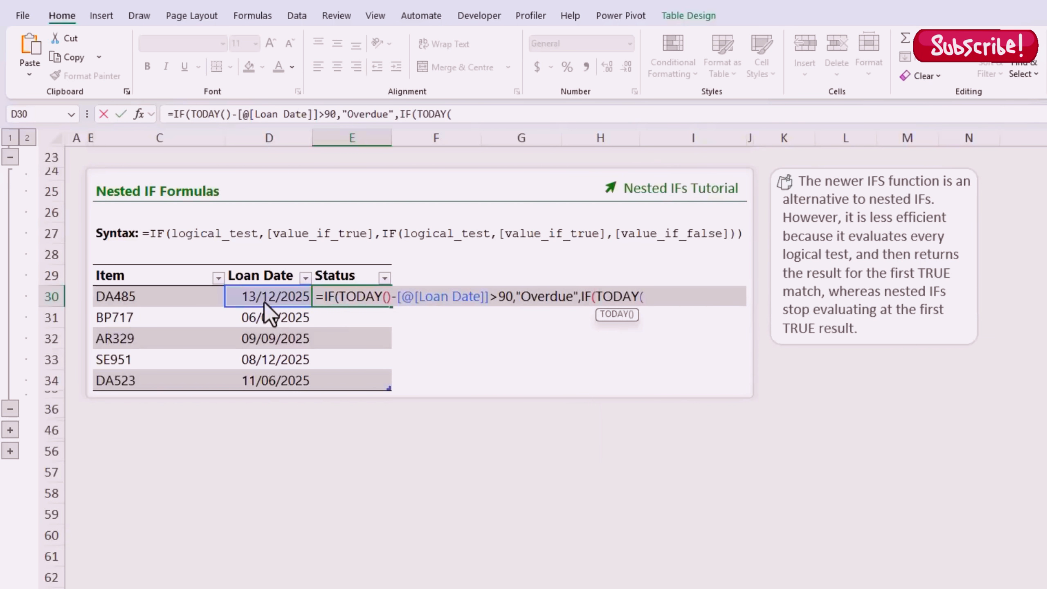
pyautogui.write(')-')
pyautogui.click(268, 296)
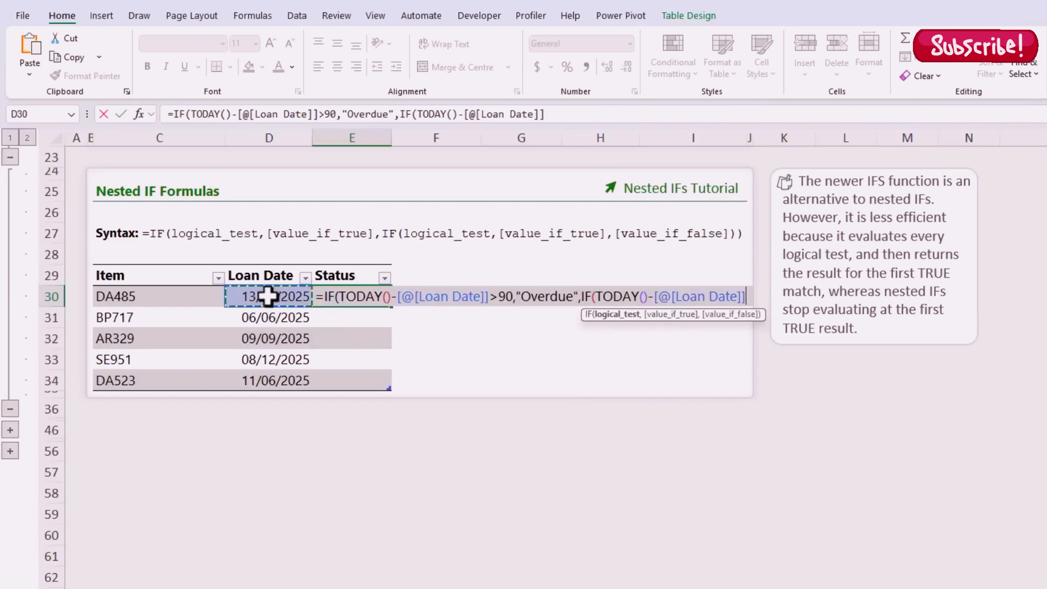
pyautogui.write('=90,')
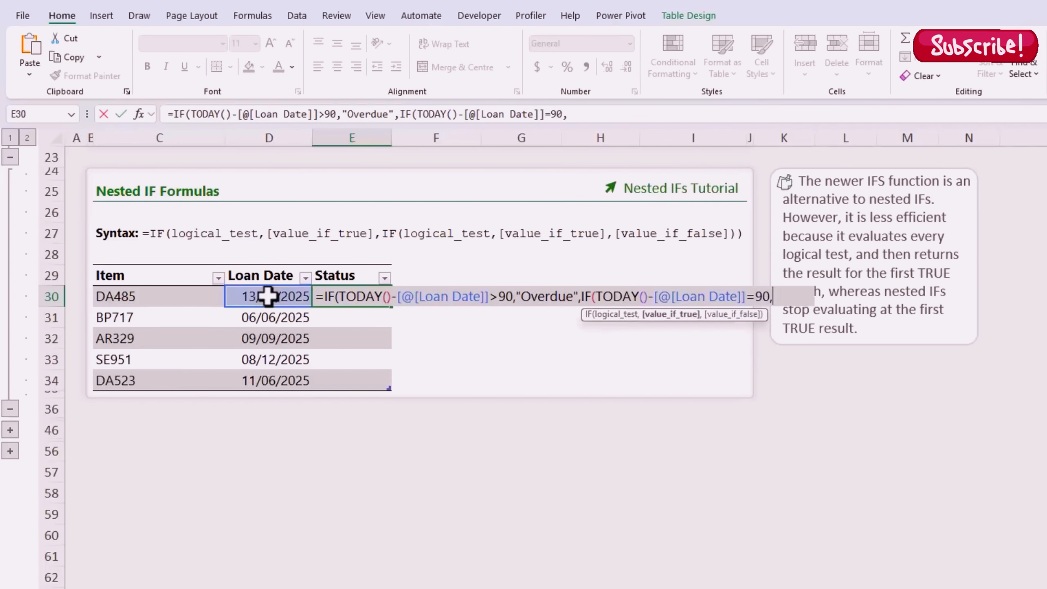
pyautogui.write('"Due",')
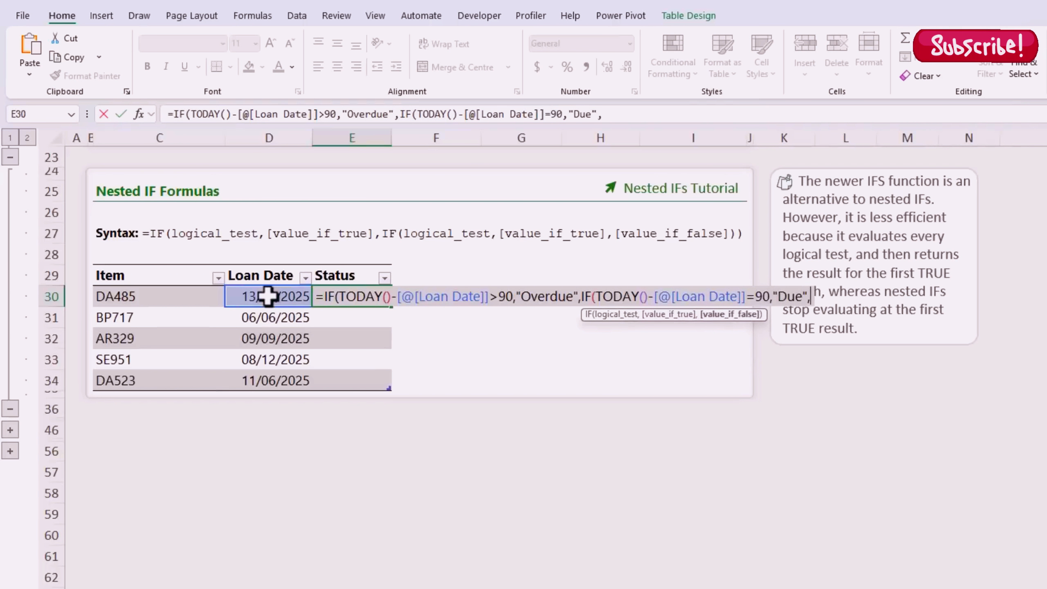
pyautogui.write('"Not Due"')
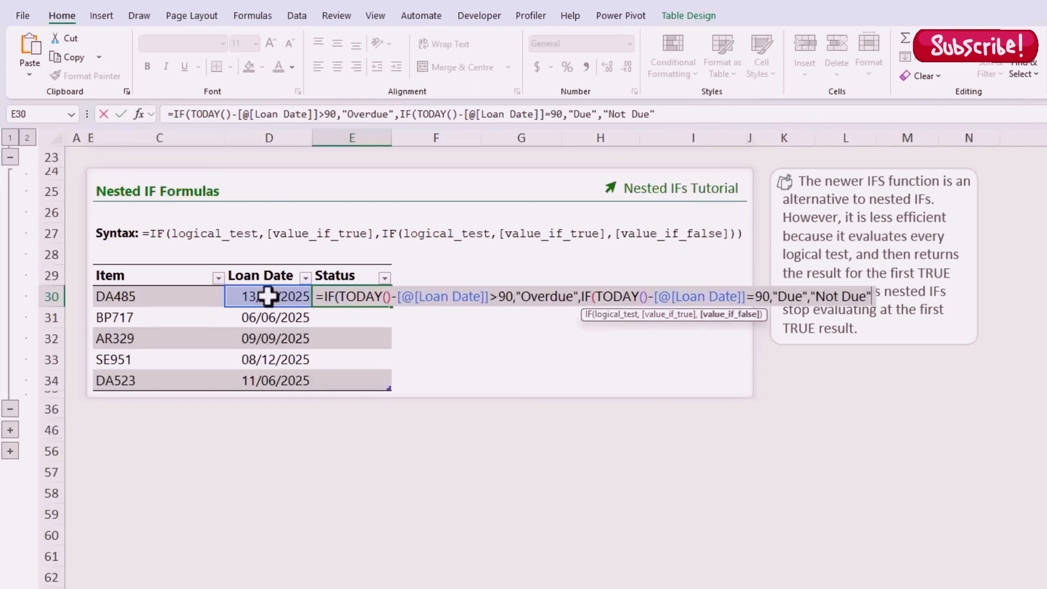
pyautogui.write(')')
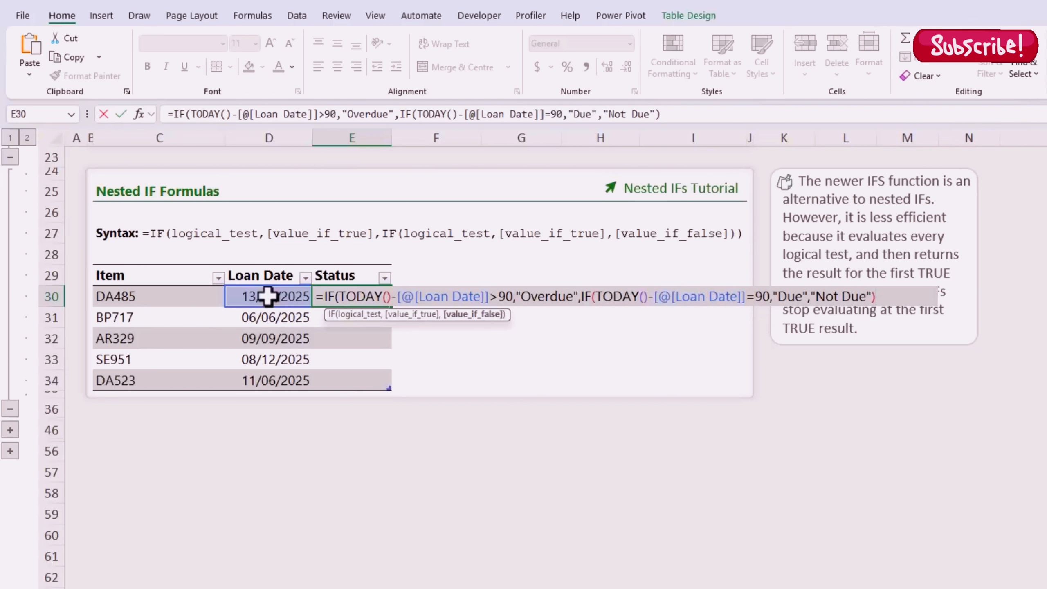
pyautogui.write(')')
pyautogui.press('Return')
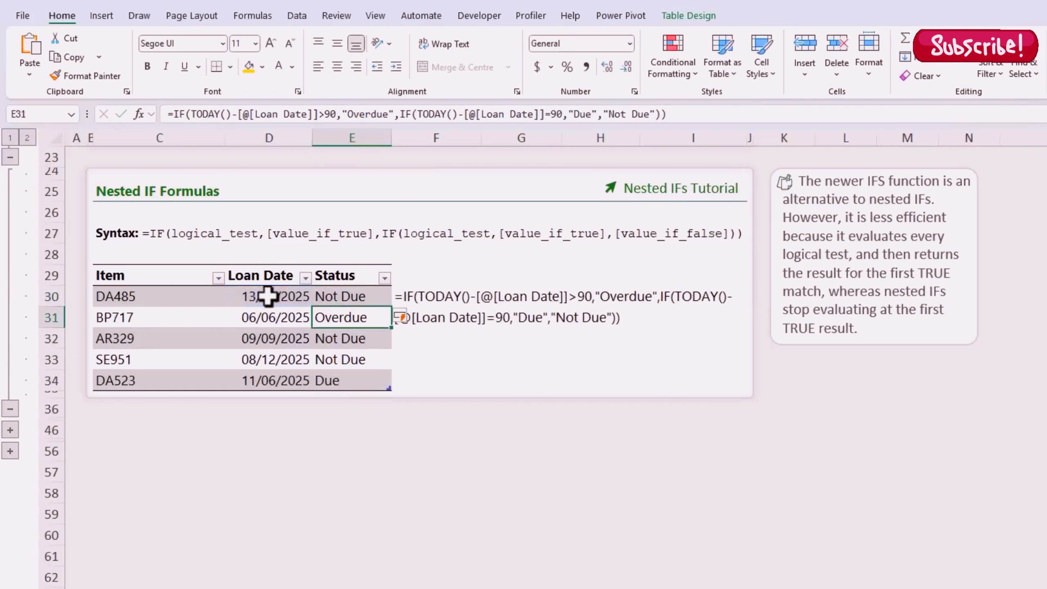
pyautogui.press('Down')
pyautogui.press('Down')
pyautogui.press('Down')
pyautogui.press('Up')
pyautogui.press('Up')
pyautogui.press('Up')
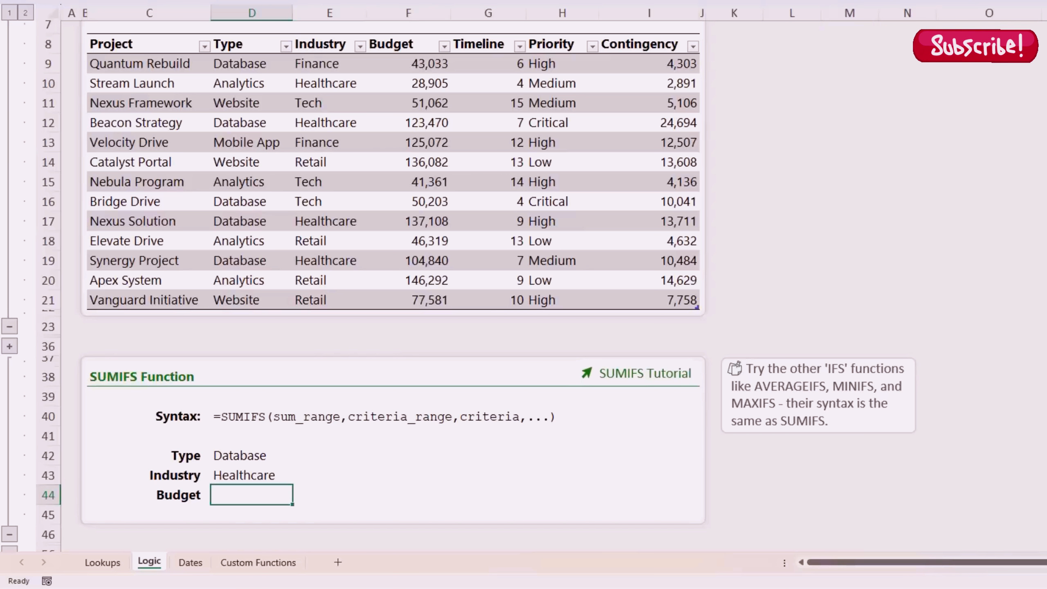
# Step: Enter =SUMIFS(Projects[Budget],Projects[Type],D42,Projects[Industry],D43) in D44 for the Database/Healthcare budget
pyautogui.write('=sumifs')
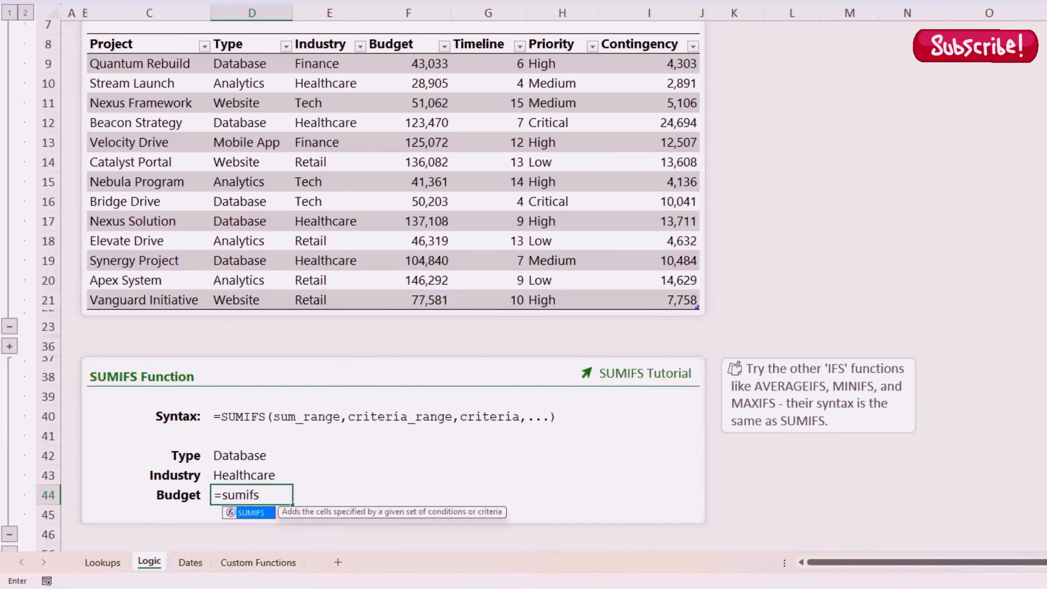
pyautogui.press('Tab')
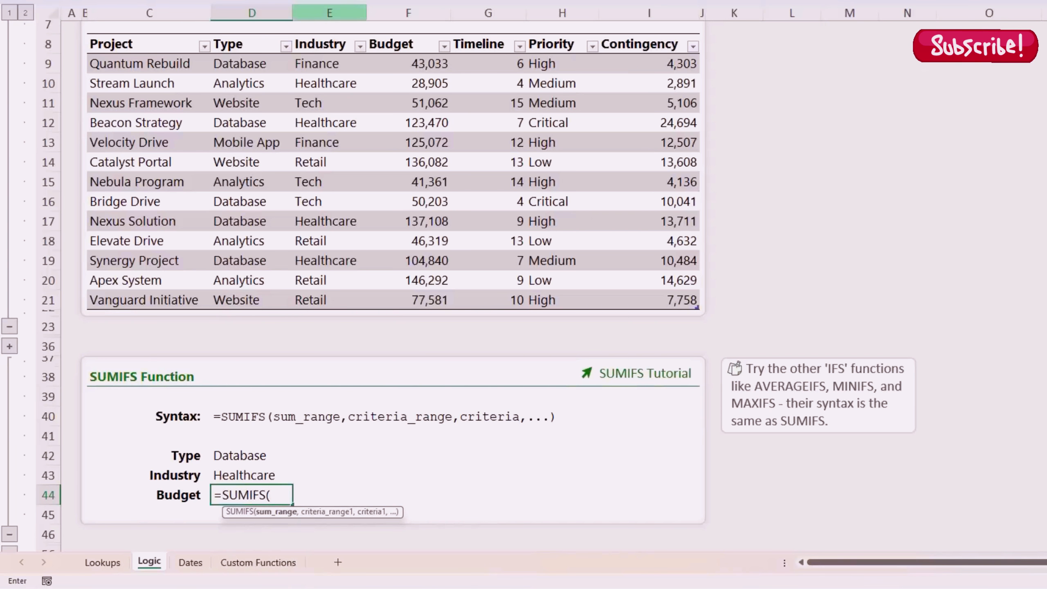
pyautogui.click(394, 36)
pyautogui.write(',')
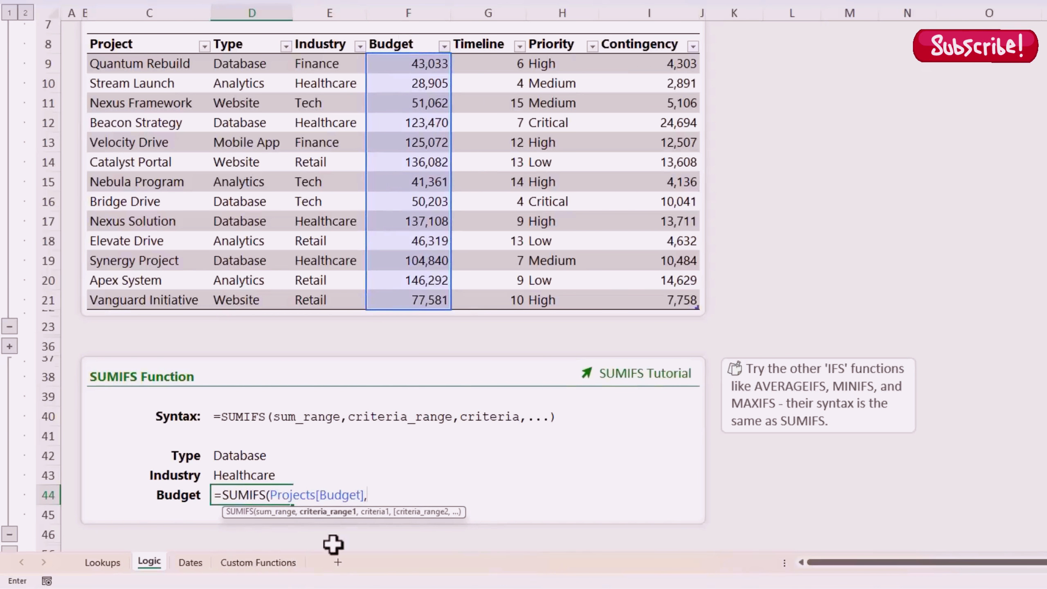
pyautogui.click(251, 28)
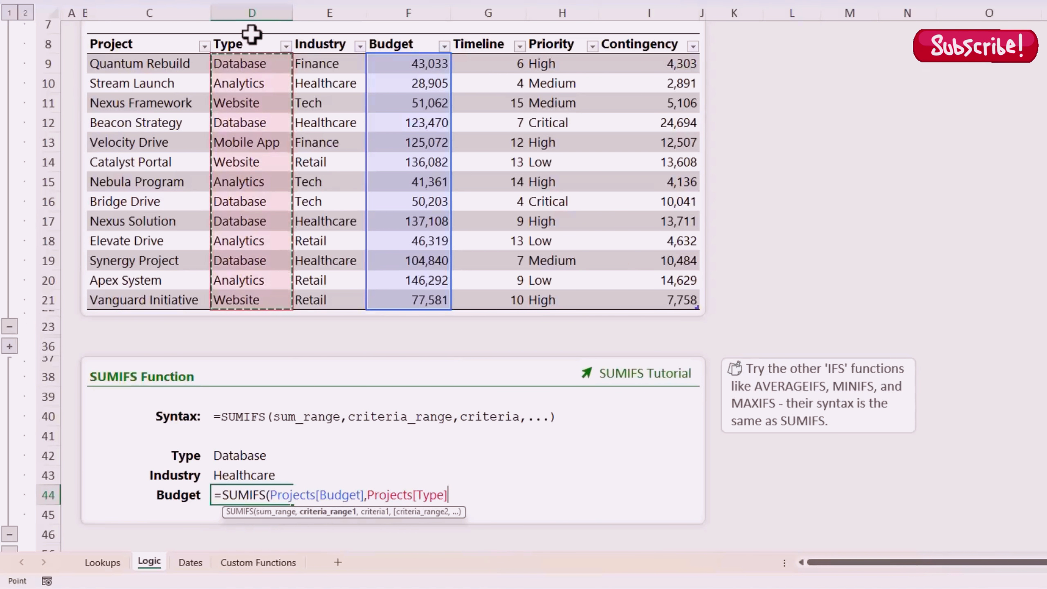
pyautogui.write(',')
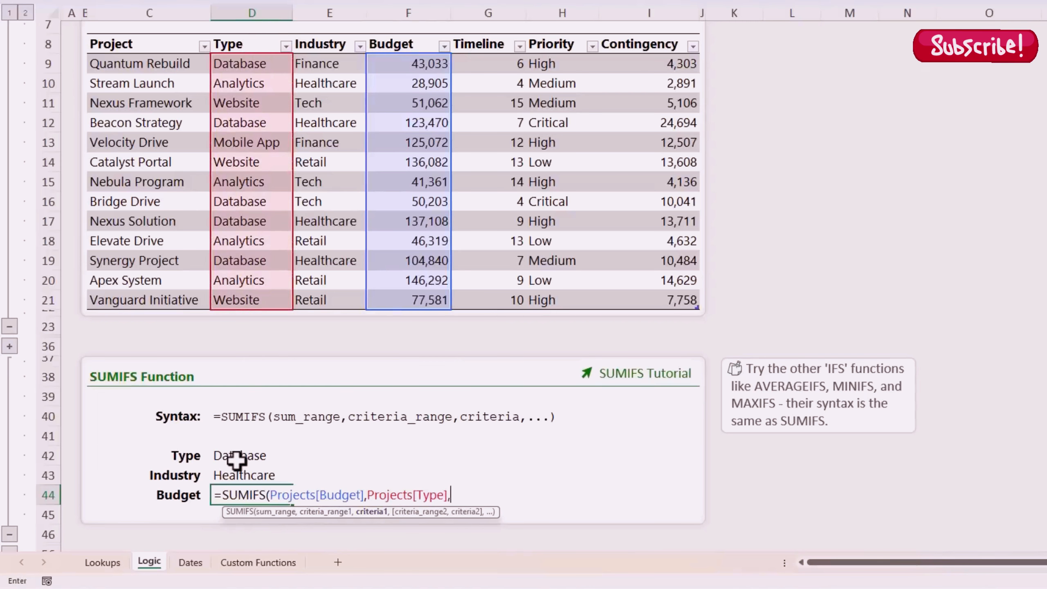
pyautogui.click(240, 459)
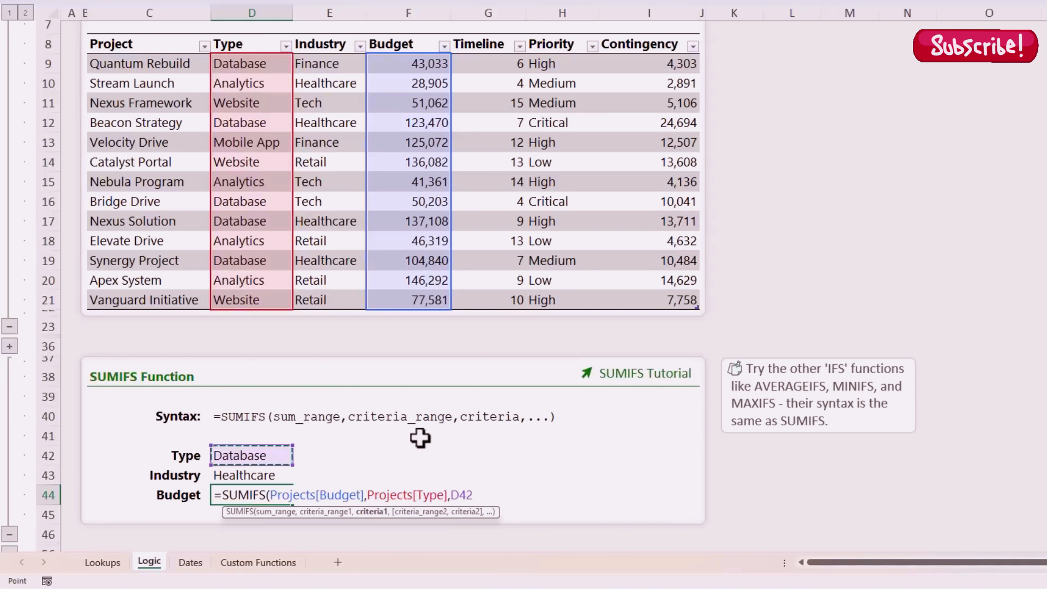
pyautogui.write(',')
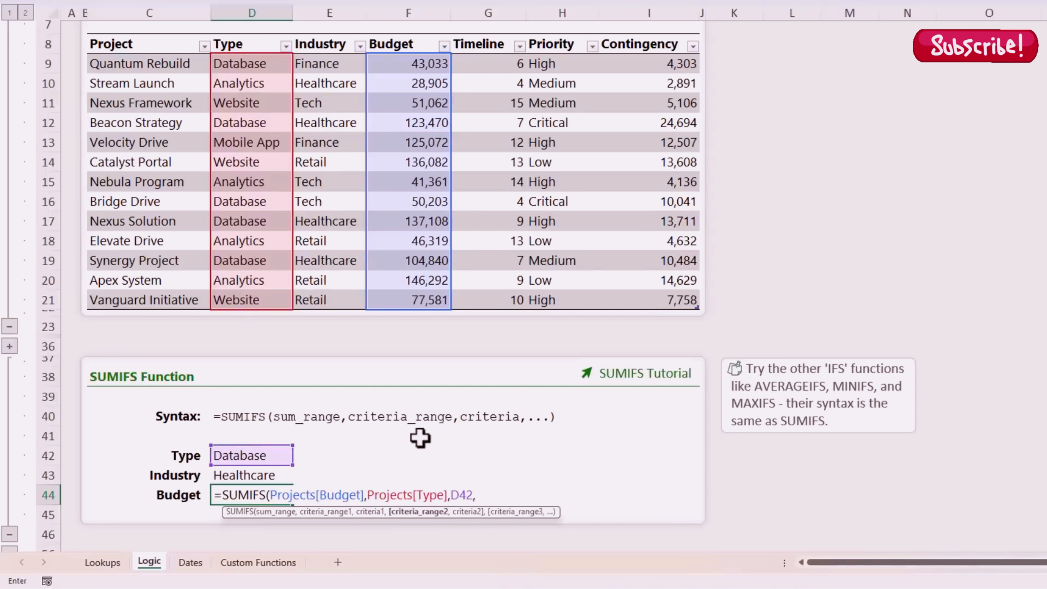
pyautogui.click(320, 36)
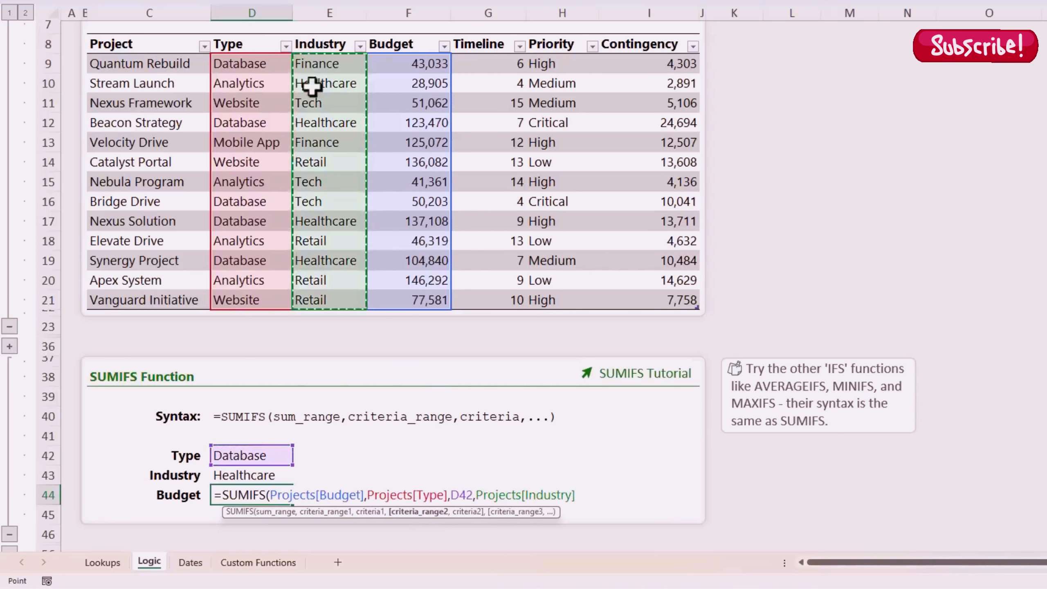
pyautogui.write(',')
pyautogui.click(267, 474)
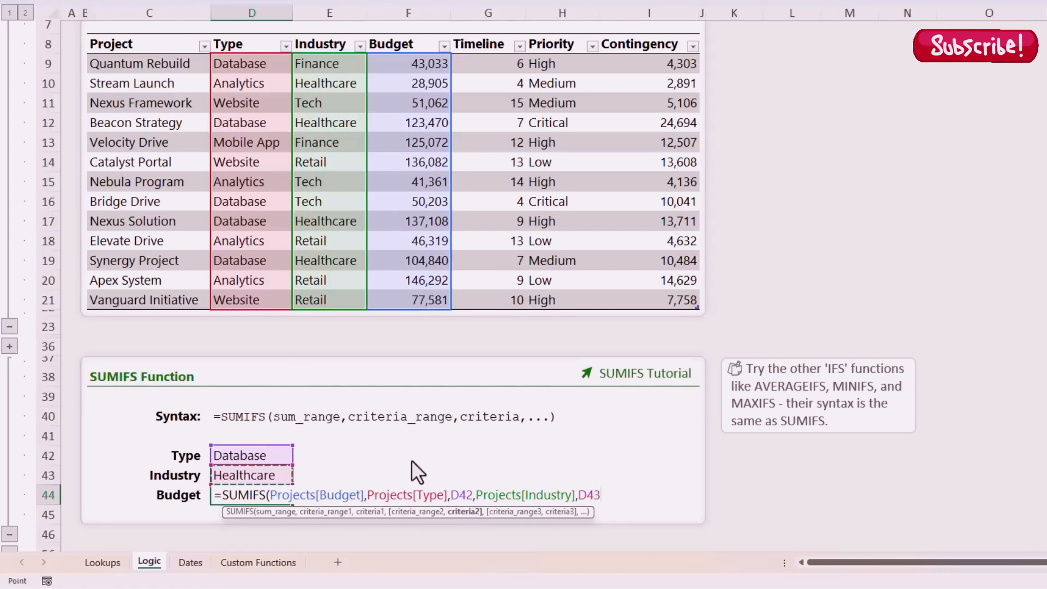
pyautogui.write(')')
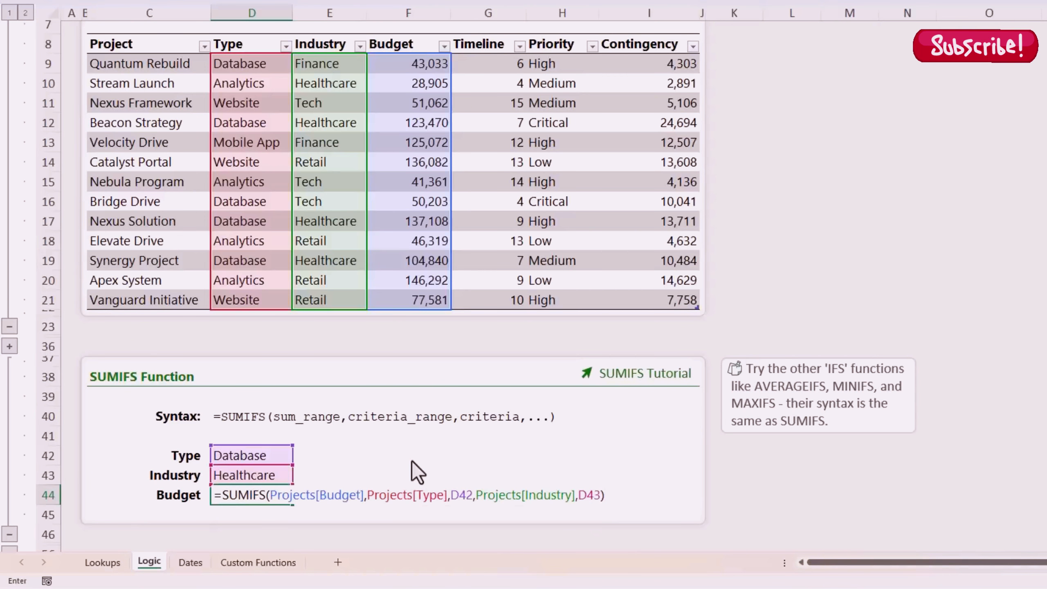
pyautogui.press('Return')
pyautogui.press('Up')
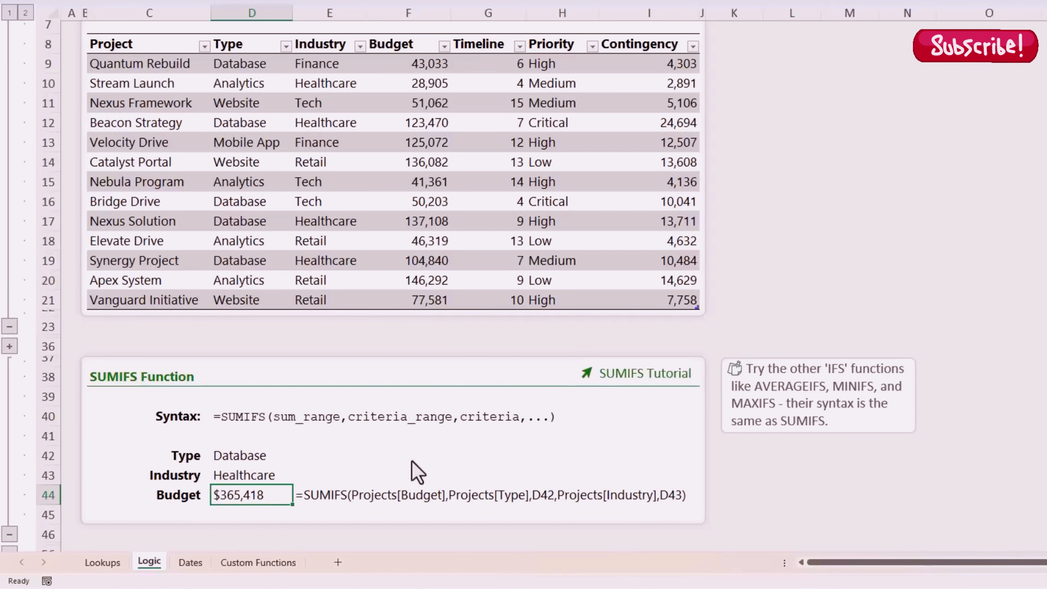
# Step: Change the D43 industry criterion to Tech, giving $50,203
pyautogui.click(245, 478)
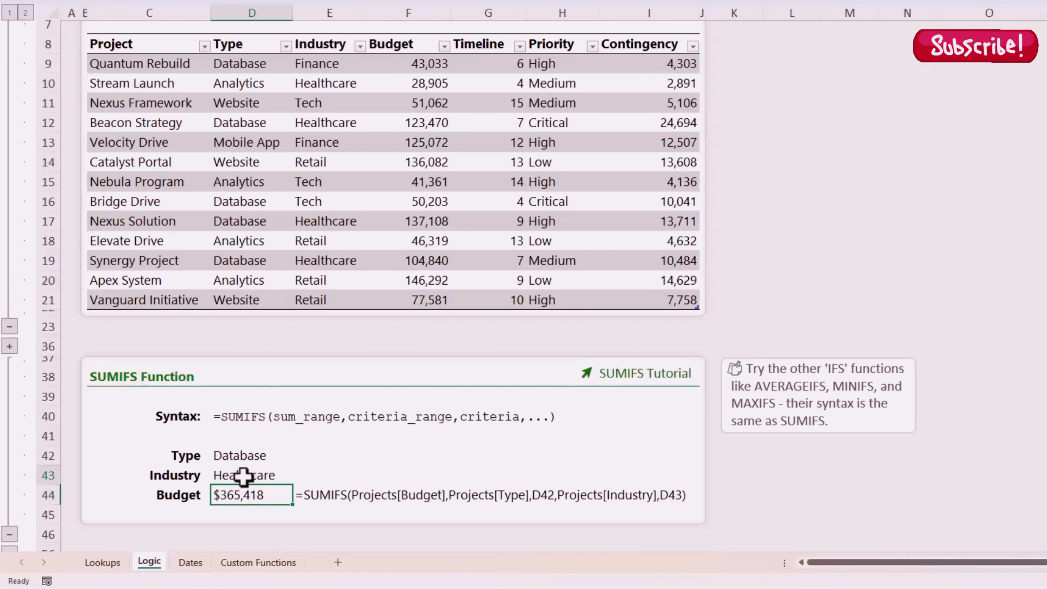
pyautogui.write('Tech')
pyautogui.press('Return')
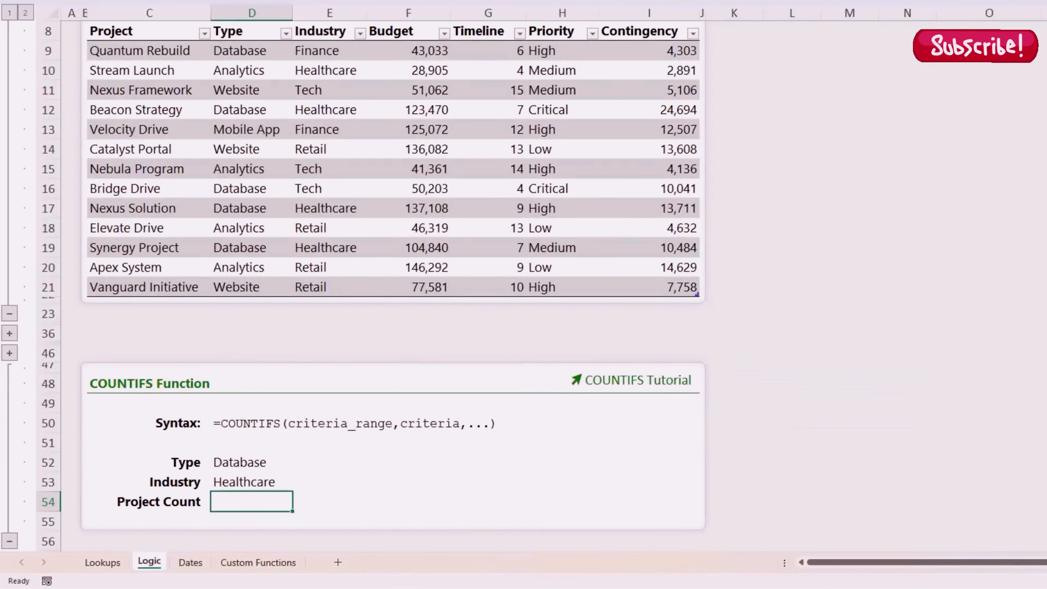
# Step: Enter =COUNTIFS(Projects[Type],D52,Projects[Industry],D53) in D54, counting 3 Database/Healthcare projects
pyautogui.write('=countifs')
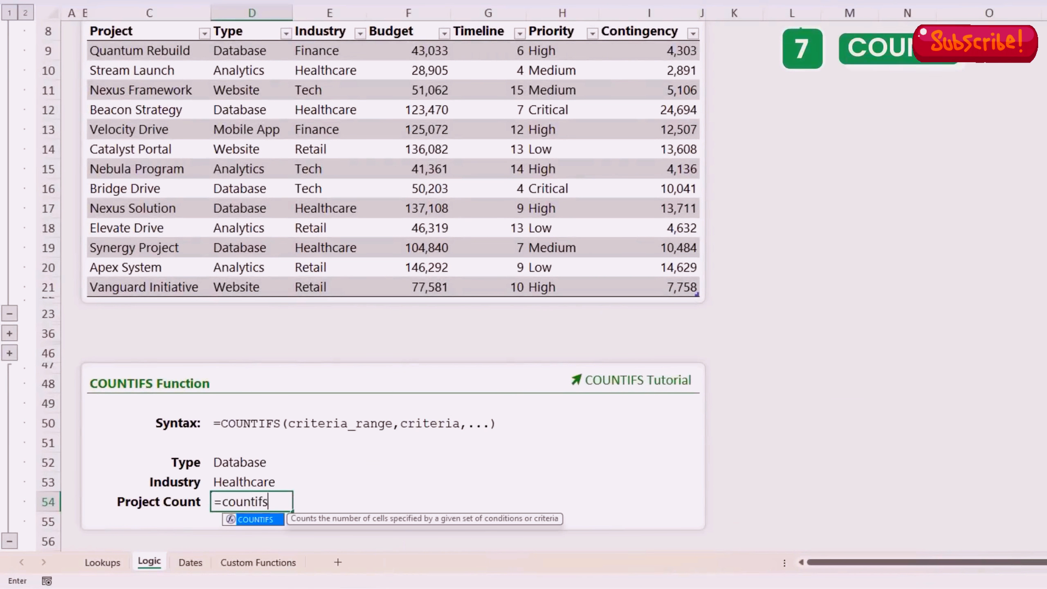
pyautogui.press('Tab')
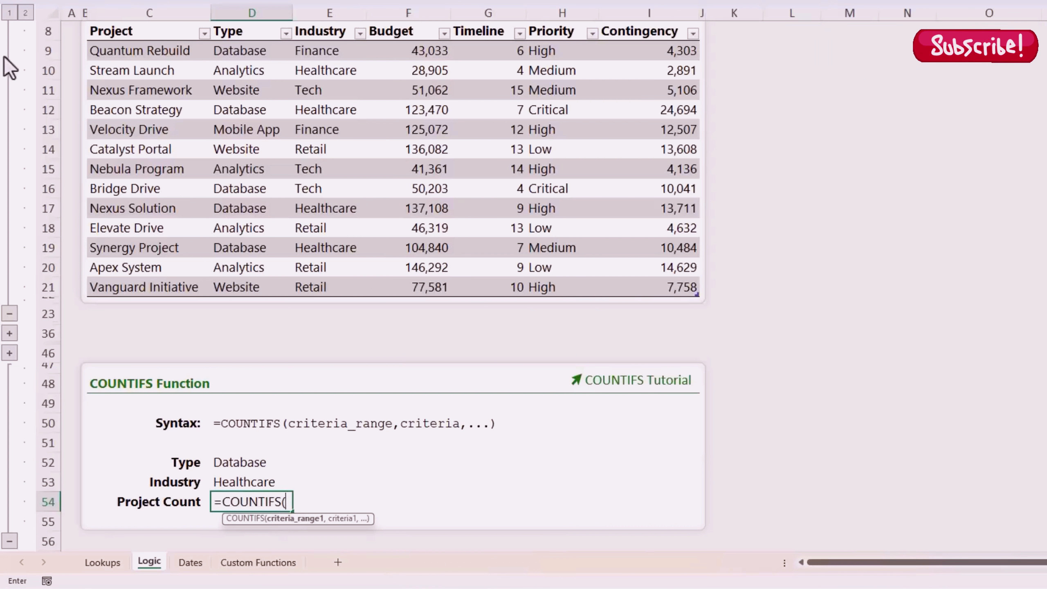
pyautogui.click(254, 25)
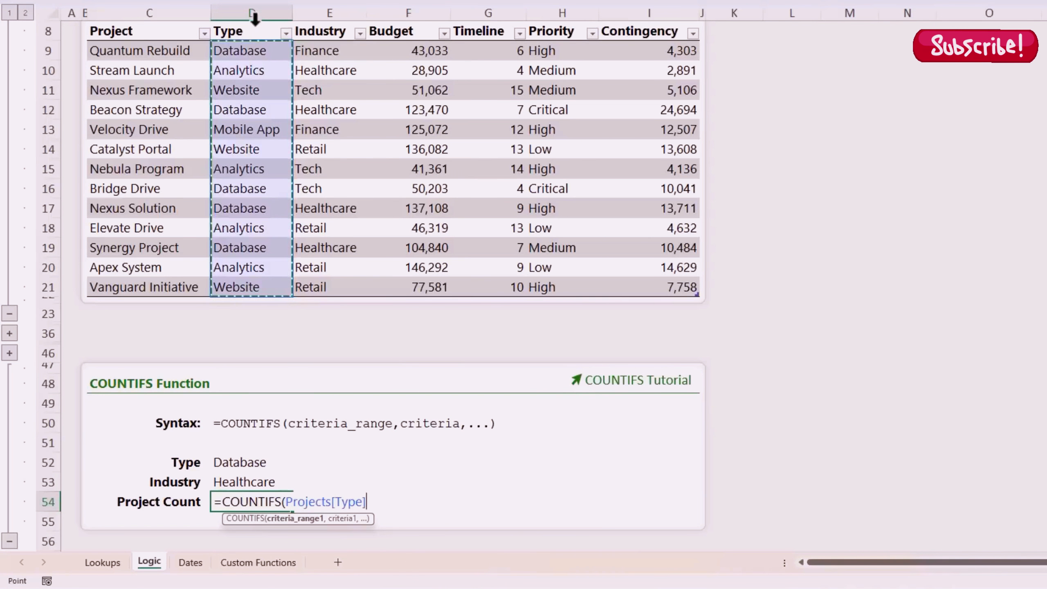
pyautogui.write(',')
pyautogui.click(252, 462)
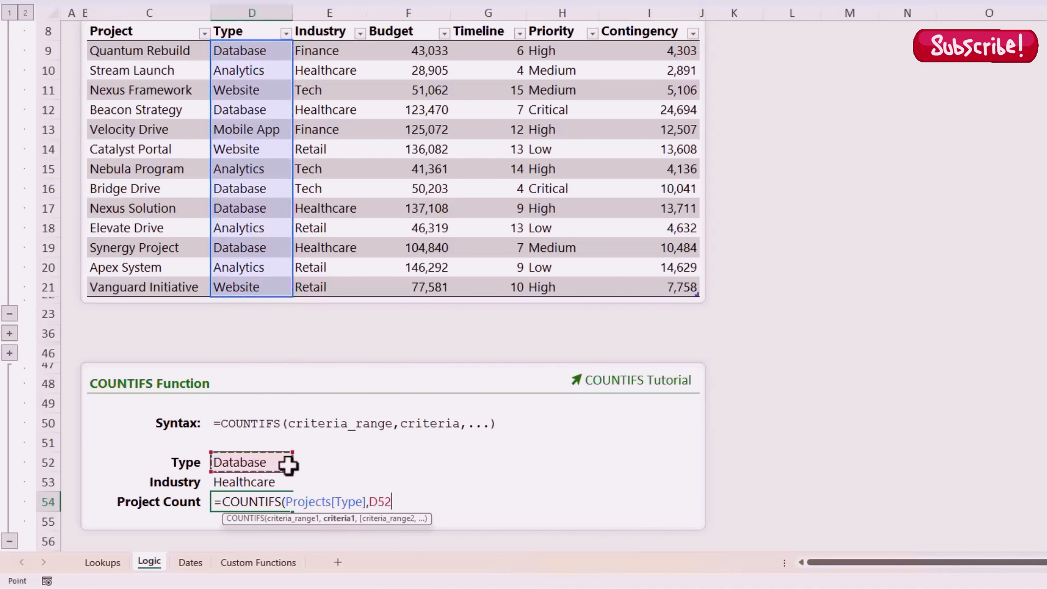
pyautogui.write(',')
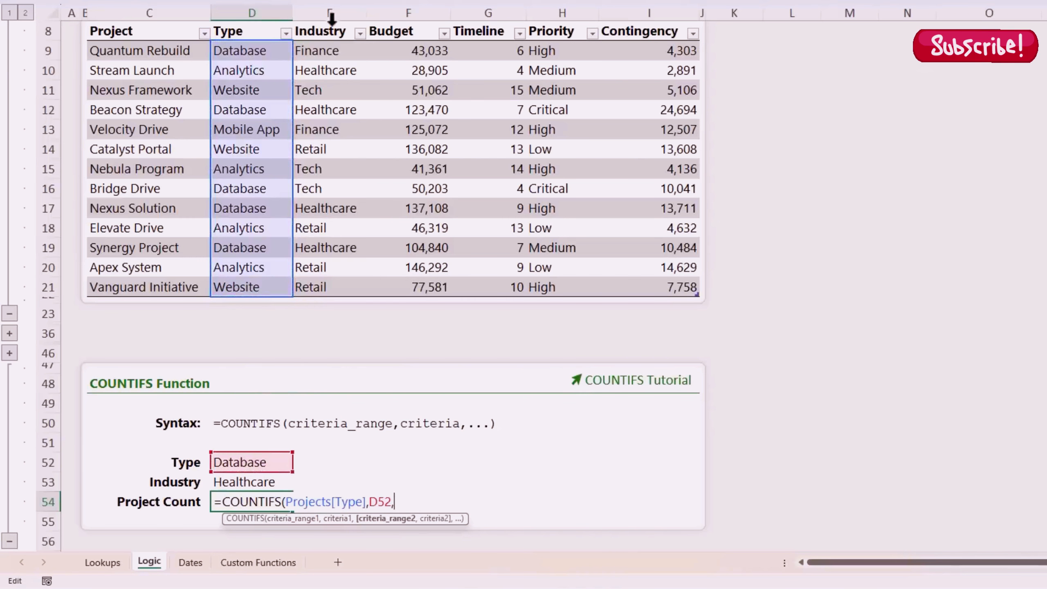
pyautogui.click(332, 22)
pyautogui.write(',')
pyautogui.click(248, 482)
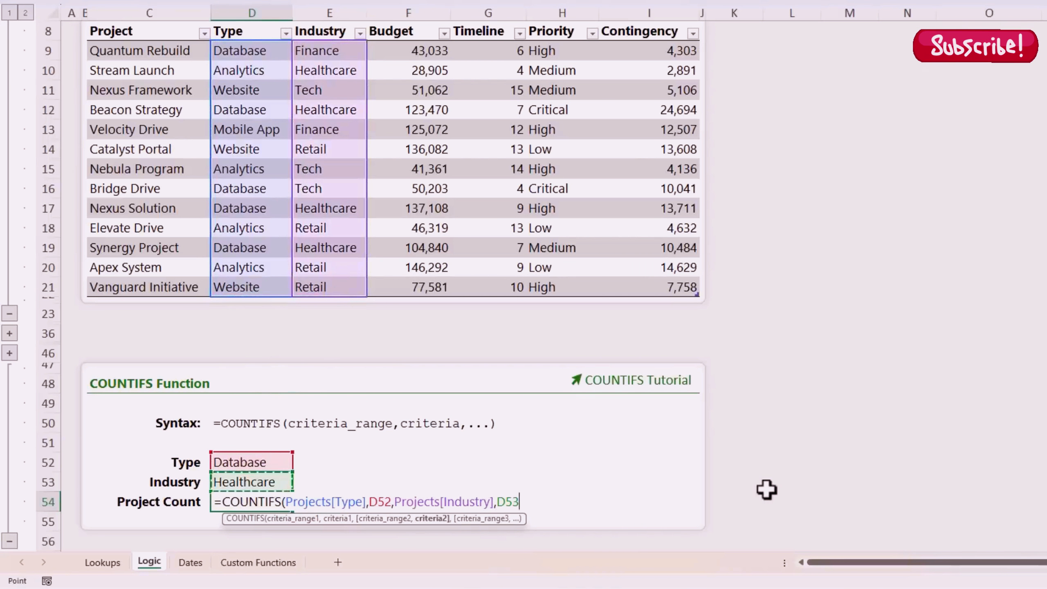
pyautogui.press('F2')
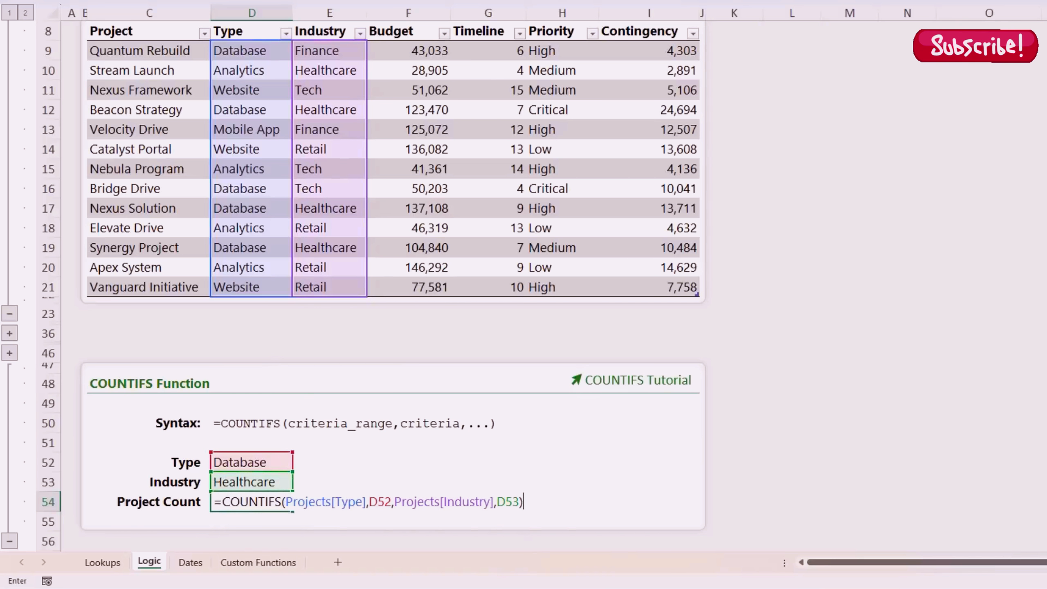
pyautogui.press('Return')
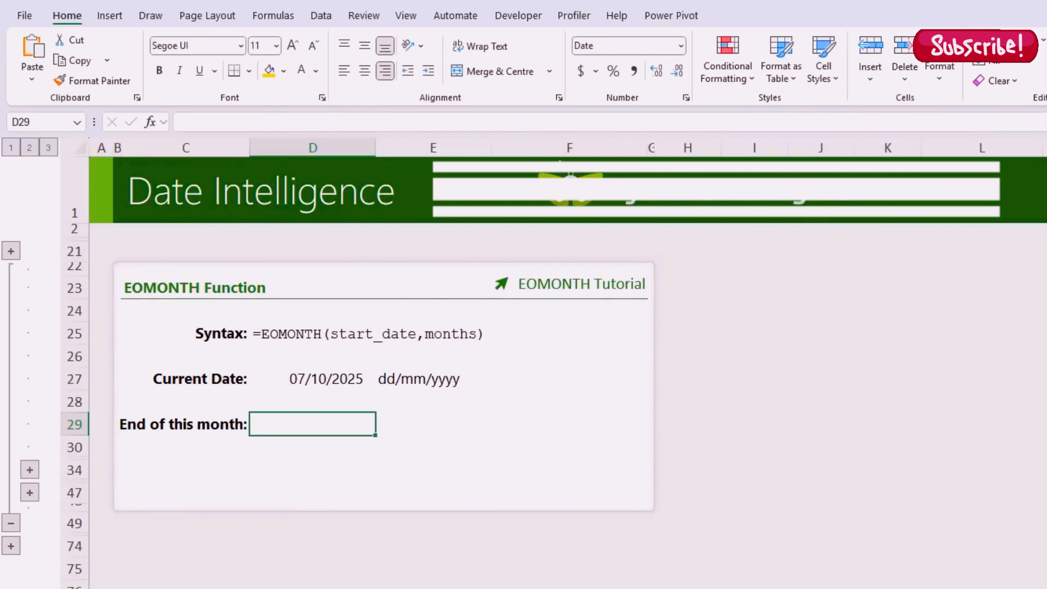
# Step: Enter =EOMONTH(D27,0) in D29, returning the month end 31/10/2025
pyautogui.press('Up')
pyautogui.press('Up')
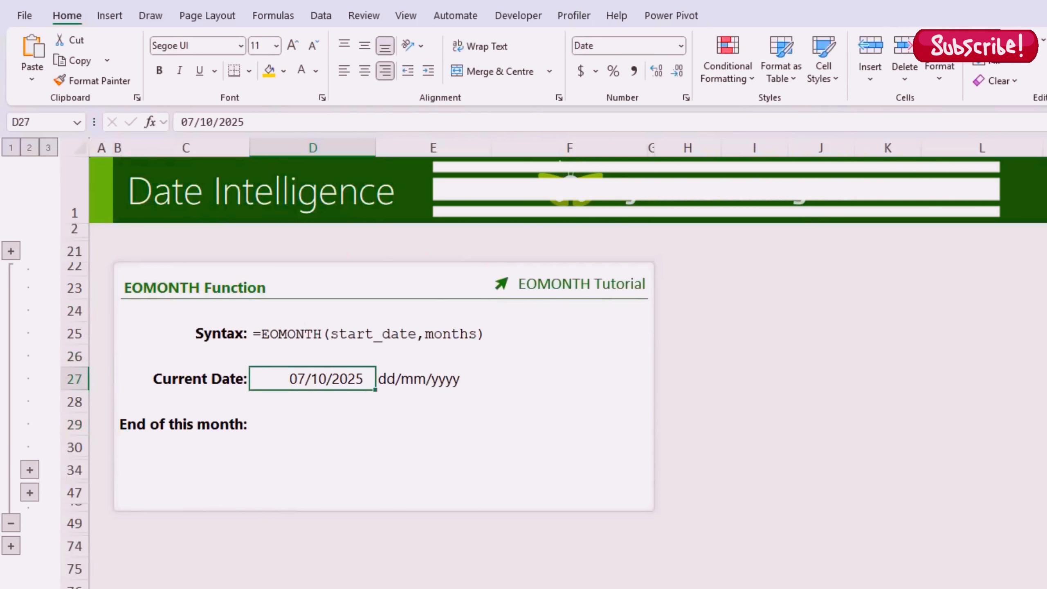
pyautogui.press('Down')
pyautogui.press('Down')
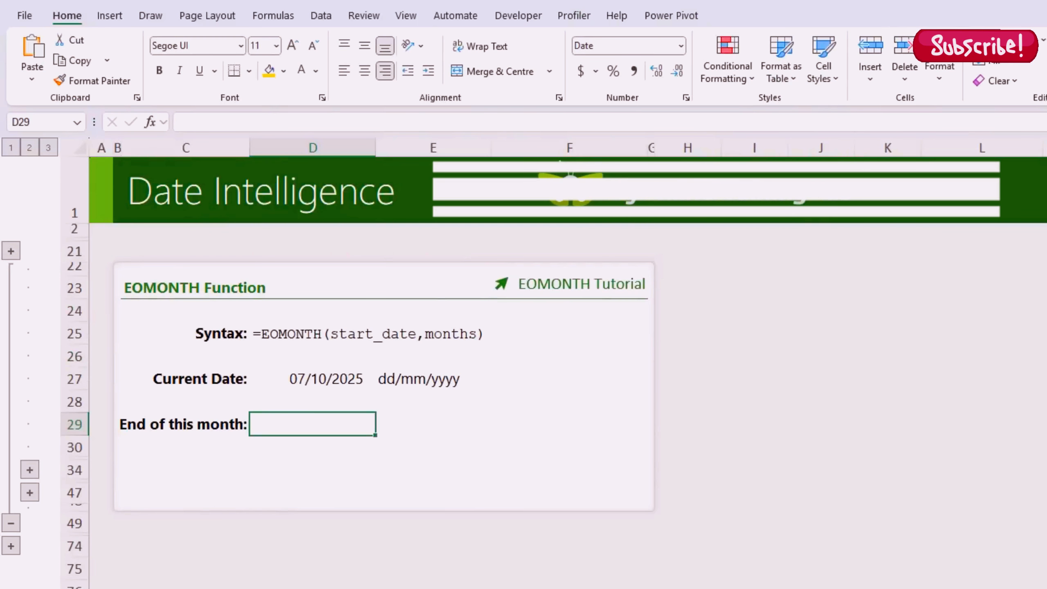
pyautogui.press('Up')
pyautogui.press('Up')
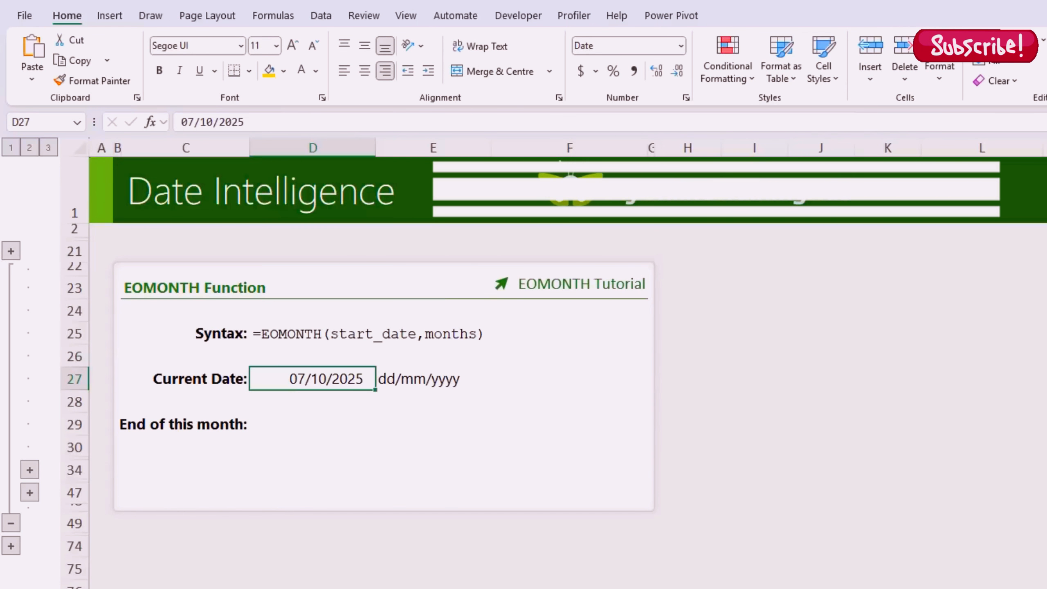
pyautogui.press('Down')
pyautogui.press('Down')
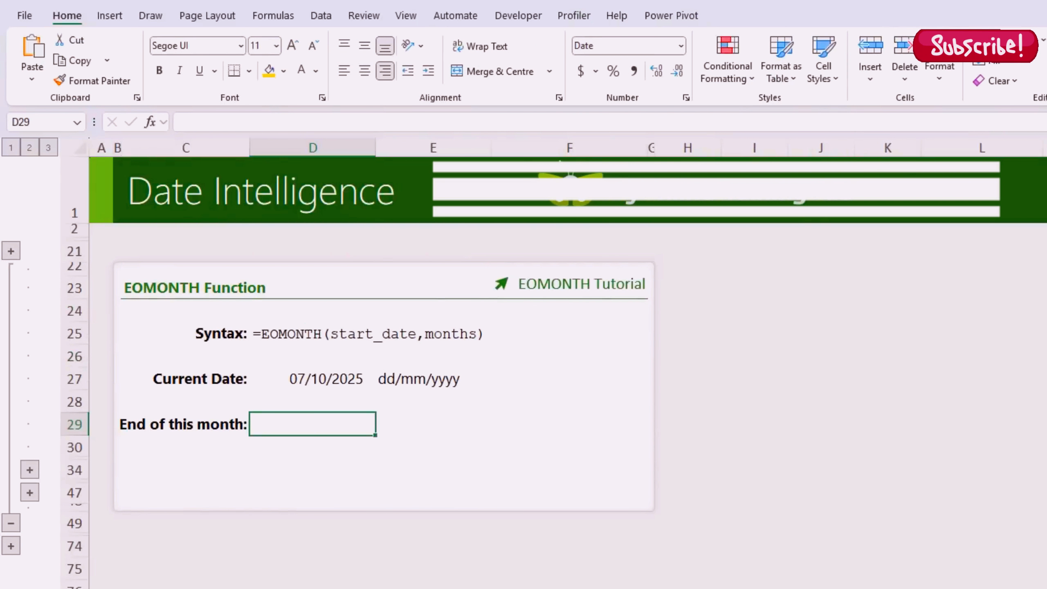
pyautogui.press('Up')
pyautogui.press('Up')
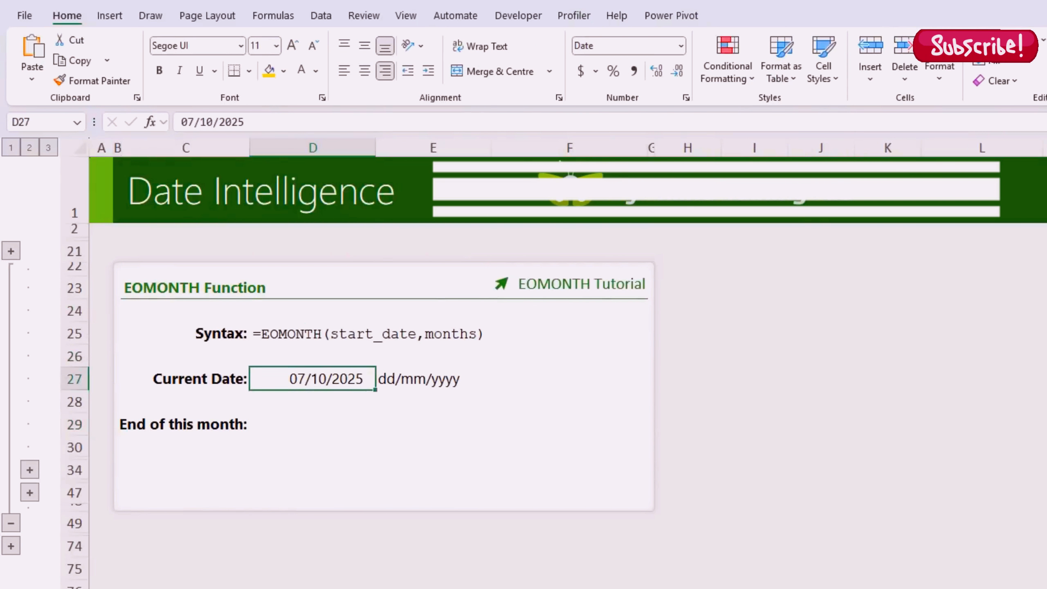
pyautogui.press('Down')
pyautogui.press('Down')
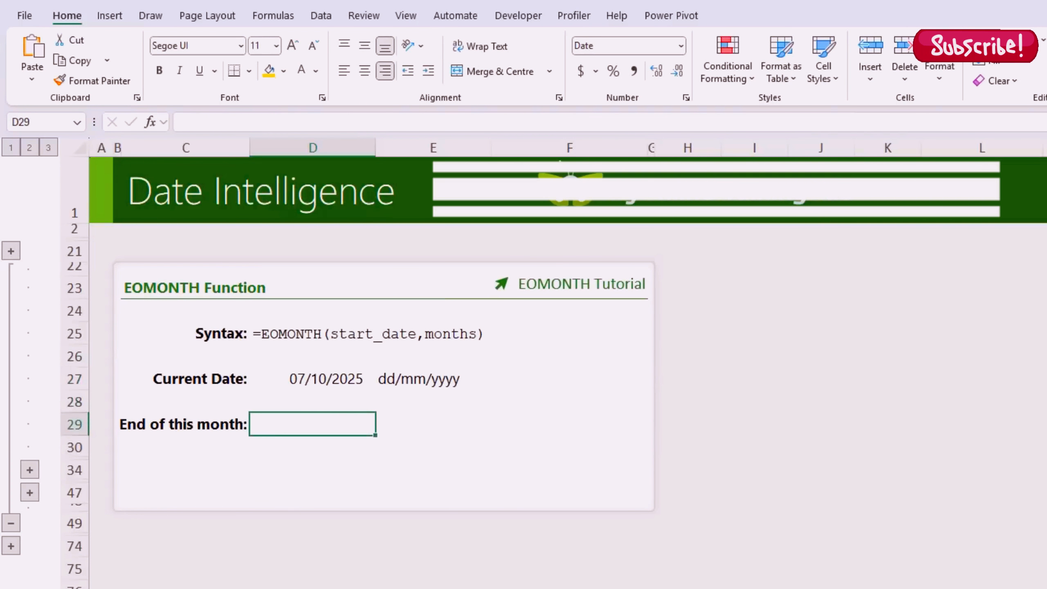
pyautogui.write('=eom')
pyautogui.press('Tab')
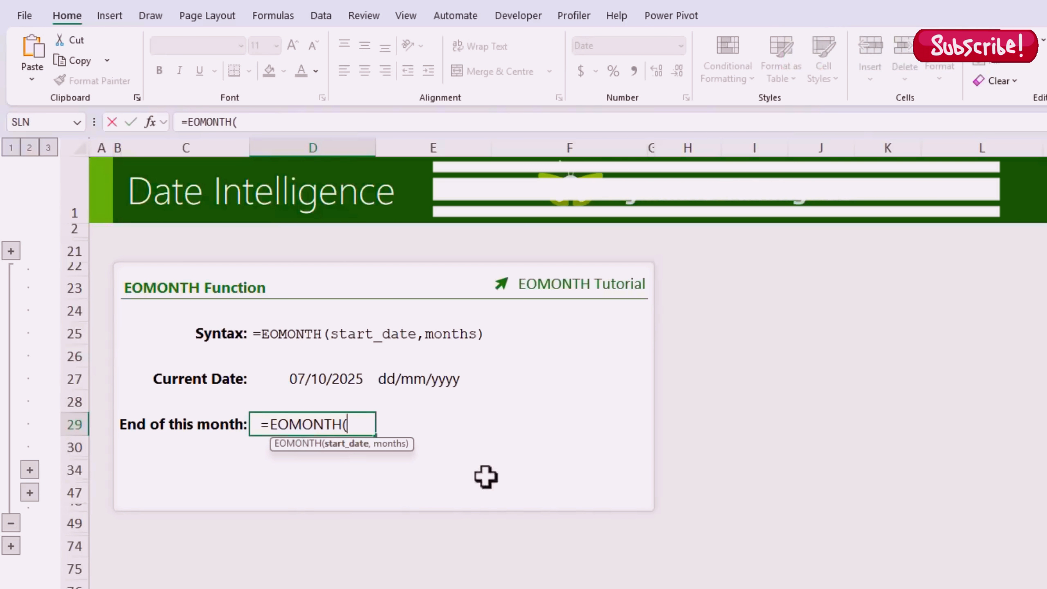
pyautogui.click(323, 378)
pyautogui.write(',')
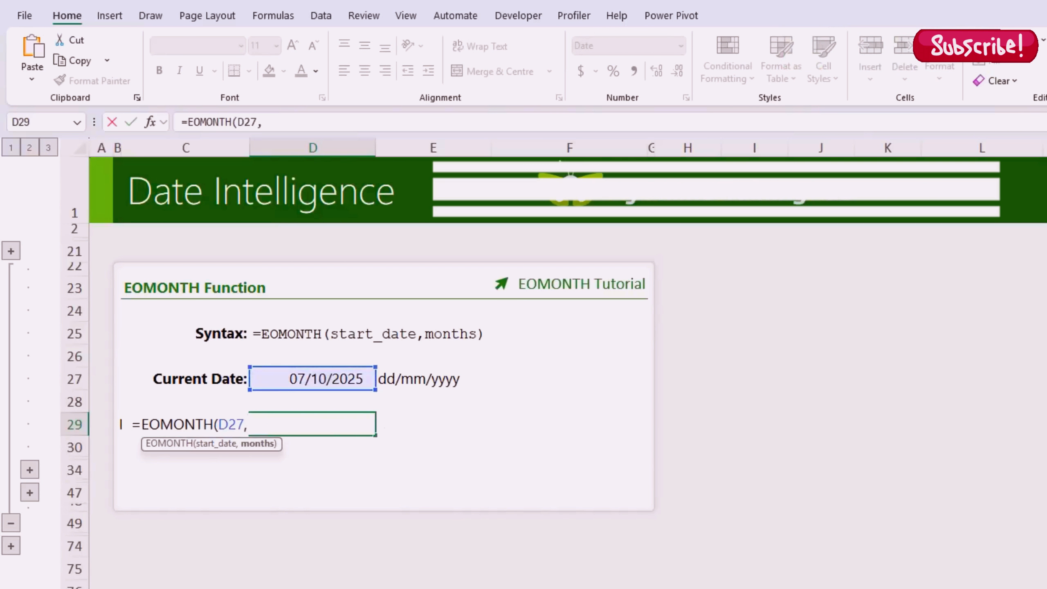
pyautogui.write('0)')
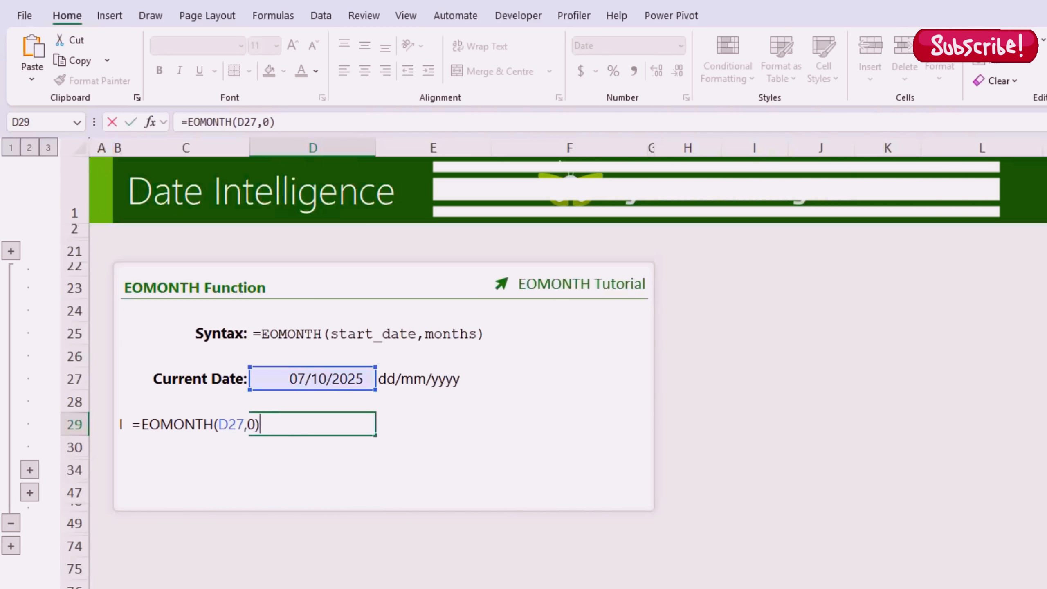
pyautogui.hotkey('ctrl', 'Return')
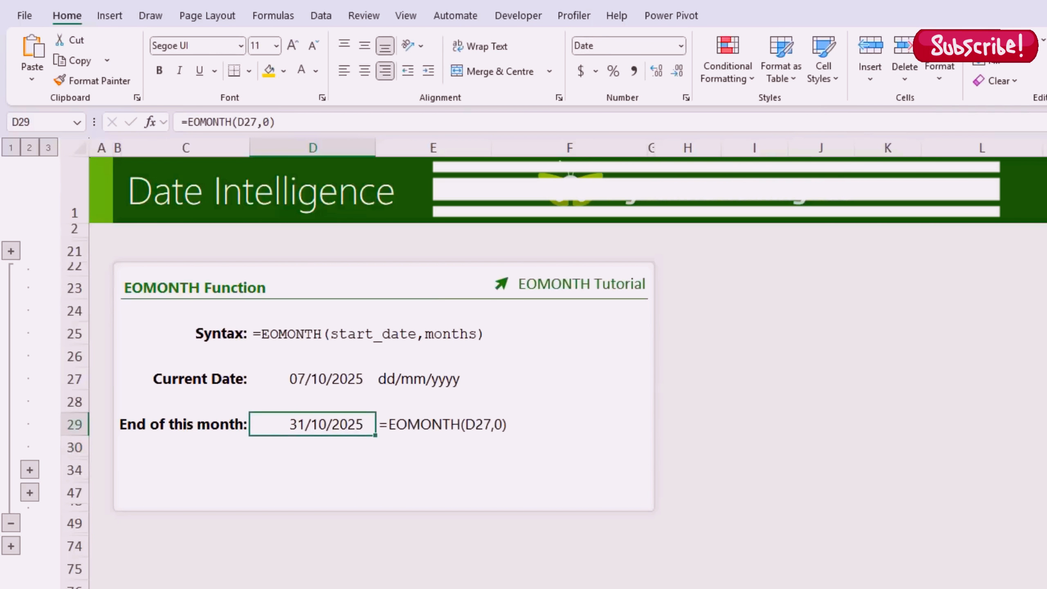
# Step: Change D29 to =EOMONTH(D27,-1)+1 so it returns the month's first day, 01/10/2025
pyautogui.press('F2')
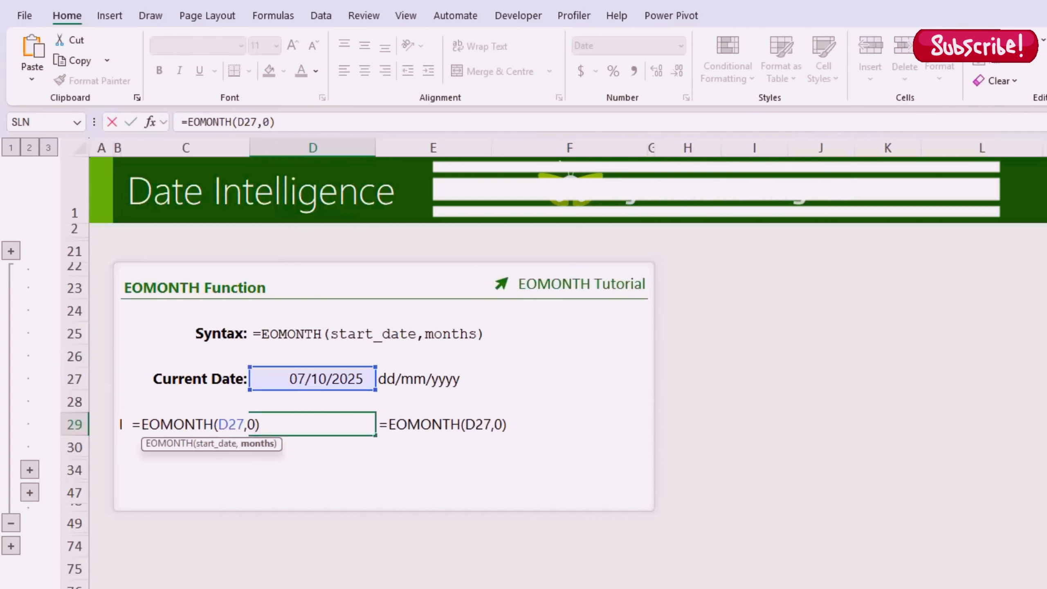
pyautogui.press('BackSpace')
pyautogui.write('-1')
pyautogui.hotkey('ctrl', 'Return')
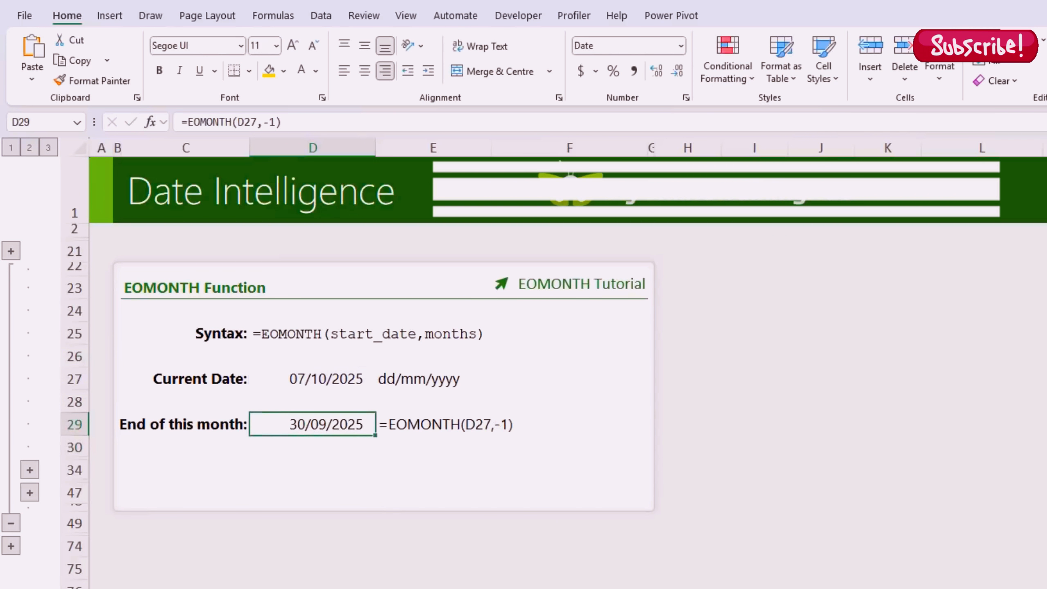
pyautogui.press('F2')
pyautogui.write('+1')
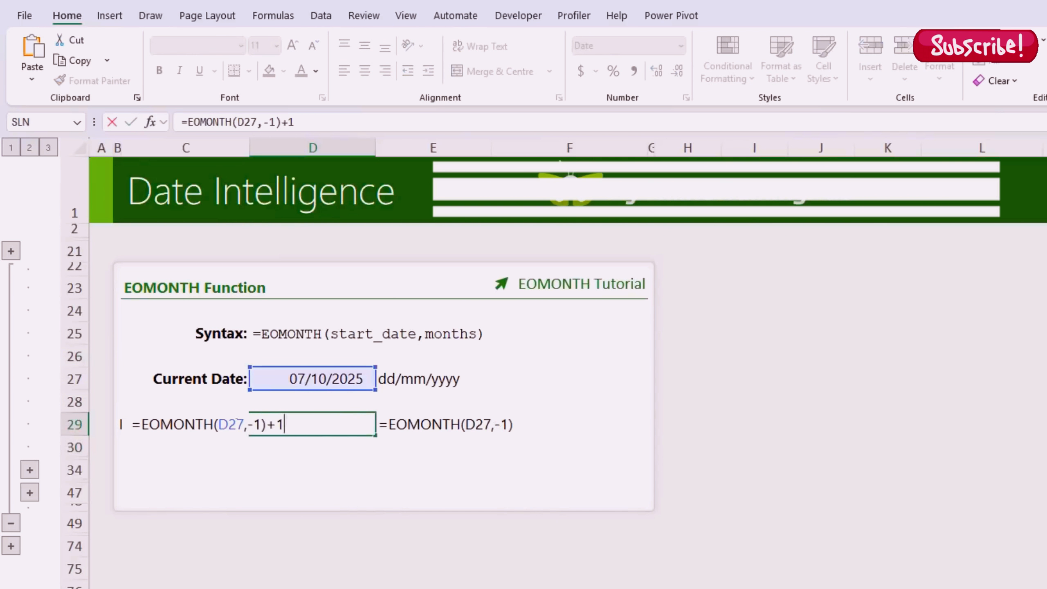
pyautogui.press('Return')
pyautogui.press('Up')
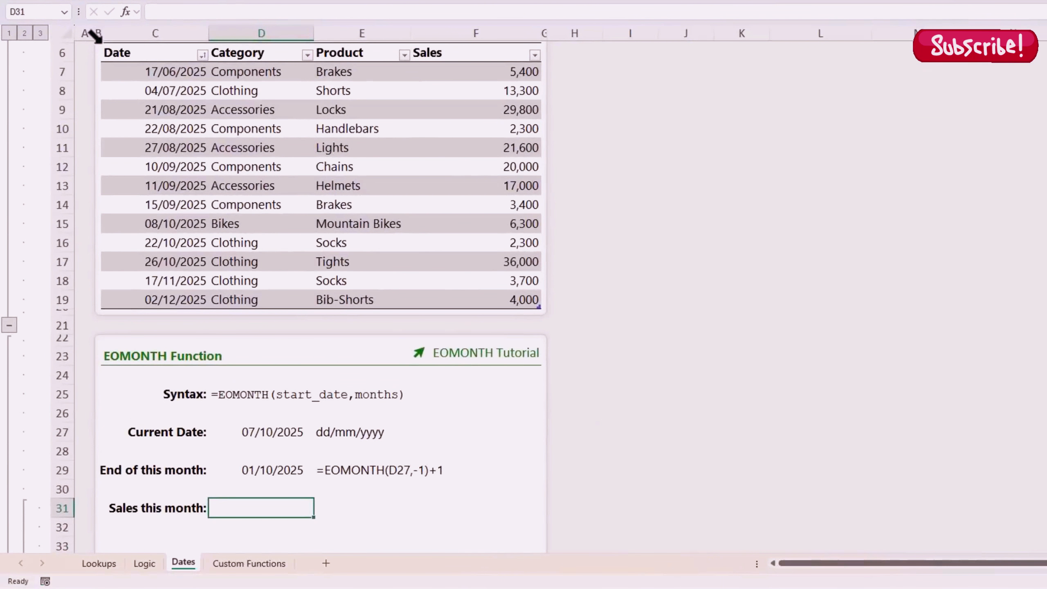
# Step: Start D31's SUMIFS of Sales[Sales] where Sales[Date] >= EOMONTH(D27,-1)+1
pyautogui.click(103, 40)
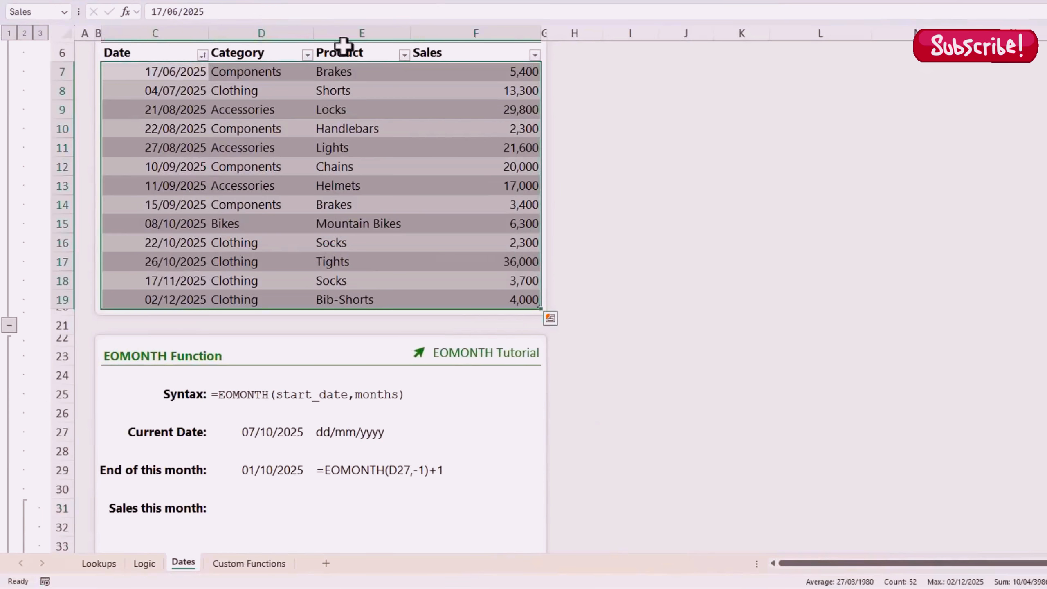
pyautogui.click(466, 44)
pyautogui.click(279, 436)
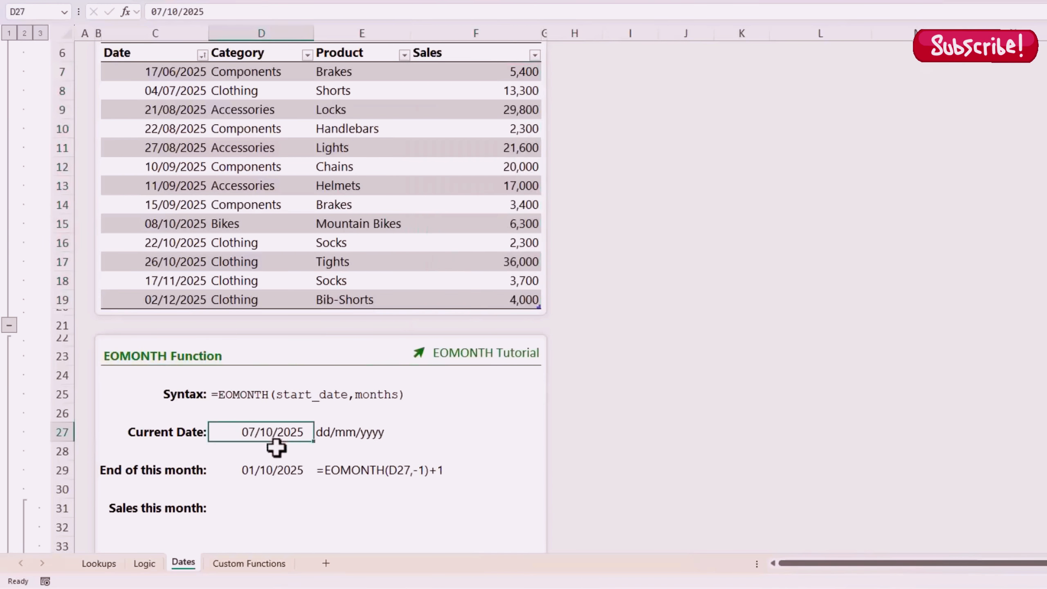
pyautogui.click(259, 507)
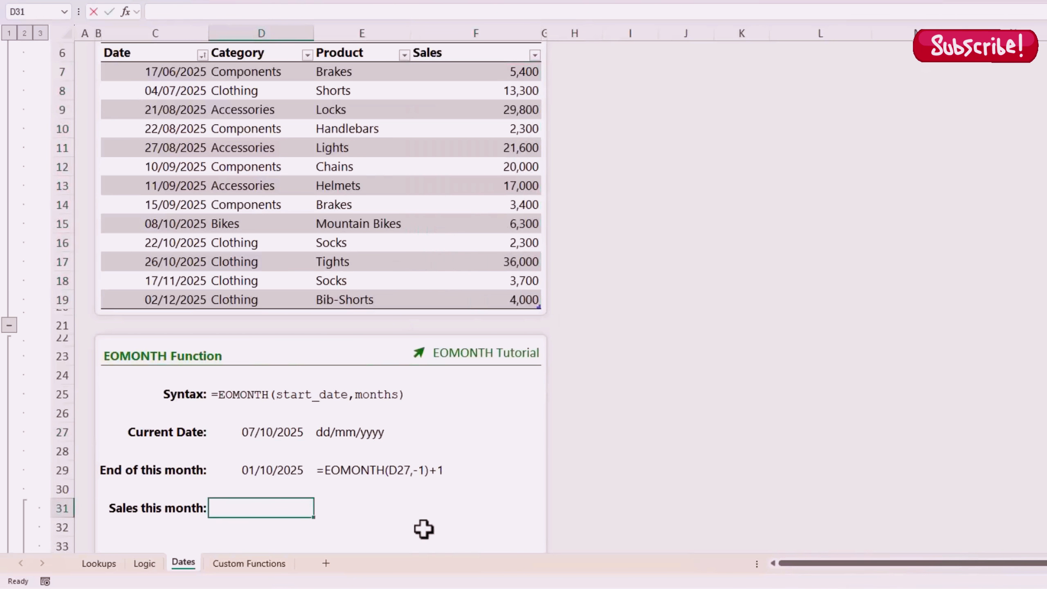
pyautogui.write('=sumifs')
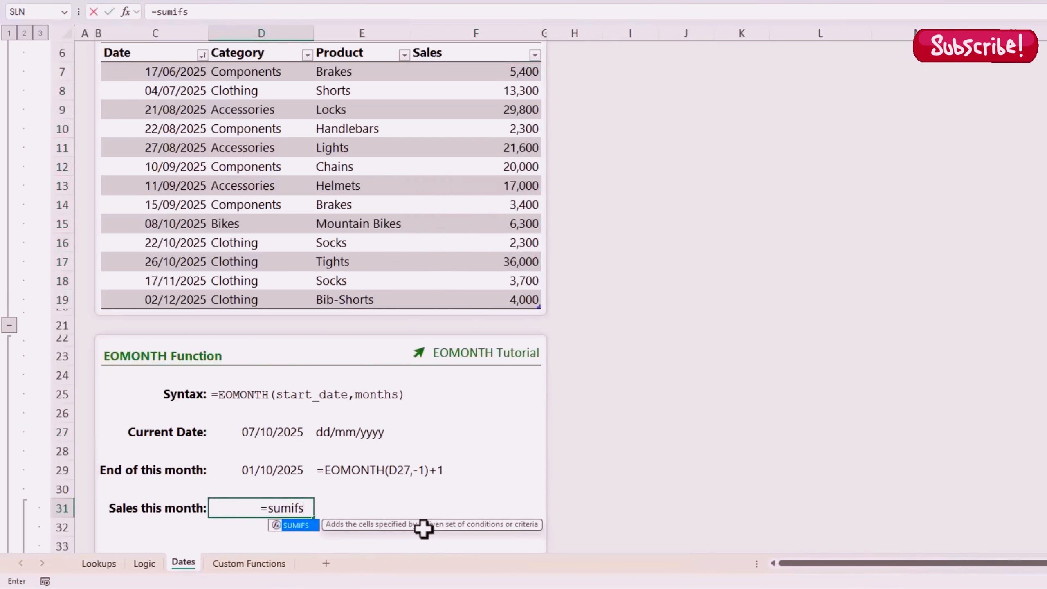
pyautogui.press('Tab')
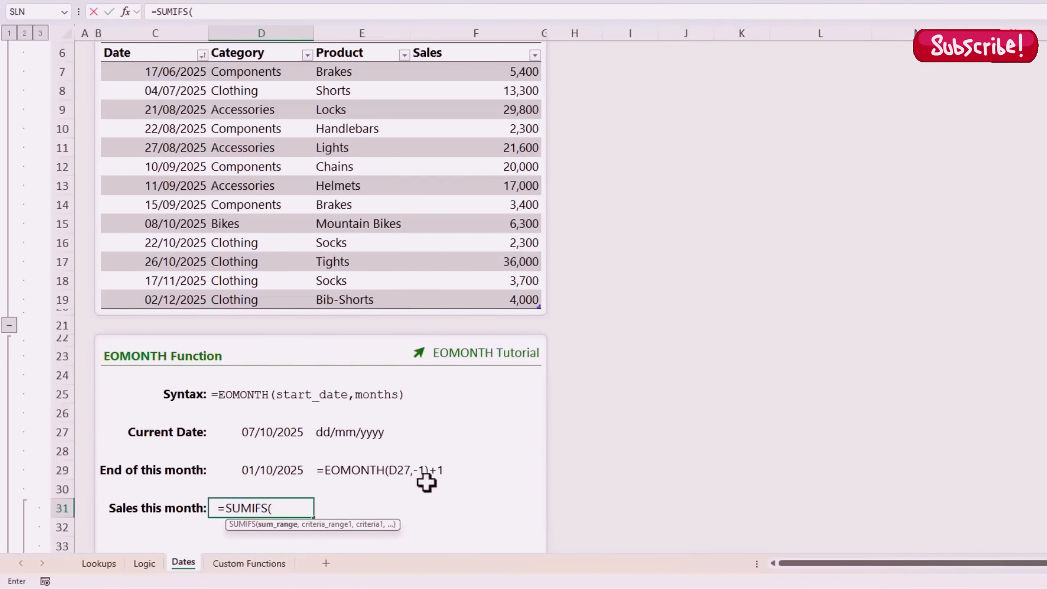
pyautogui.click(453, 41)
pyautogui.write(',')
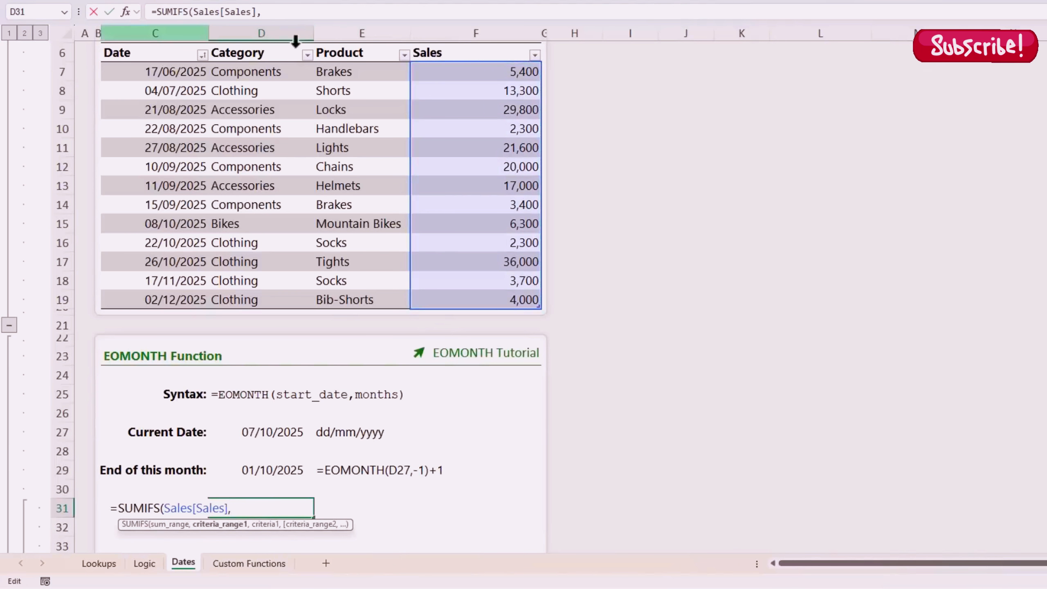
pyautogui.click(175, 41)
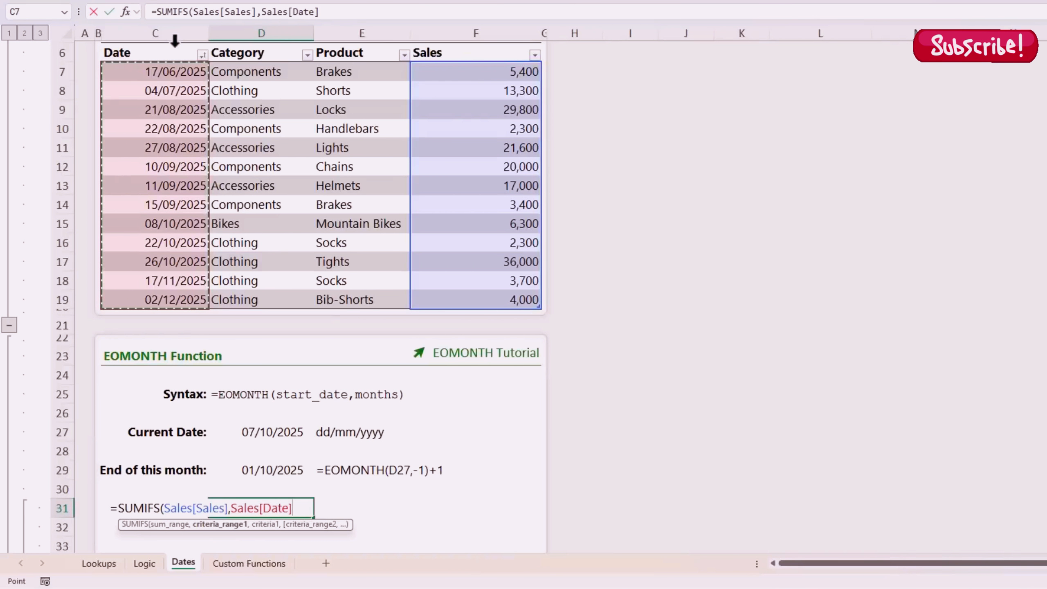
pyautogui.write(',')
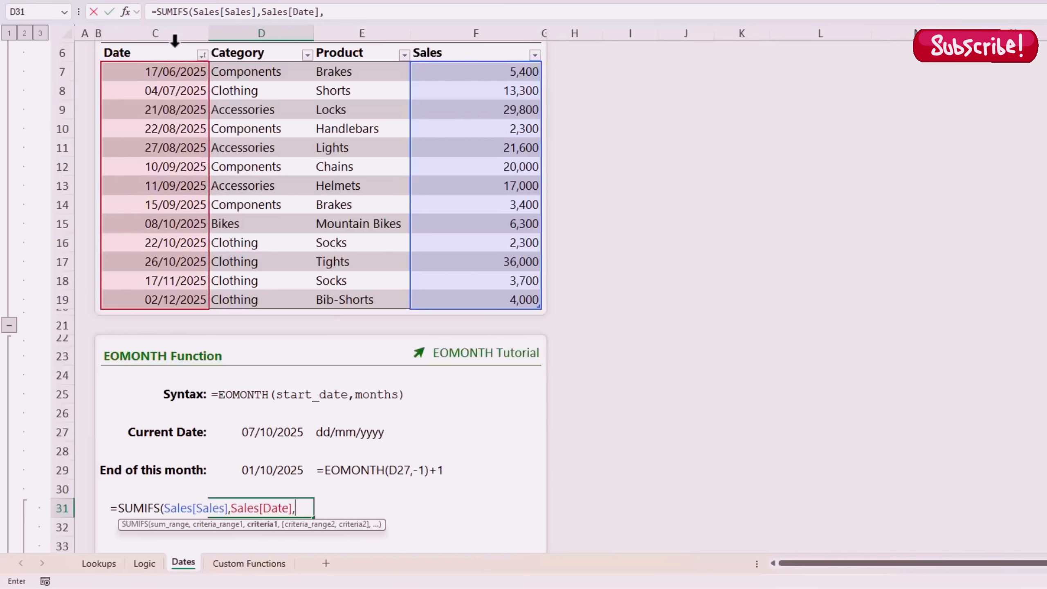
pyautogui.write('">="&eom')
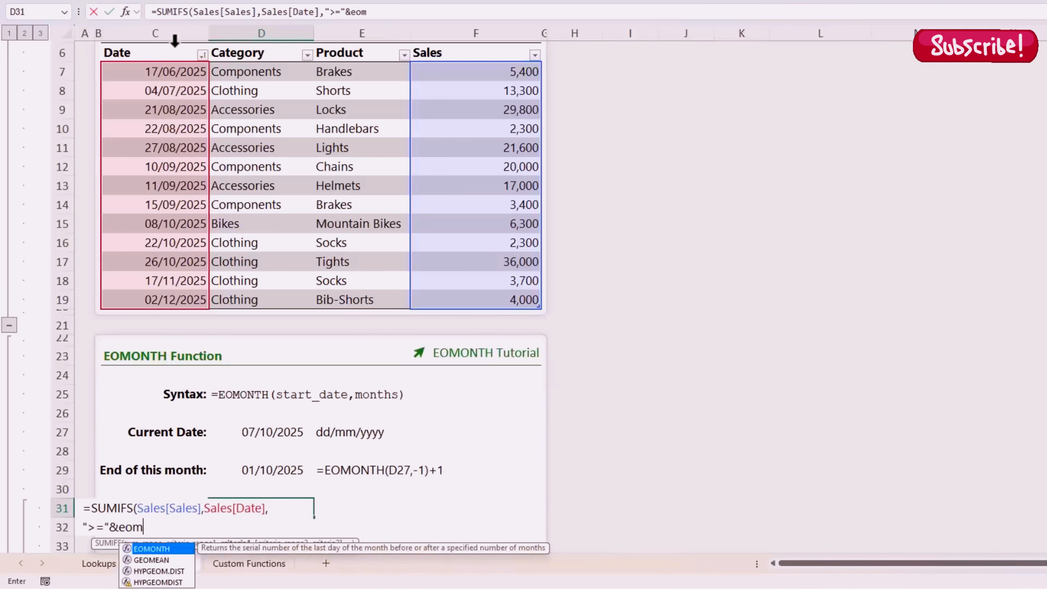
pyautogui.press('Tab')
pyautogui.click(252, 431)
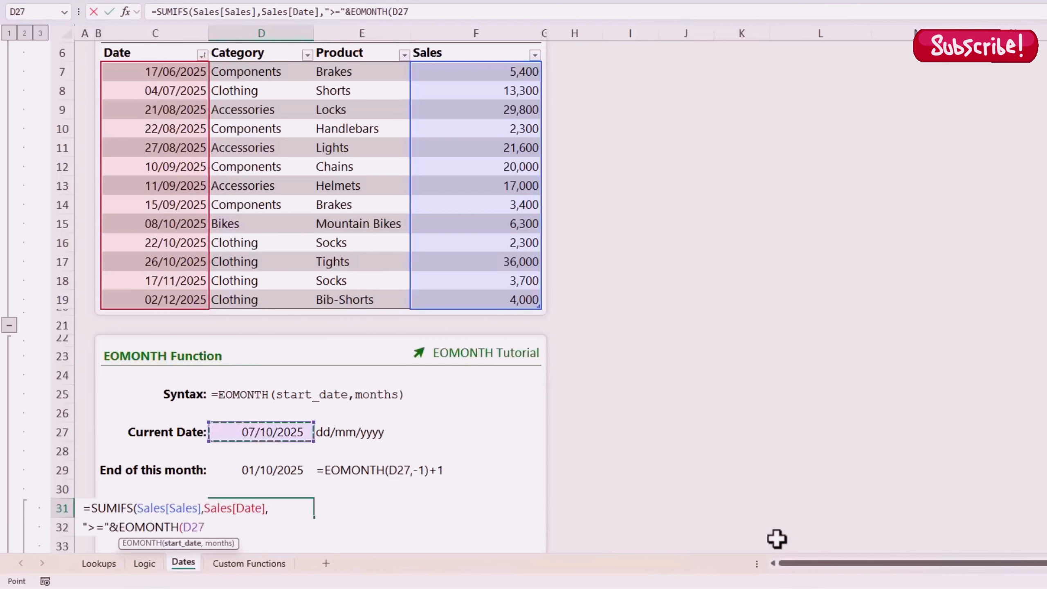
pyautogui.write(',')
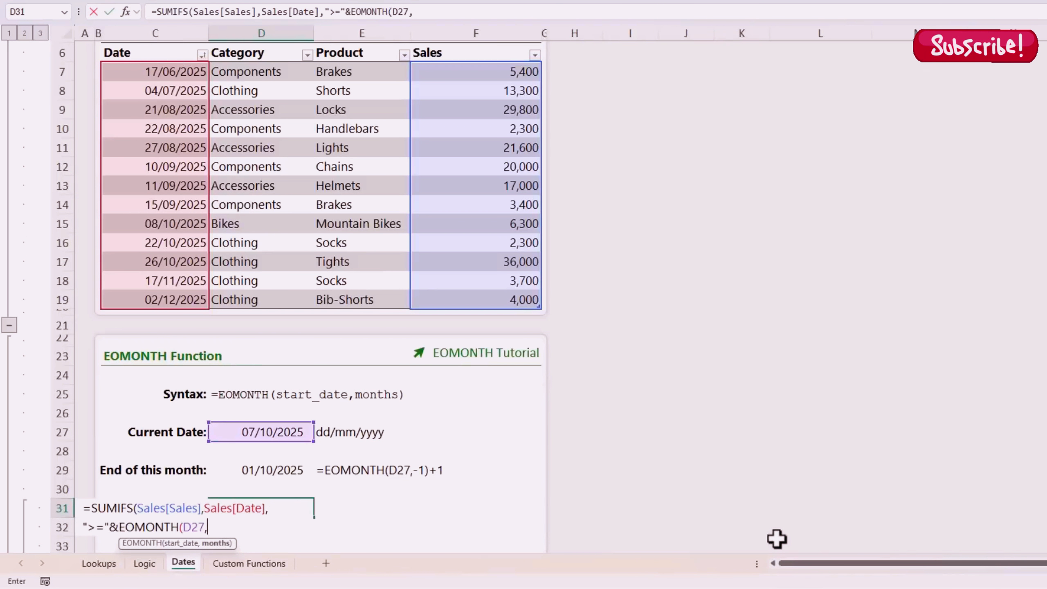
pyautogui.write('-1)+1')
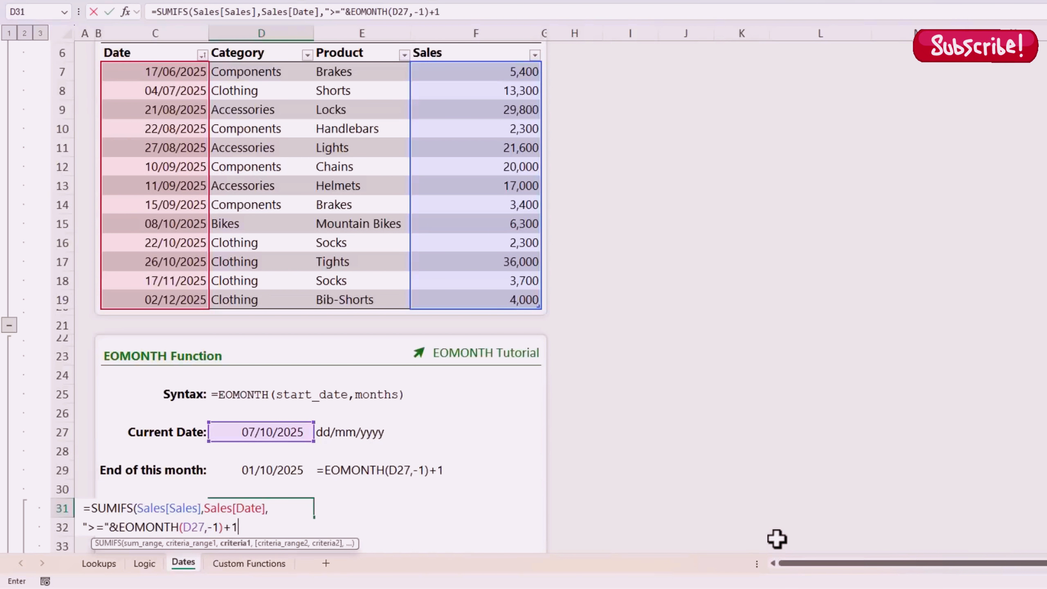
pyautogui.write(',')
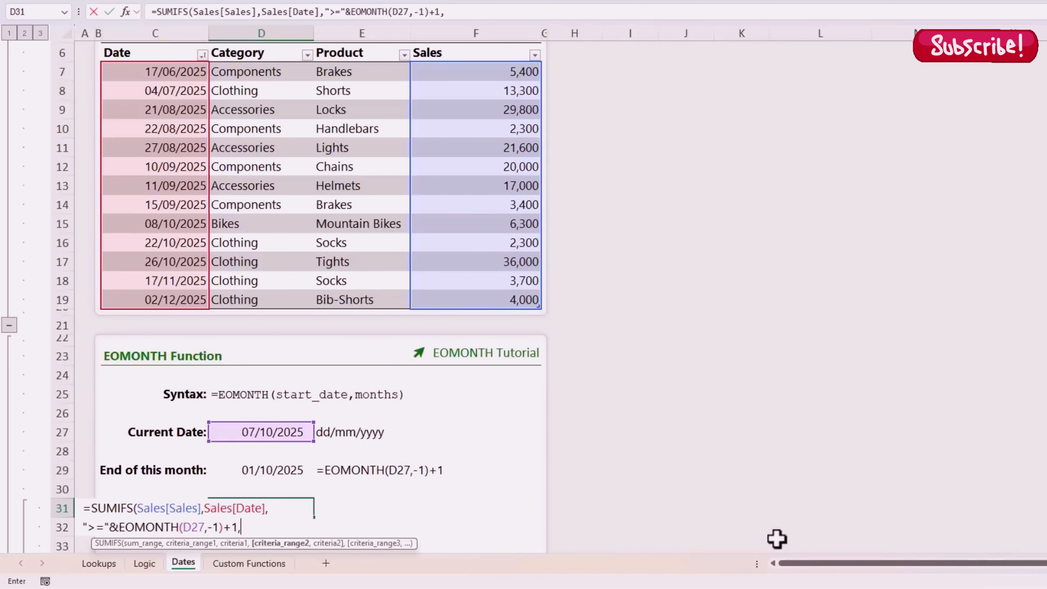
# Step: Add the Sales[Date] <= EOMONTH(D27,0) criterion and verify the 44,600 total against October sales
pyautogui.click(157, 40)
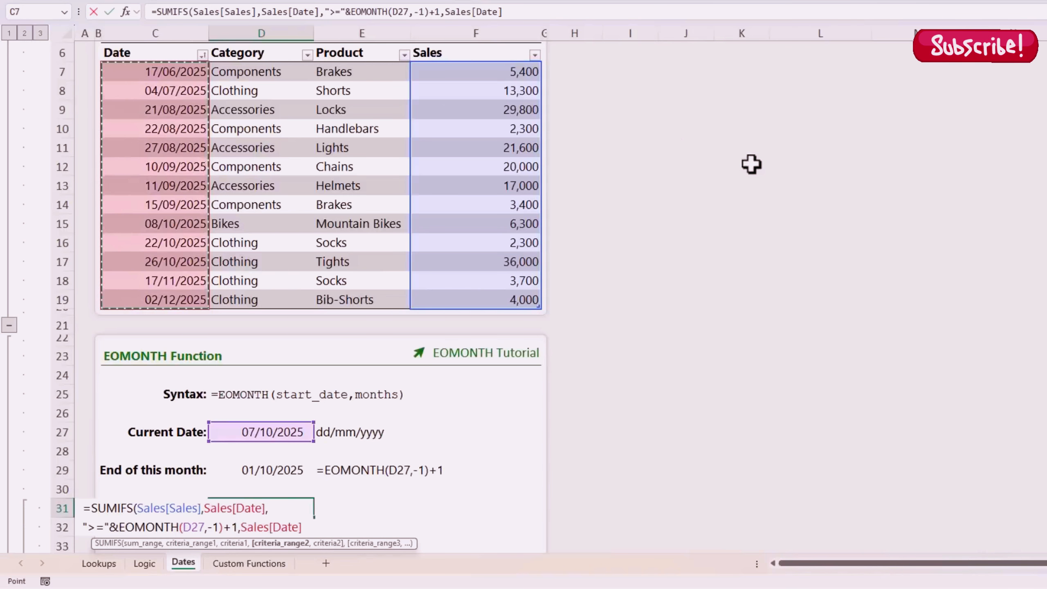
pyautogui.write(',')
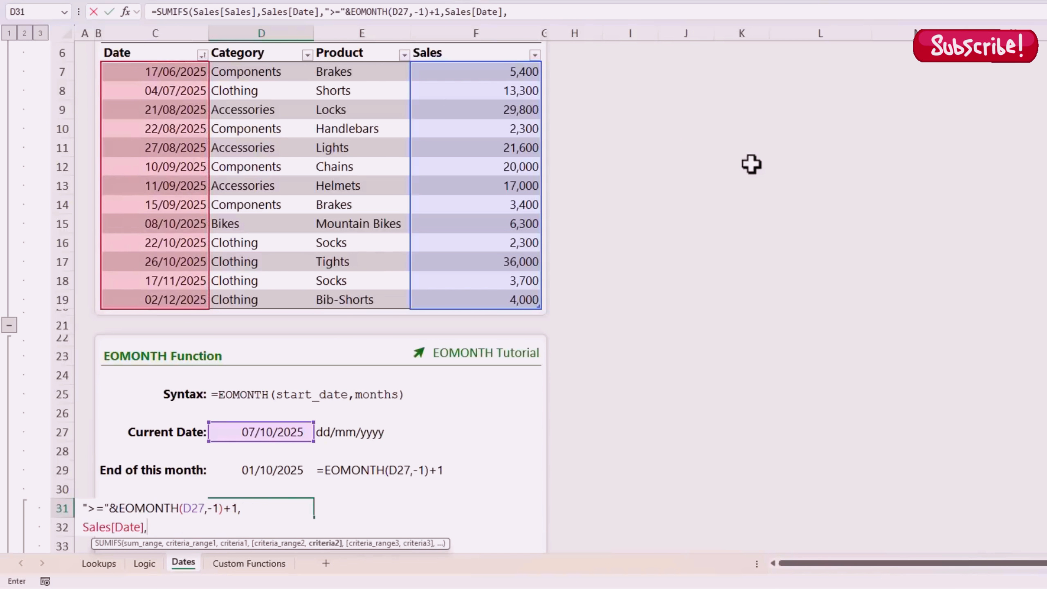
pyautogui.write('"<="&eom')
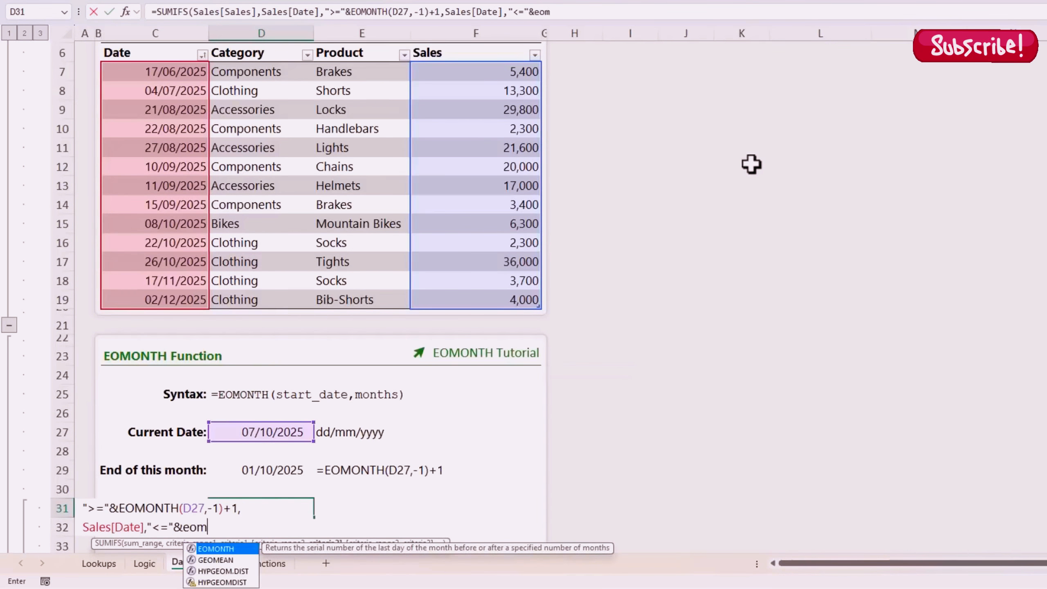
pyautogui.press('Tab')
pyautogui.click(307, 433)
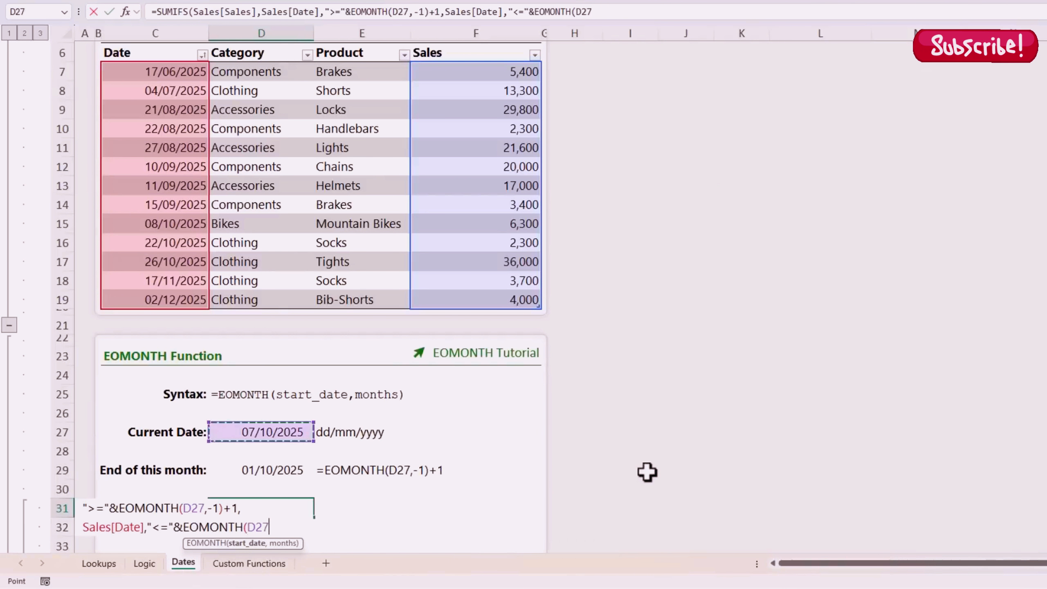
pyautogui.write(',')
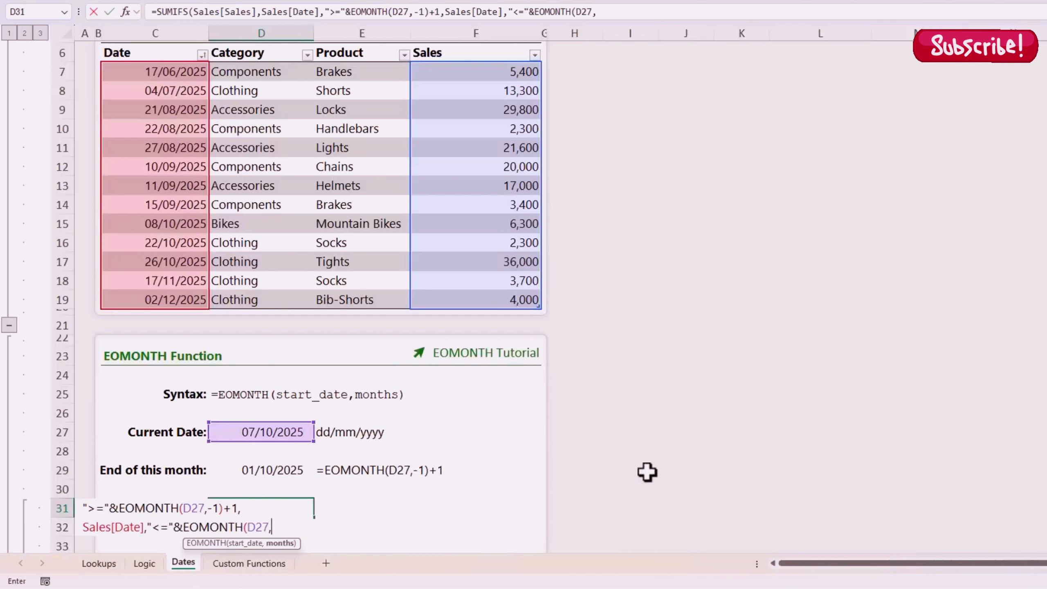
pyautogui.write('0)')
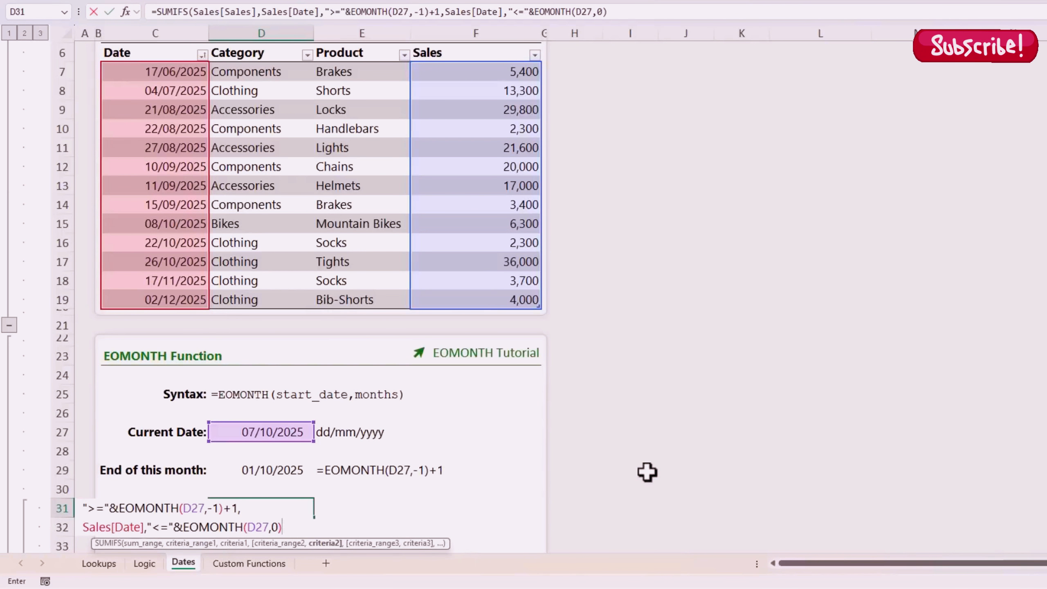
pyautogui.write(')')
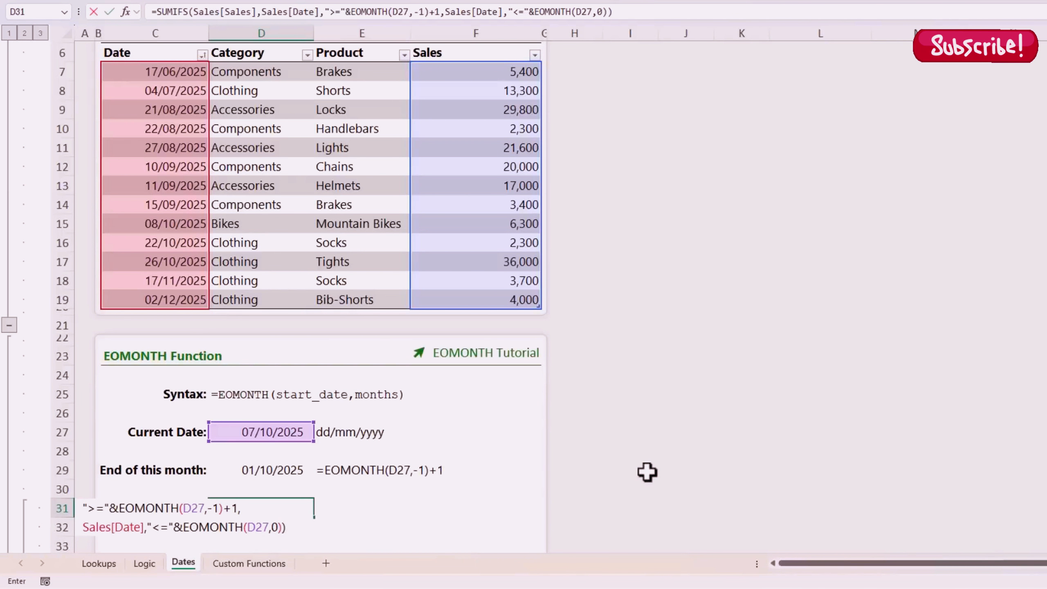
pyautogui.hotkey('ctrl', 'Return')
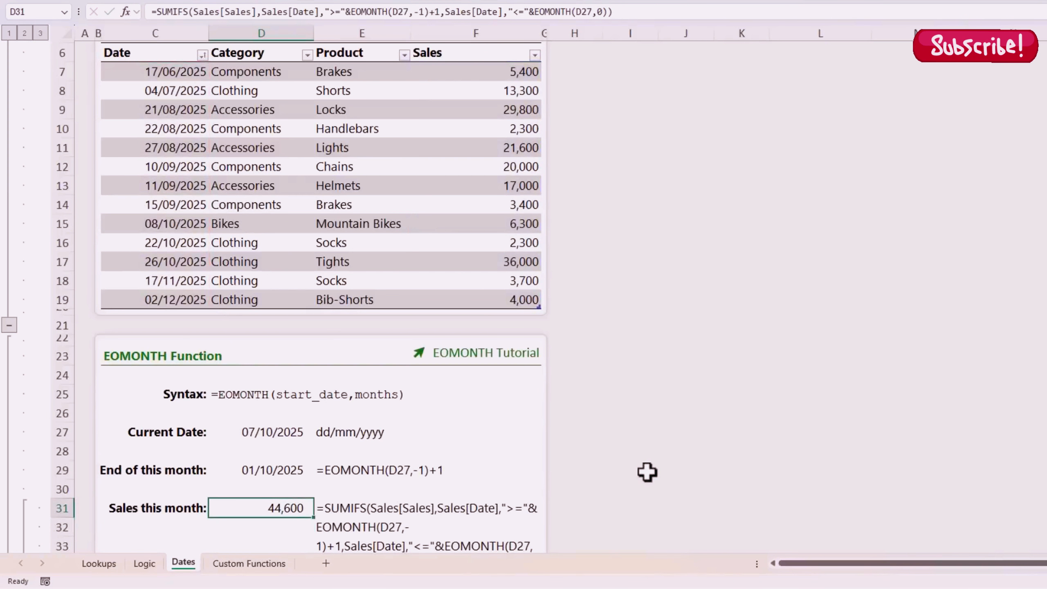
pyautogui.moveTo(497, 227); pyautogui.dragTo(496, 258)
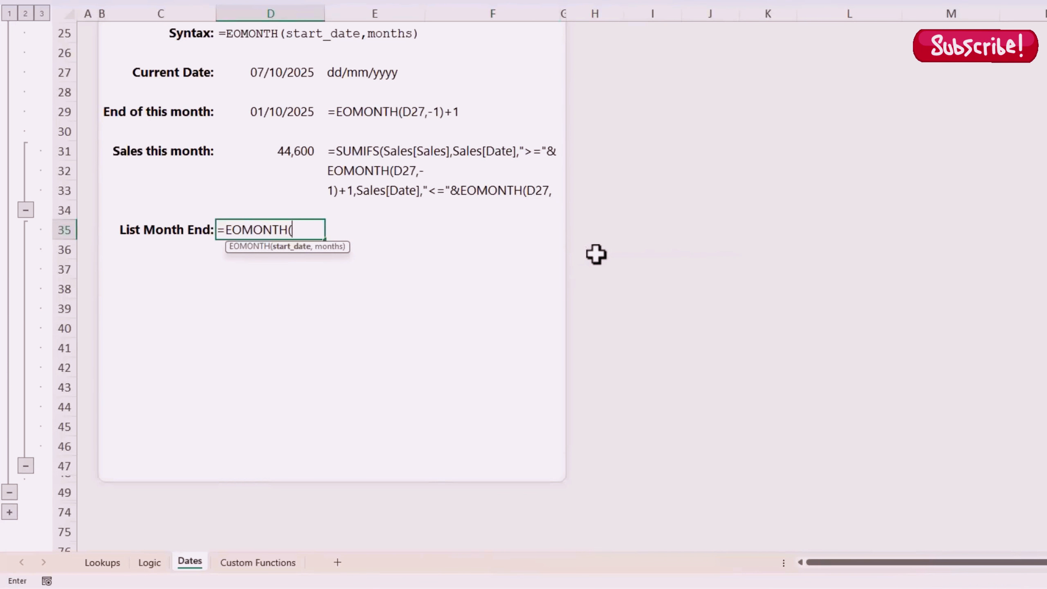
# Step: Enter =EOMONTH("12/2024",SEQUENCE(12)) in D35, spilling month-ends 31/01/2025 to 31/12/2025
pyautogui.write('"12/2024')
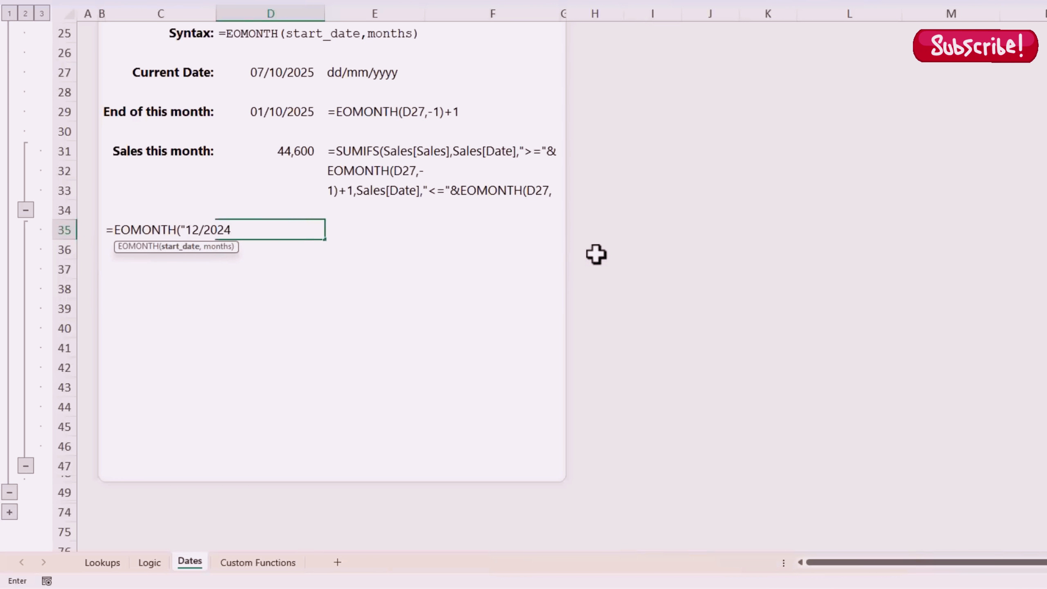
pyautogui.write('"')
pyautogui.write(',')
pyautogui.write('seq')
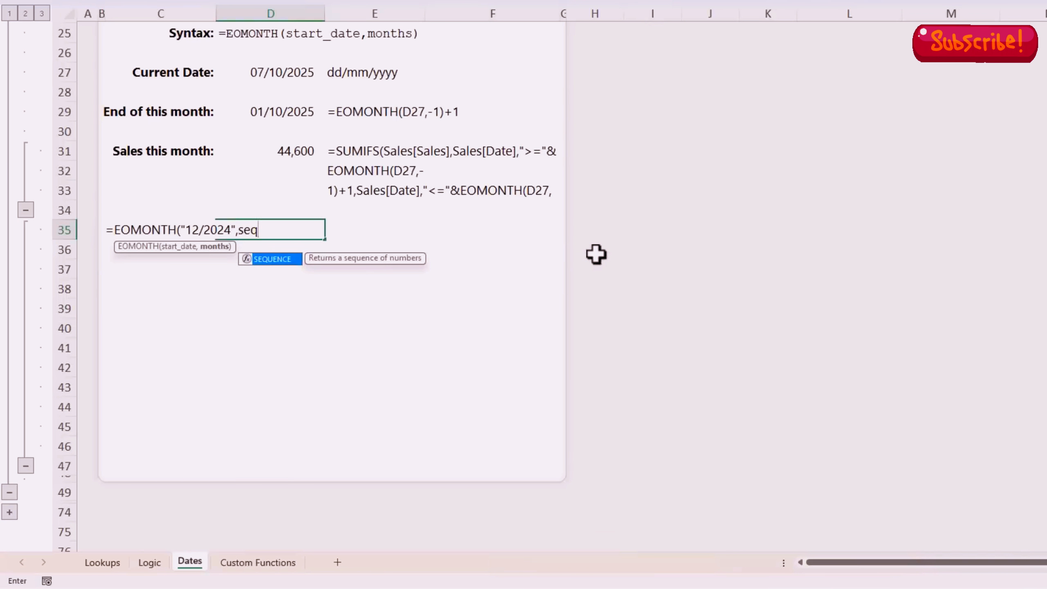
pyautogui.press('Tab')
pyautogui.write('12')
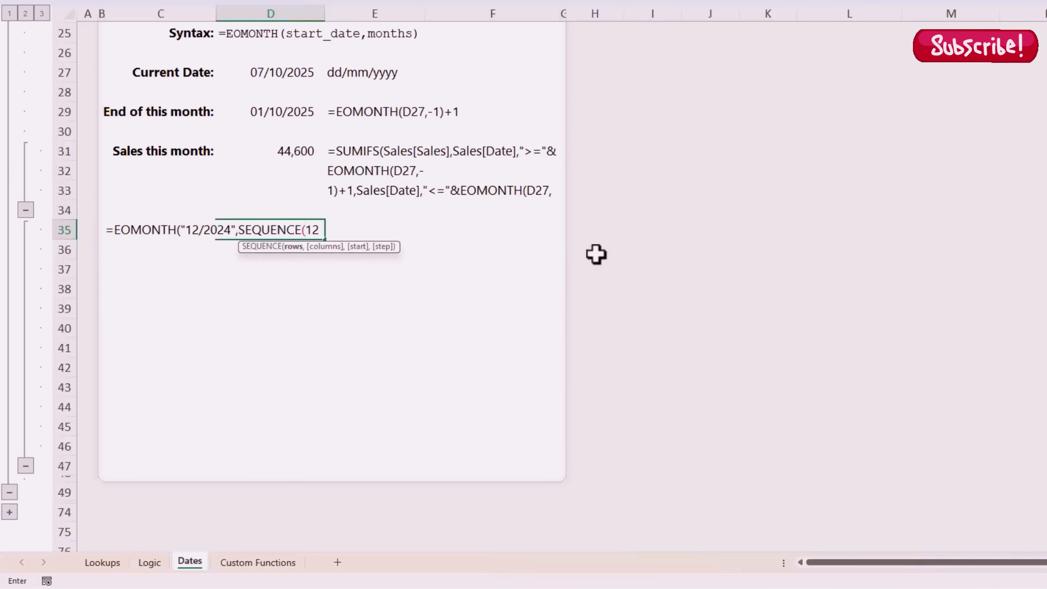
pyautogui.write(')')
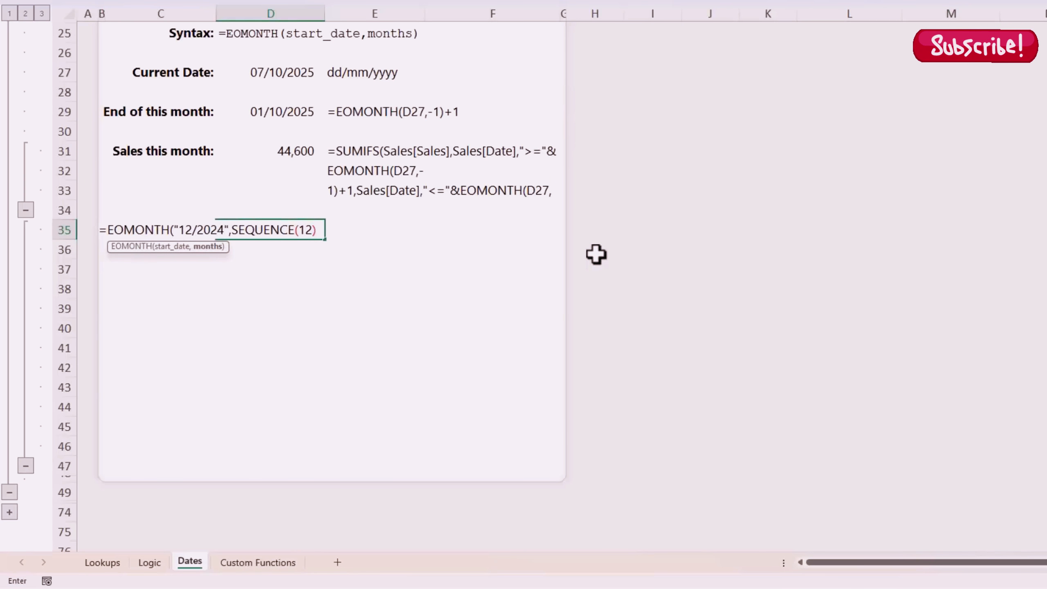
pyautogui.click(209, 247)
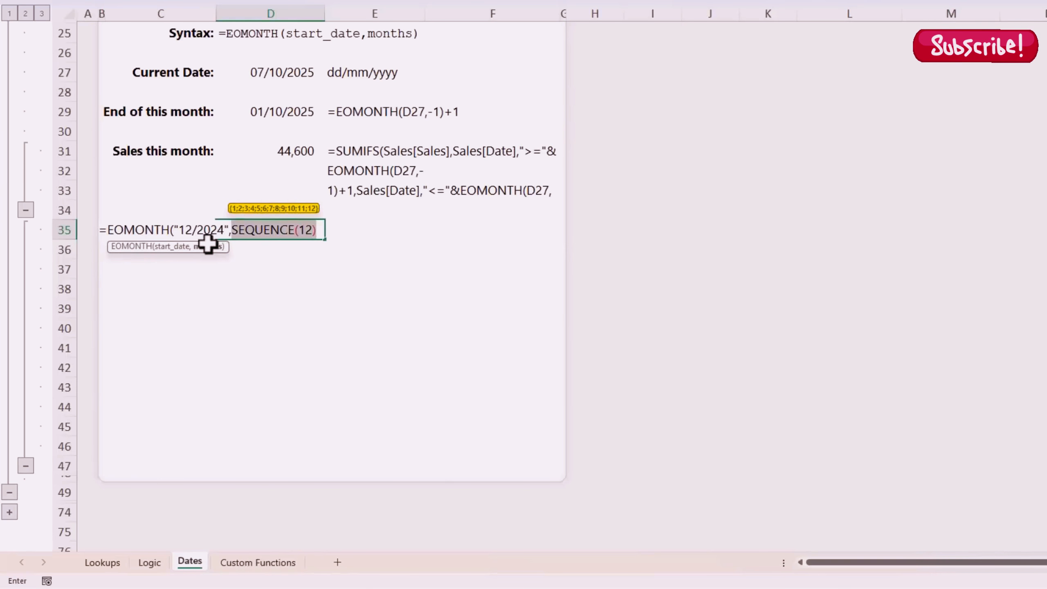
pyautogui.click(173, 247)
pyautogui.click(210, 246)
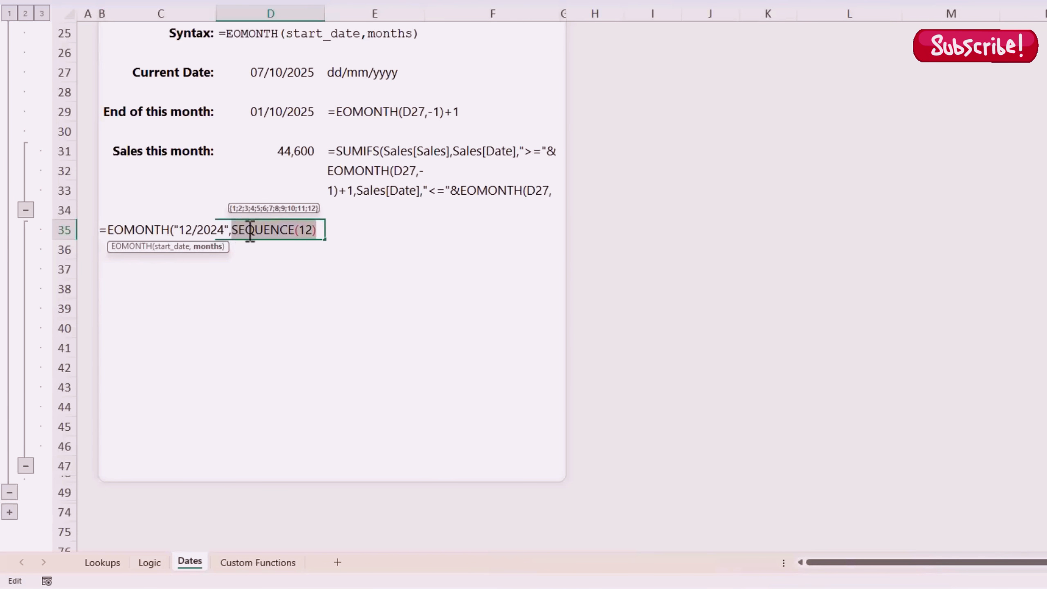
pyautogui.click(324, 229)
pyautogui.write(')')
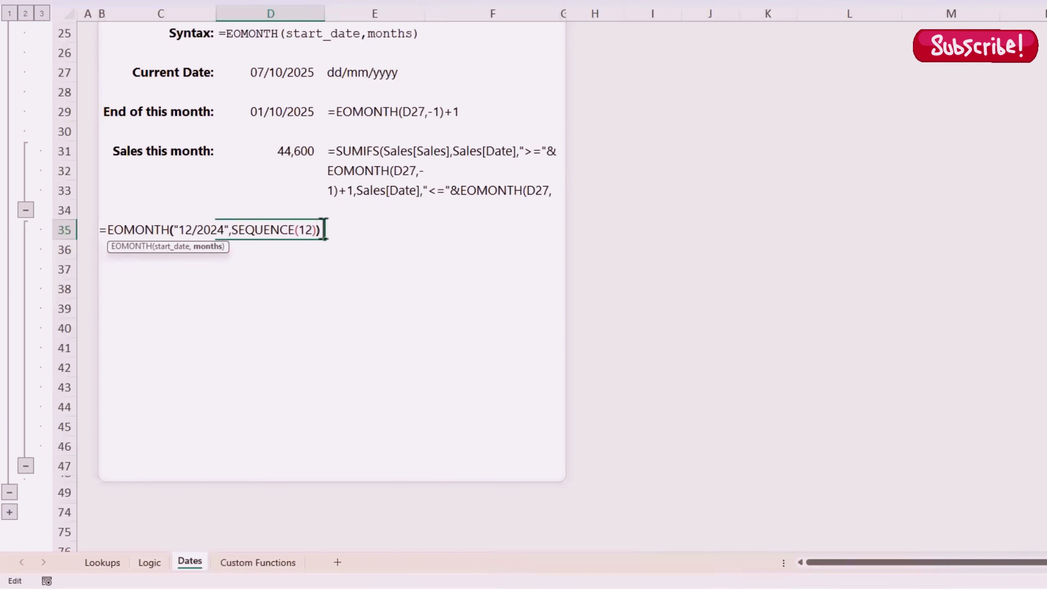
pyautogui.press('Return')
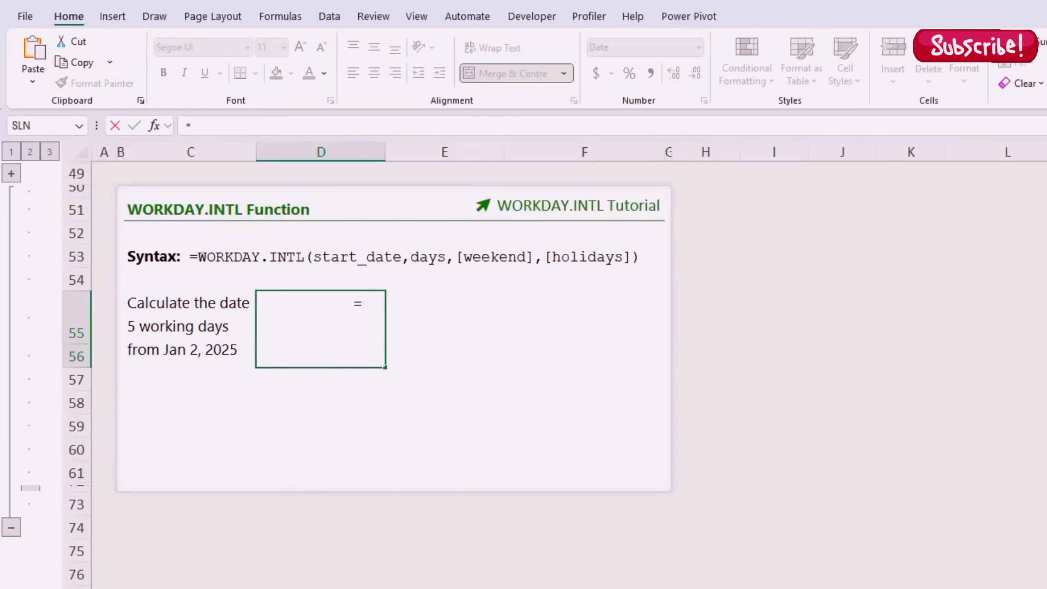
# Step: Start D55's WORKDAY.INTL with start date DATE(2025,1,2) and 5 working days
pyautogui.write('work')
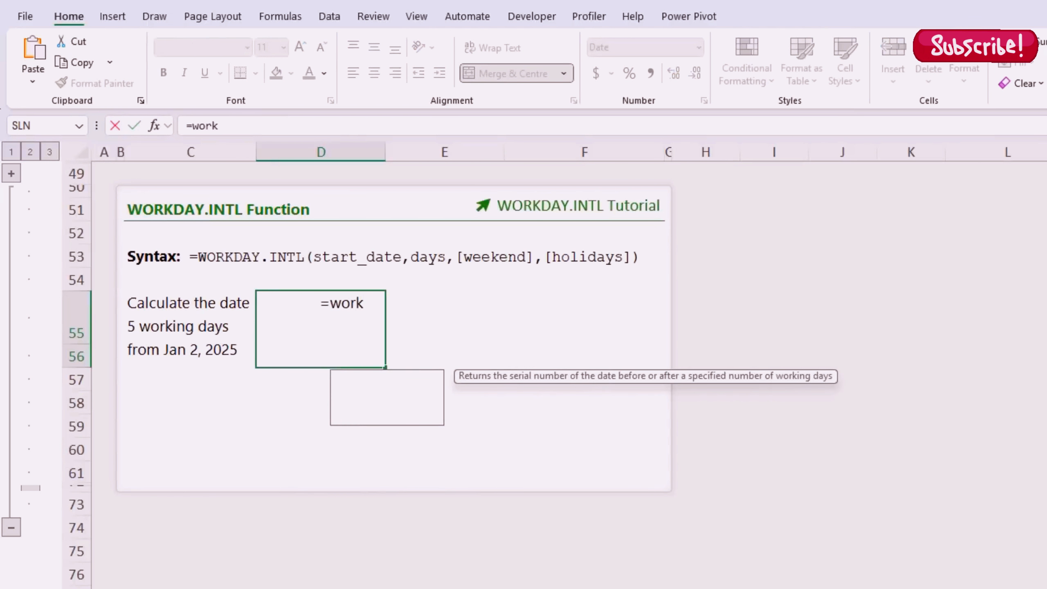
pyautogui.press('Down')
pyautogui.press('Tab')
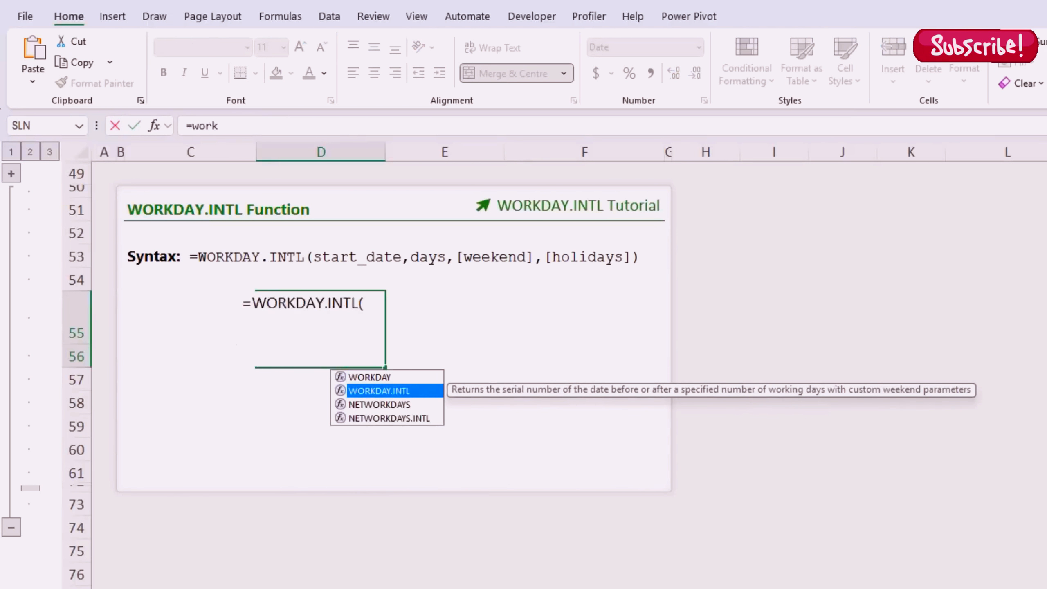
pyautogui.write('d')
pyautogui.press('Tab')
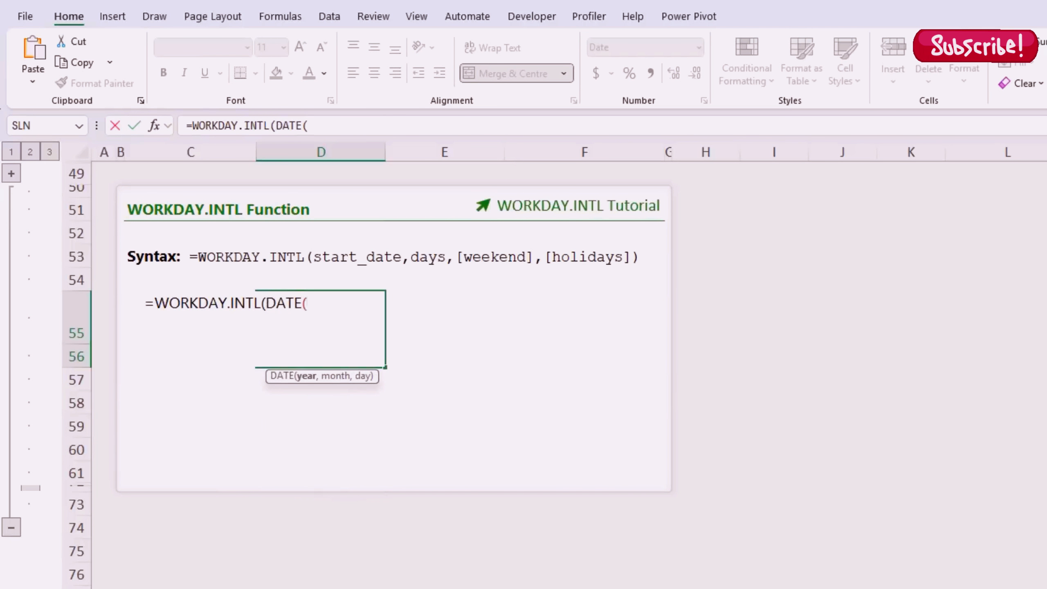
pyautogui.write('2025,')
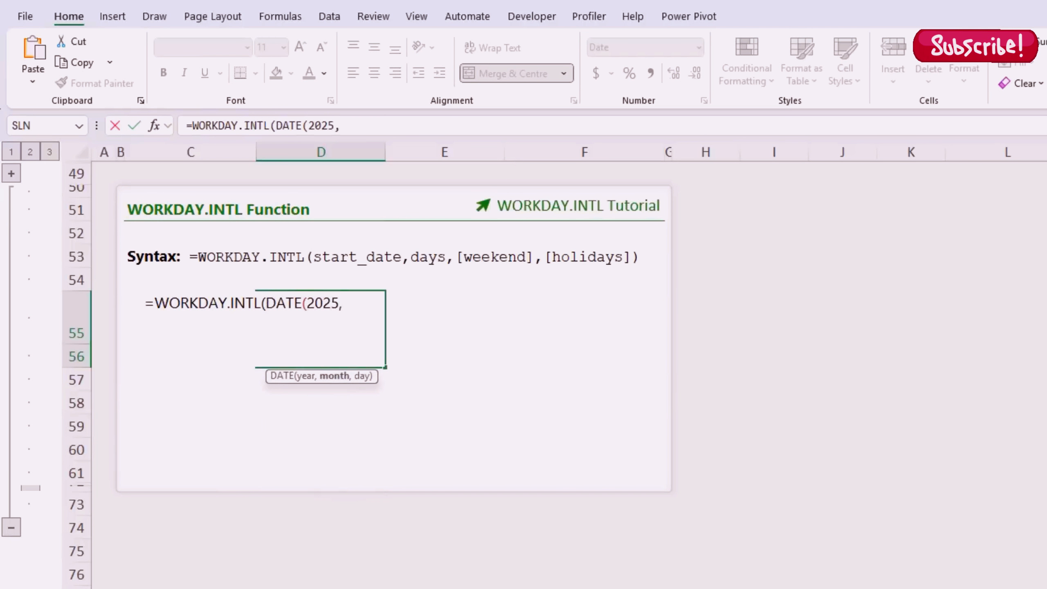
pyautogui.write('1,2),')
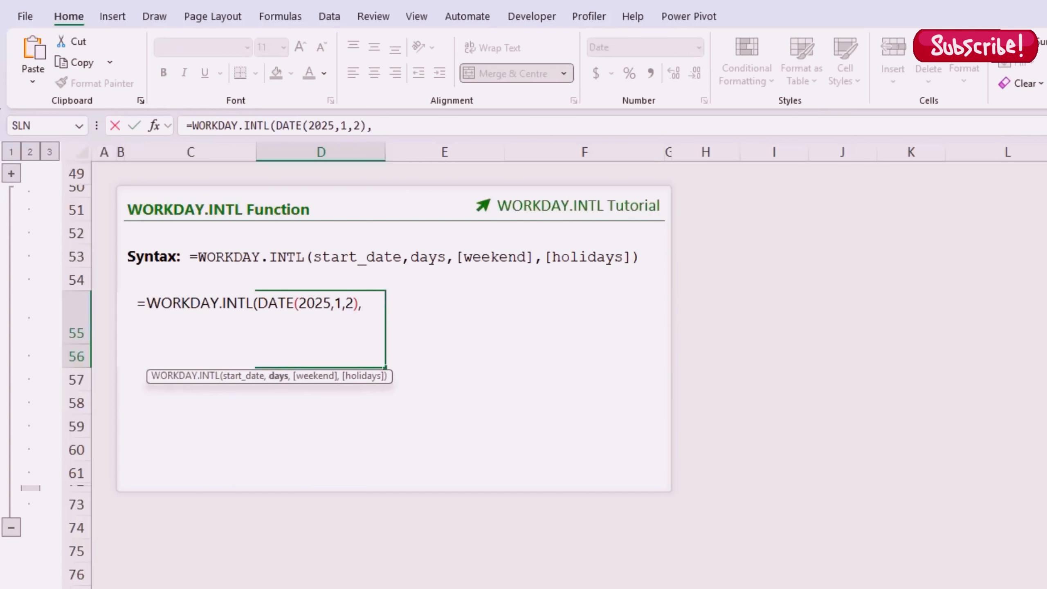
pyautogui.write('5,')
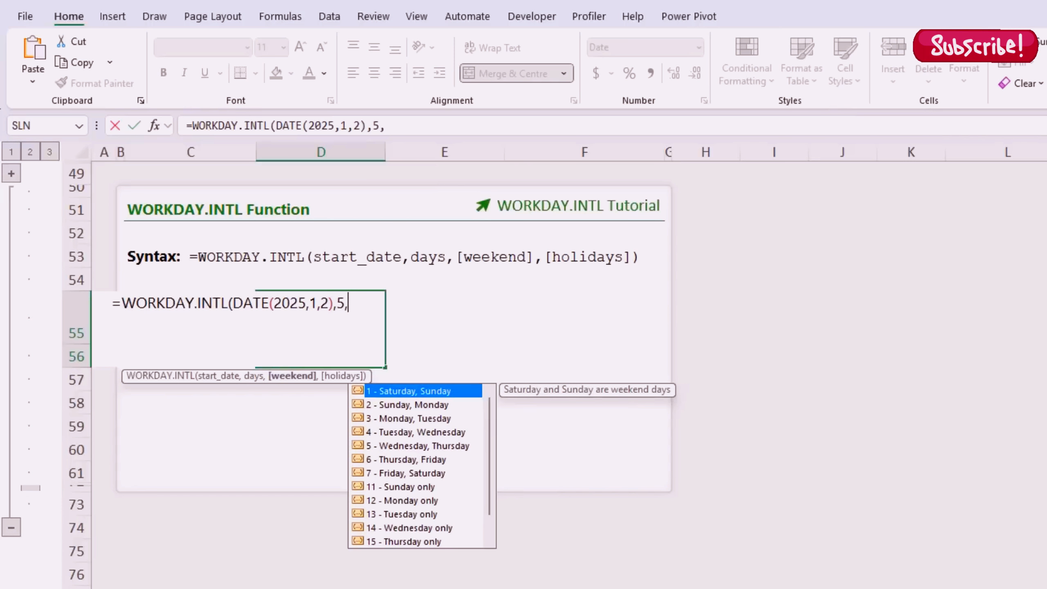
# Step: Add weekend pattern 1 and holiday DATE(2025,1,6), returning 10/01/2025
pyautogui.press('Down')
pyautogui.press('Down')
pyautogui.press('Down')
pyautogui.press('Down')
pyautogui.press('Down')
pyautogui.press('Down')
pyautogui.press('Down')
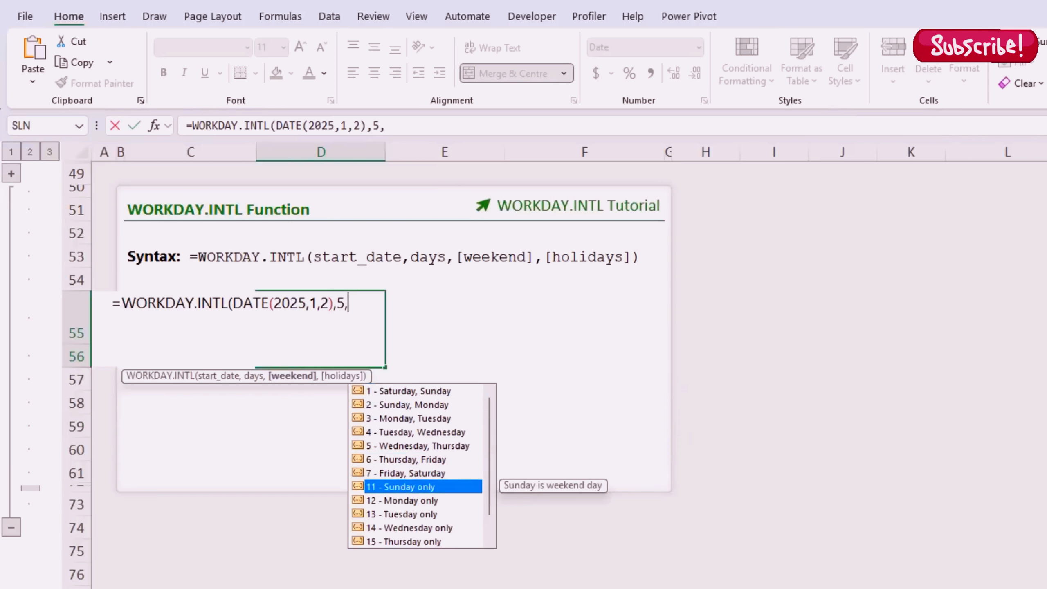
pyautogui.press('Down')
pyautogui.press('Up')
pyautogui.press('Up')
pyautogui.press('Up')
pyautogui.press('Up')
pyautogui.press('Up')
pyautogui.press('Up')
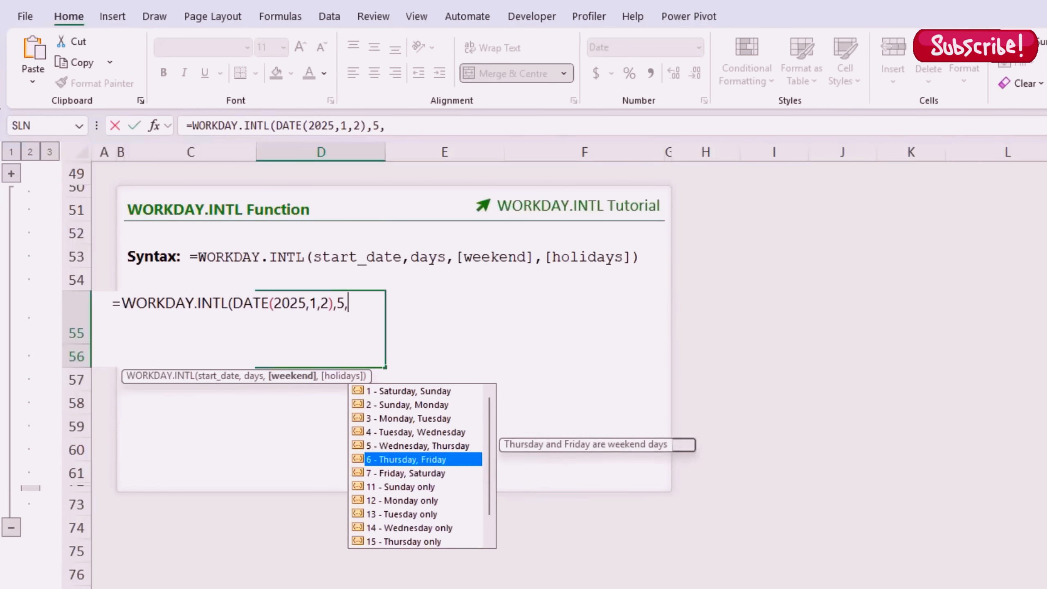
pyautogui.press('Up')
pyautogui.press('Up')
pyautogui.write('1')
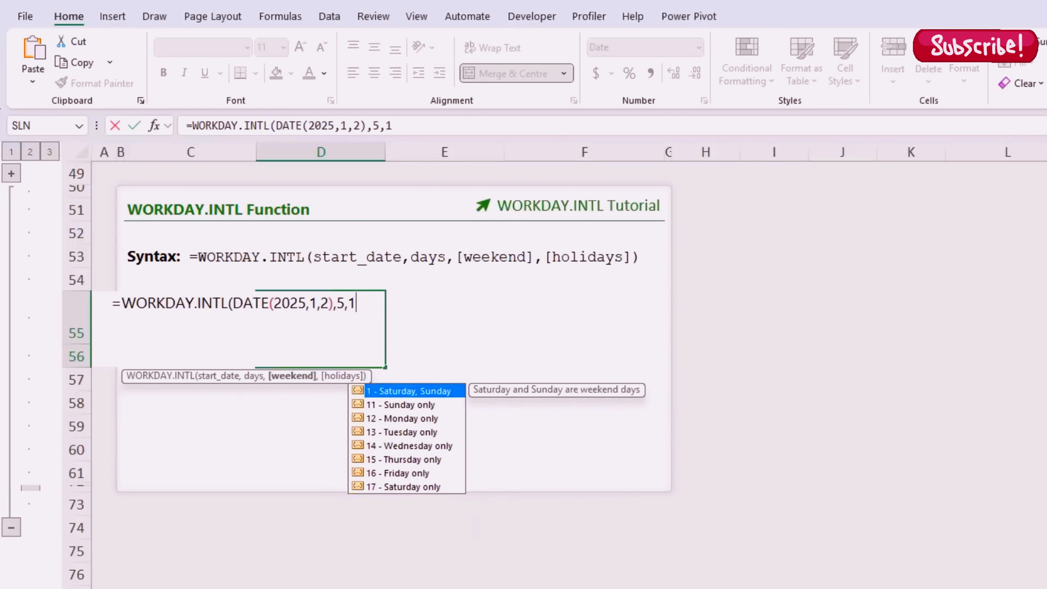
pyautogui.write(',')
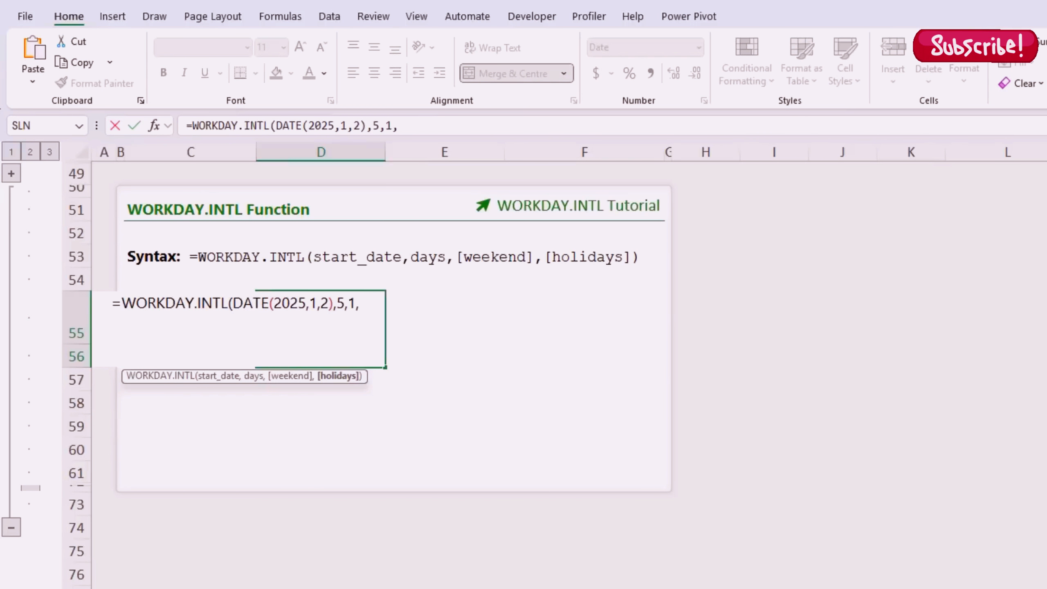
pyautogui.write('date')
pyautogui.press('Tab')
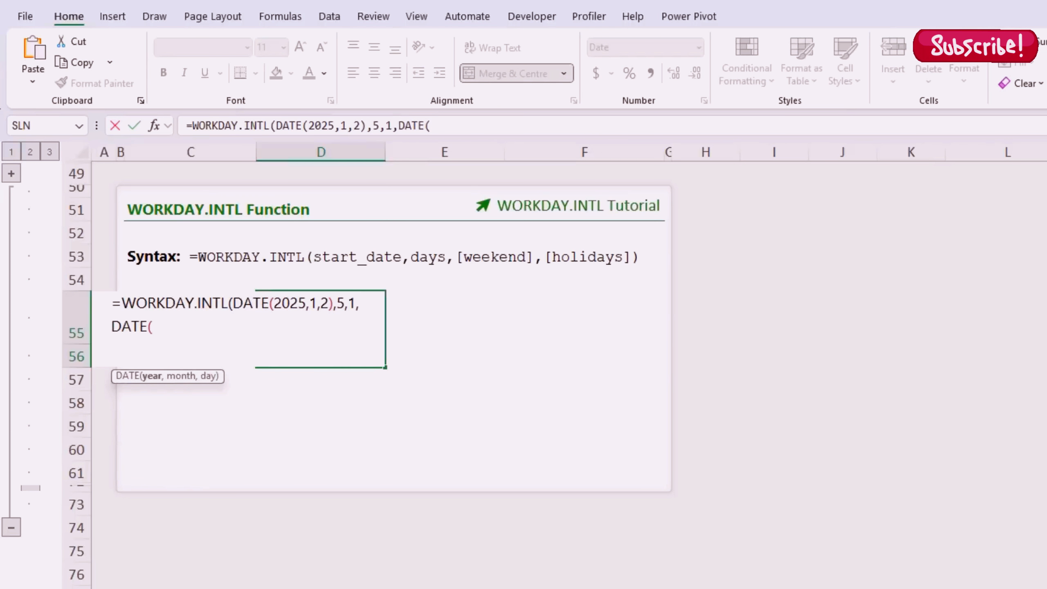
pyautogui.write('2025,1,6)')
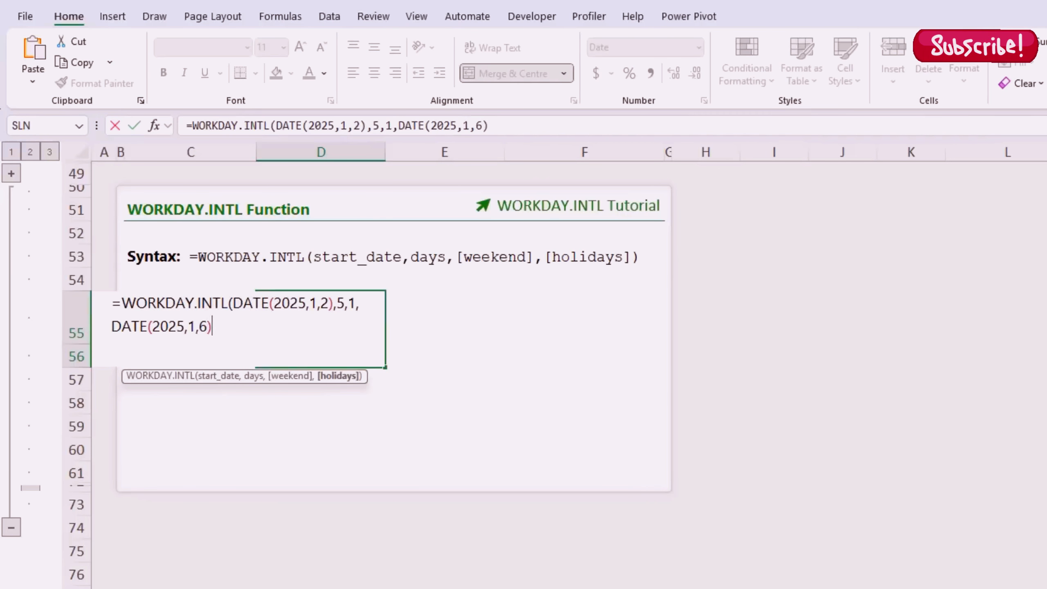
pyautogui.write(')')
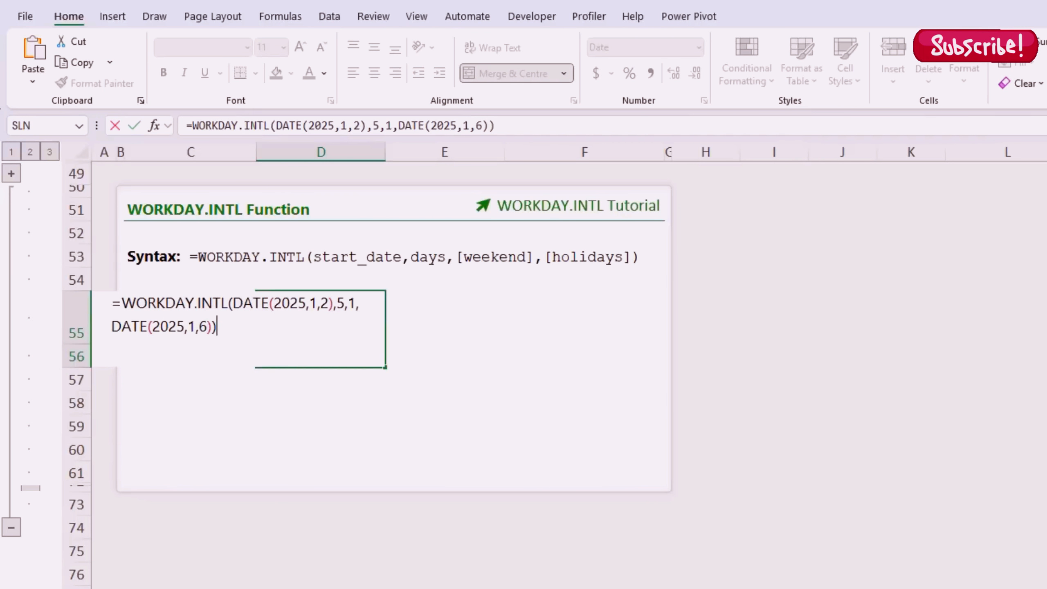
pyautogui.press('Return')
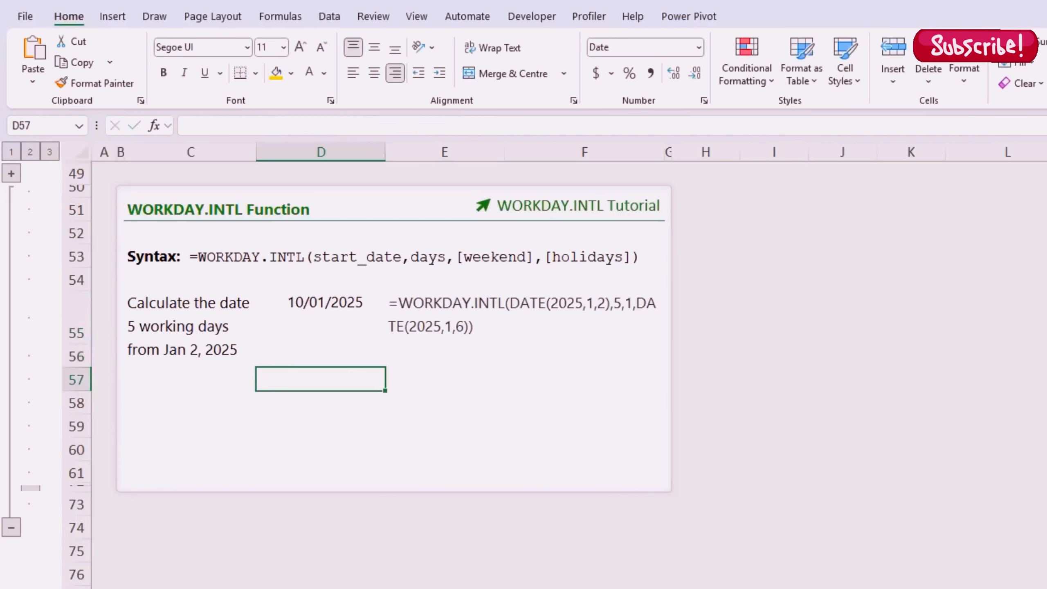
# Step: Review D55's formula, then expand the grouped rows 62–71 showing the next example
pyautogui.click(321, 329)
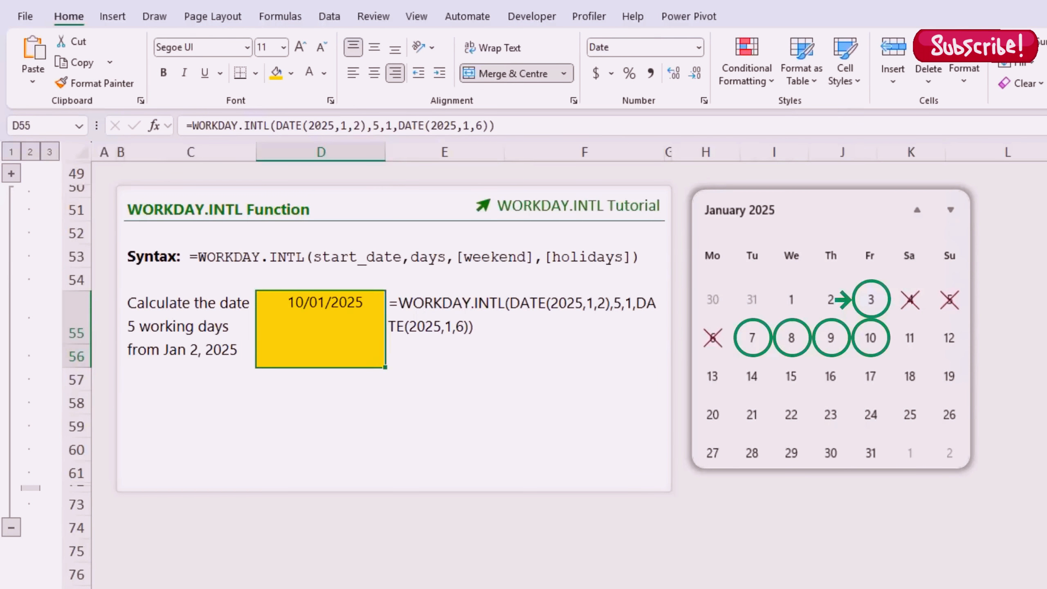
pyautogui.click(321, 484)
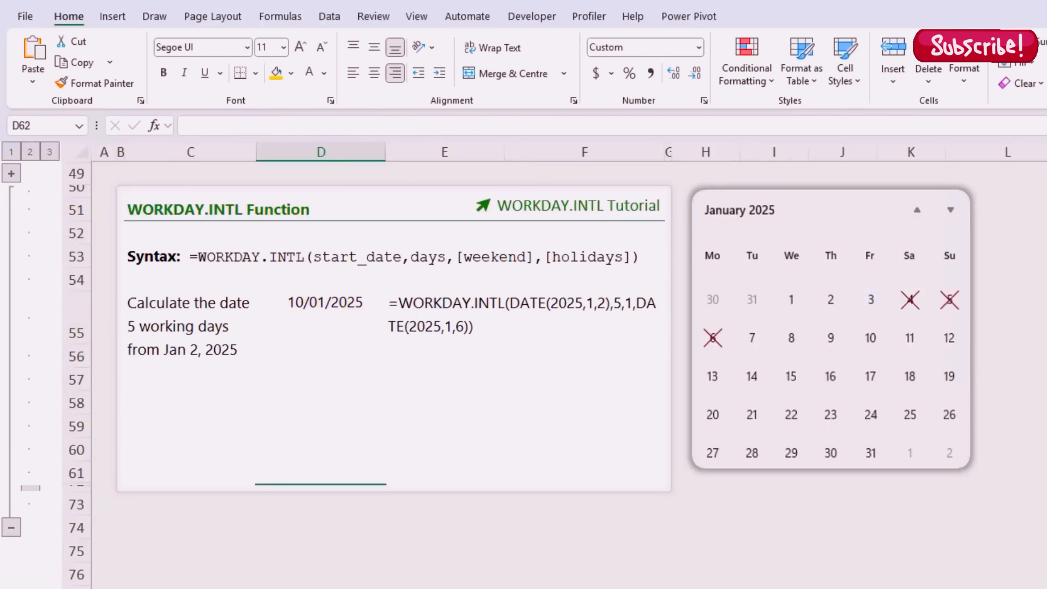
pyautogui.click(31, 488)
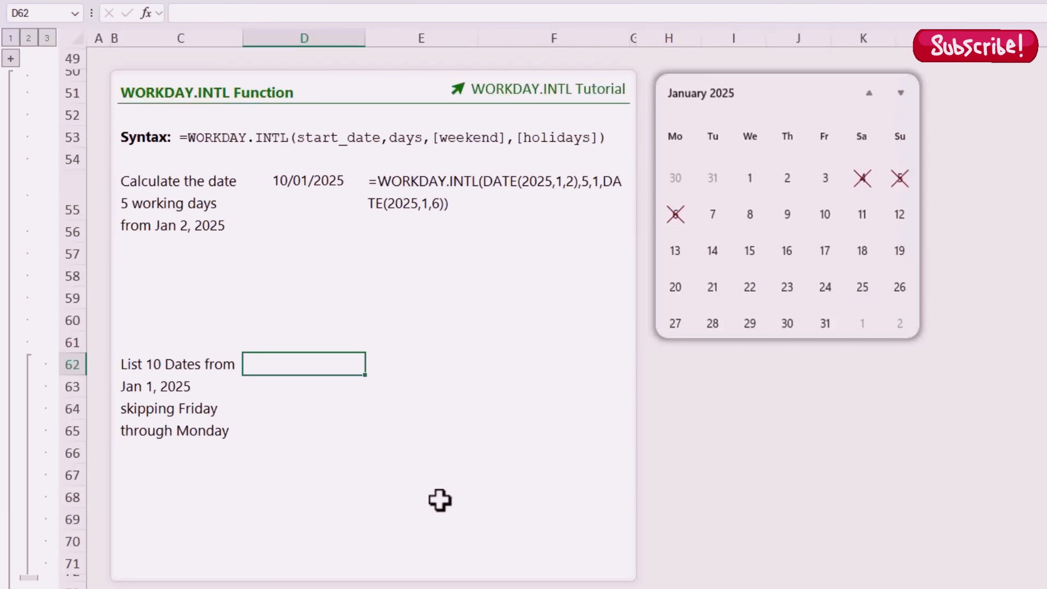
# Step: Begin D62's WORKDAY.INTL with start DATE(2025,1,1) and SEQUENCE(10) days
pyautogui.write('=work')
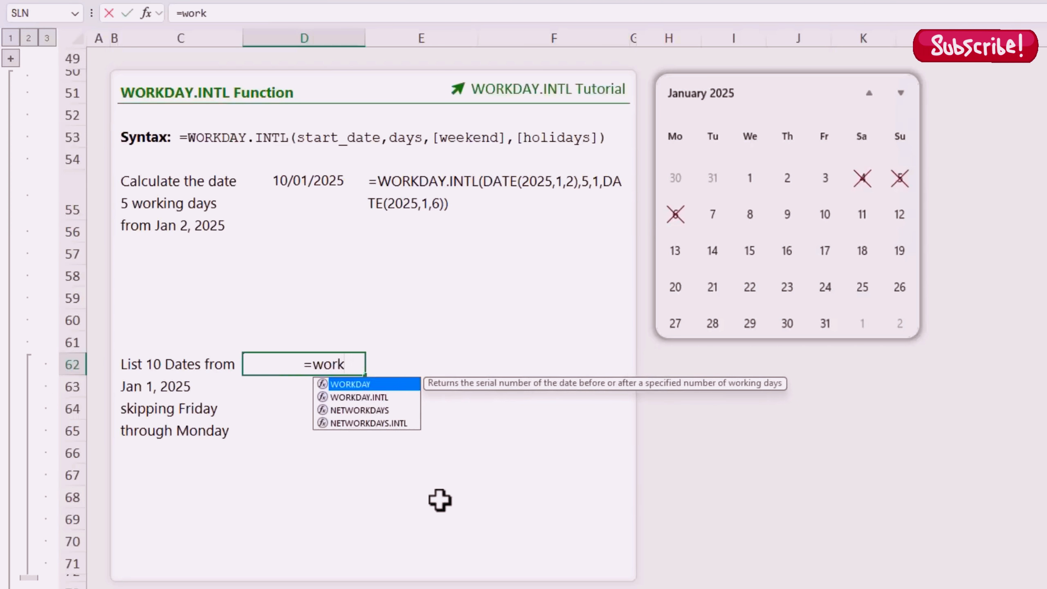
pyautogui.press('Down')
pyautogui.press('Tab')
pyautogui.write('da')
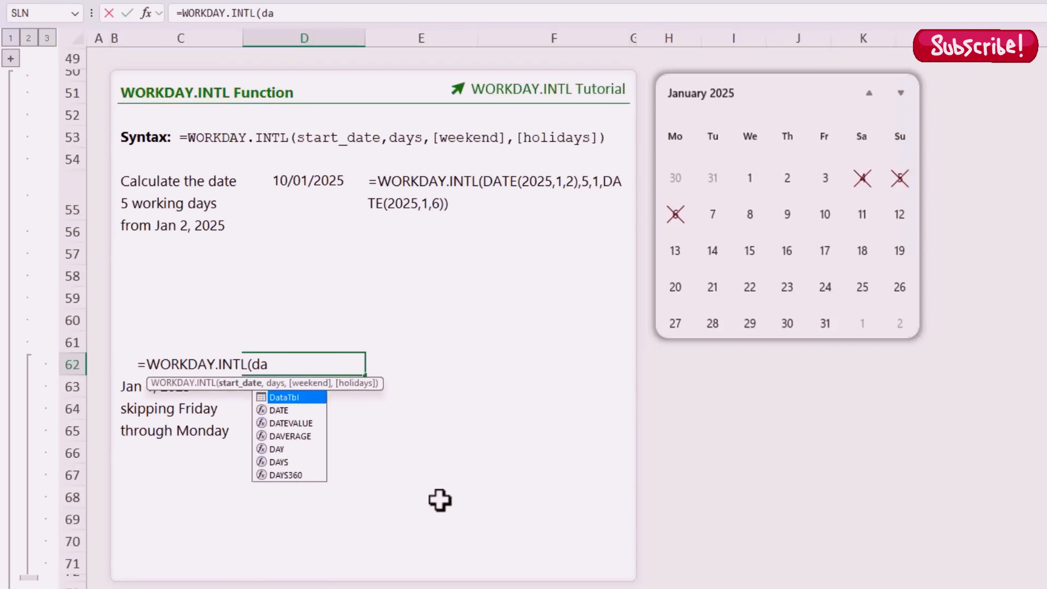
pyautogui.press('Tab')
pyautogui.write('2025')
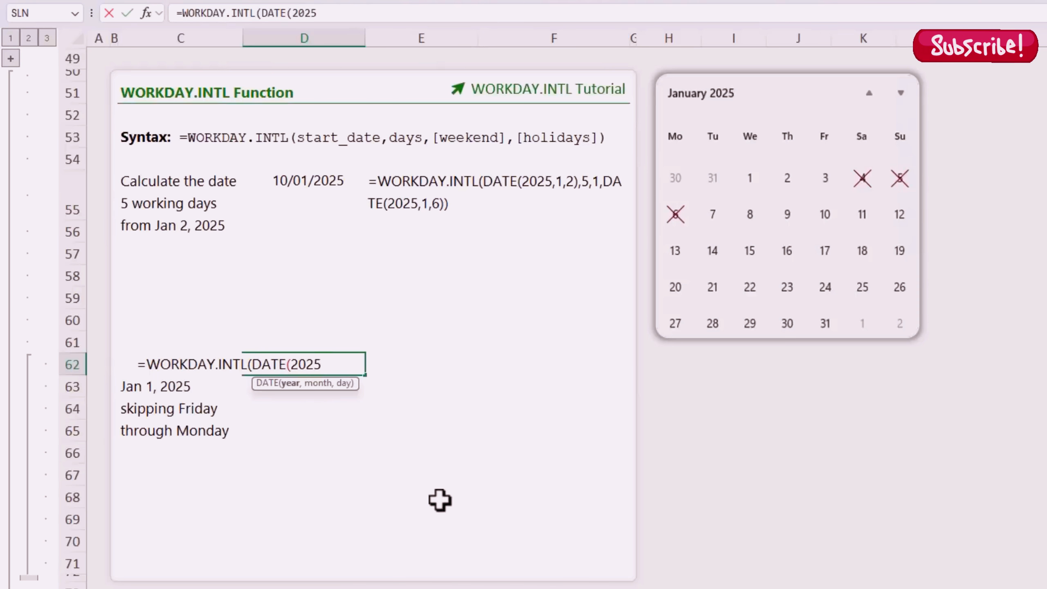
pyautogui.write(',1,1')
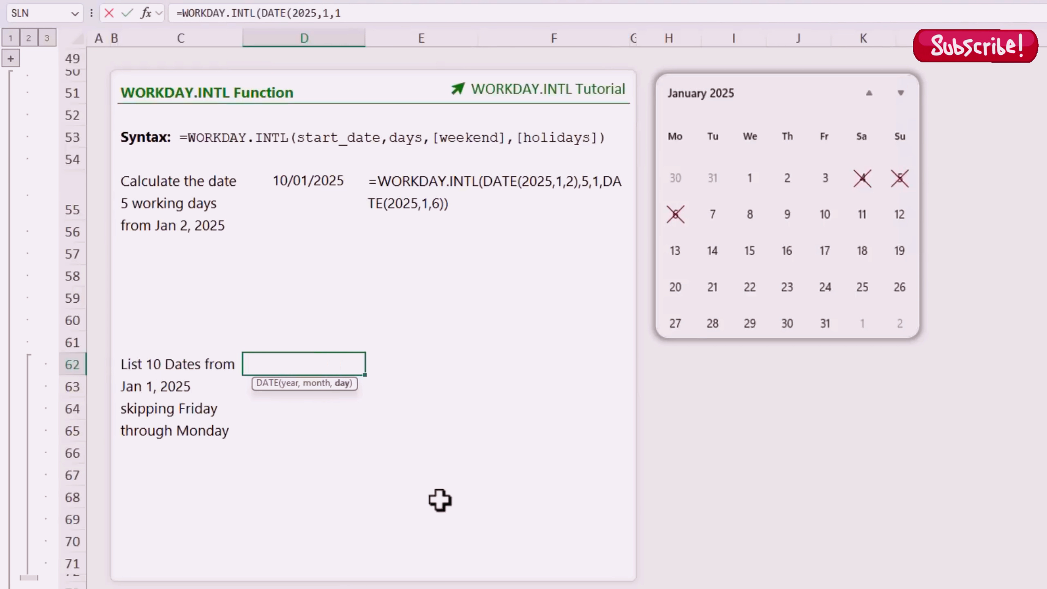
pyautogui.write('),')
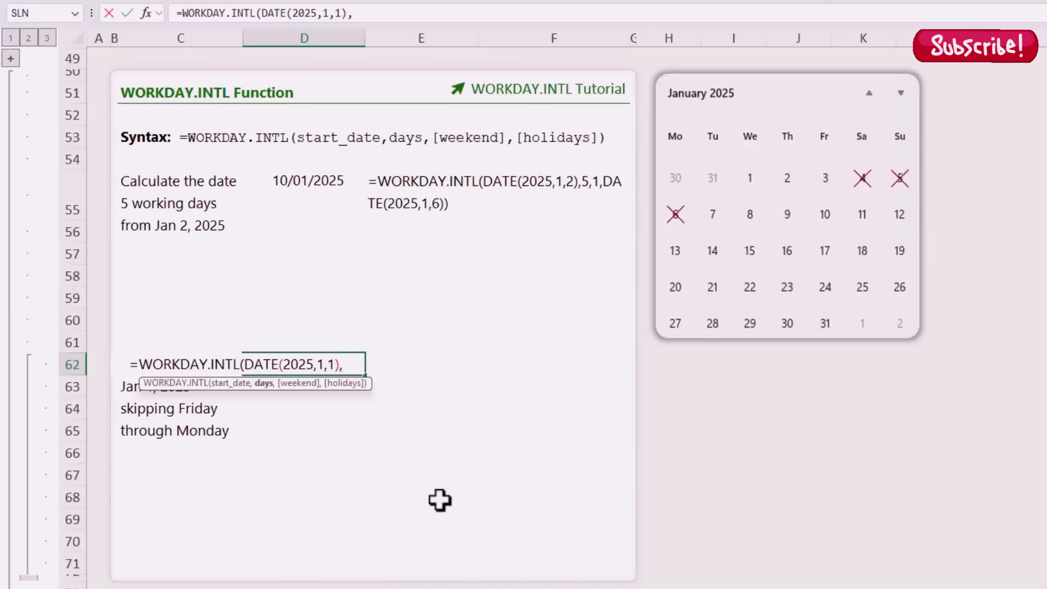
pyautogui.write('seq')
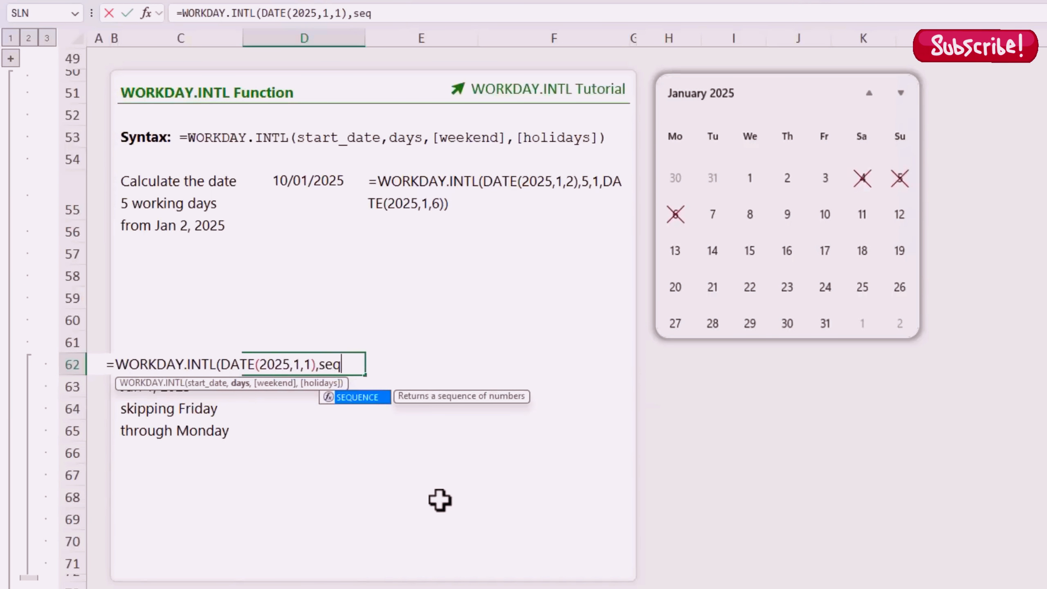
pyautogui.press('Tab')
pyautogui.write('10),')
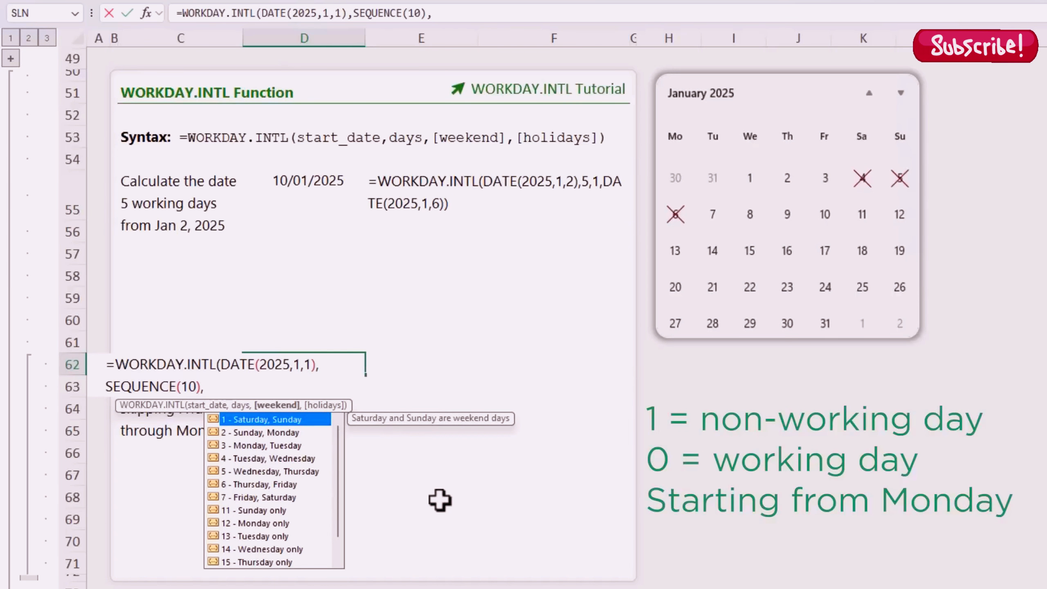
# Step: Add the "1000111" weekend mask, spilling ten dates skipping Friday–Monday from Thu 2 Jan 25
pyautogui.write('"')
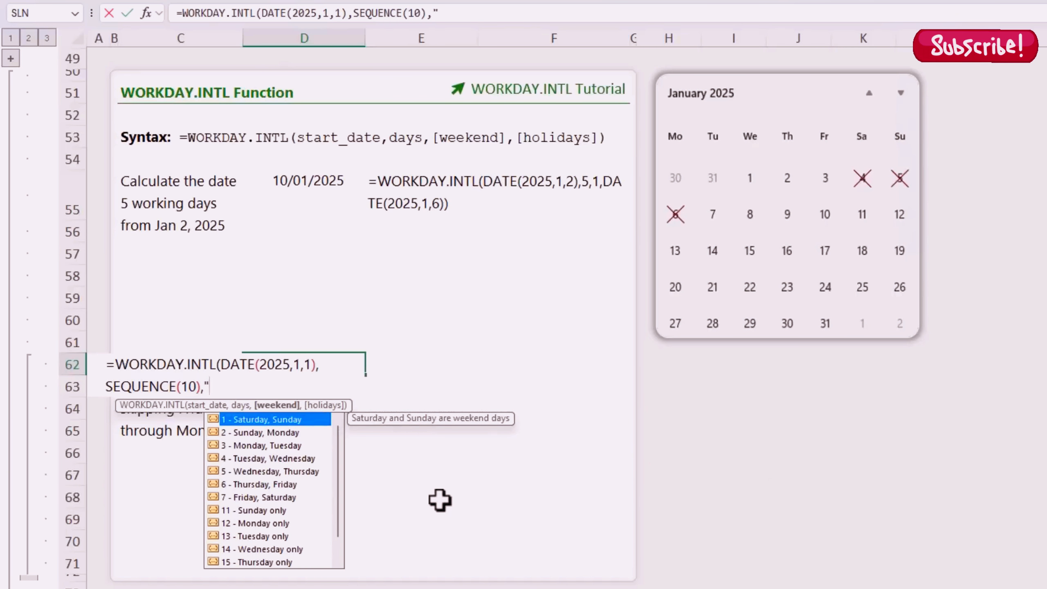
pyautogui.write('100011')
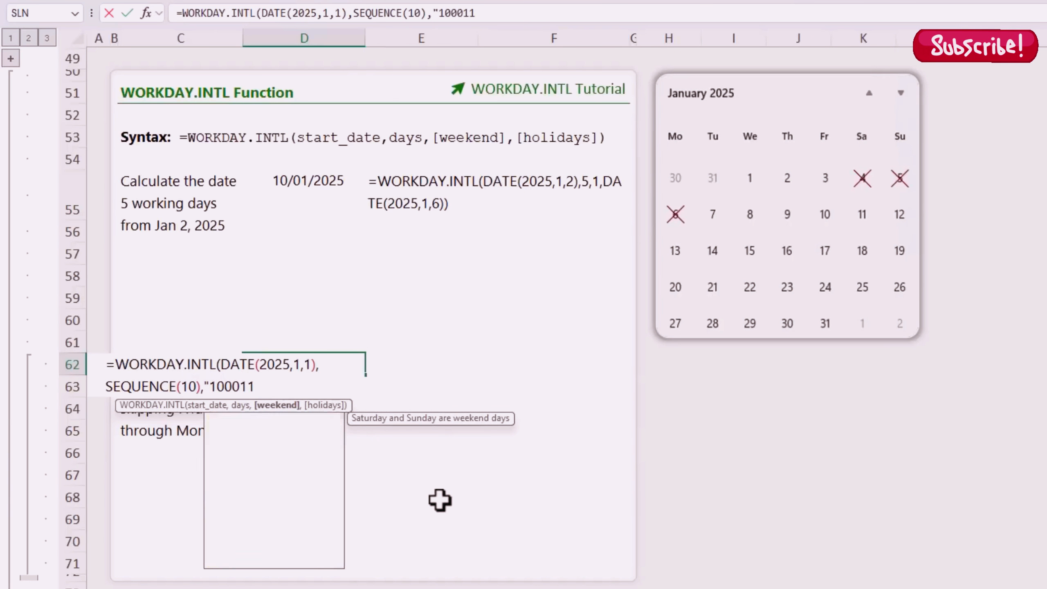
pyautogui.write('1"')
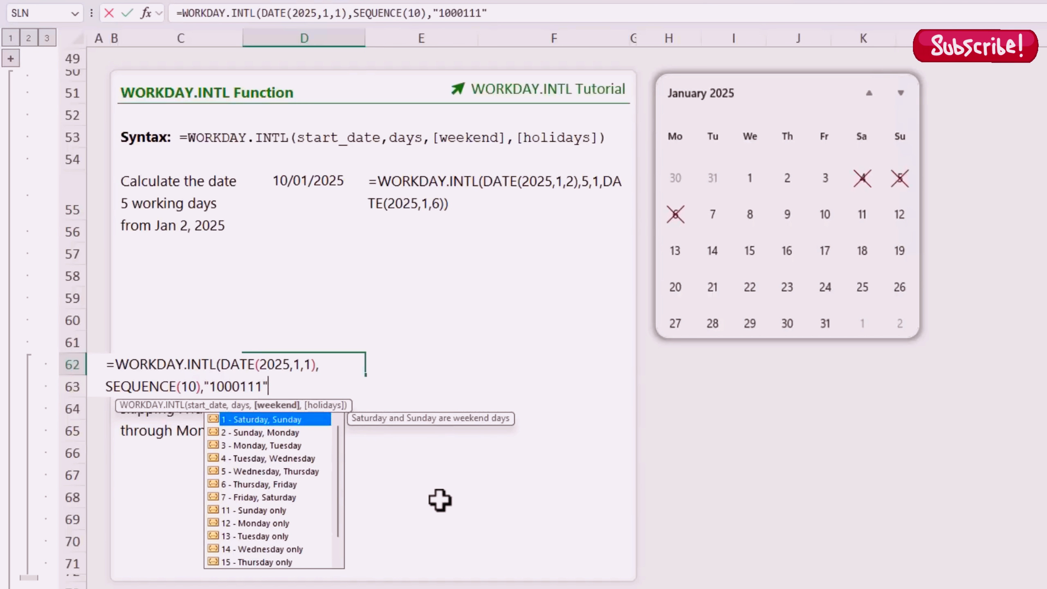
pyautogui.press('Escape')
pyautogui.write(')')
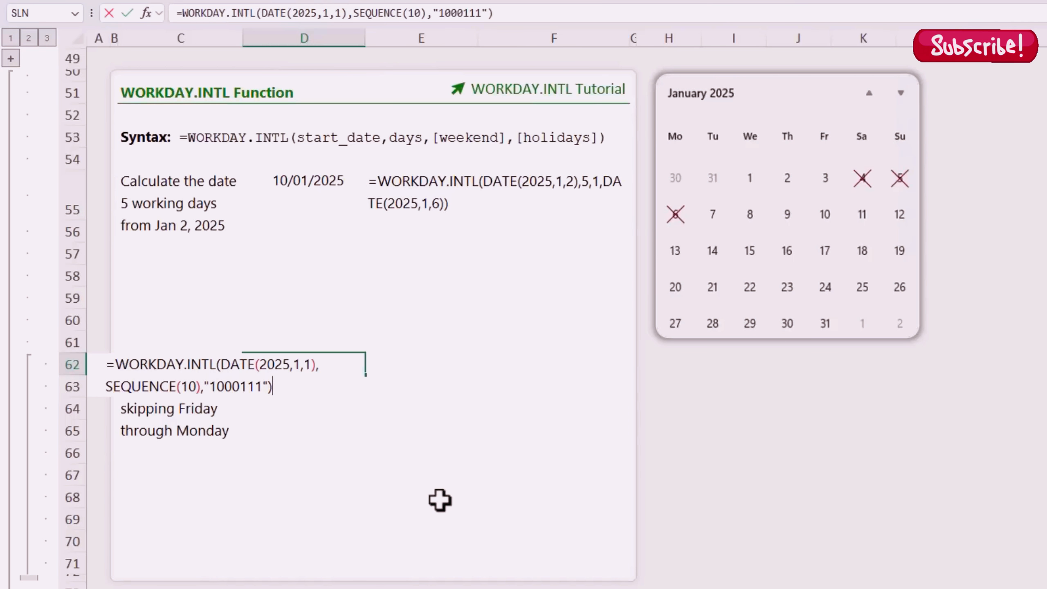
pyautogui.press('Return')
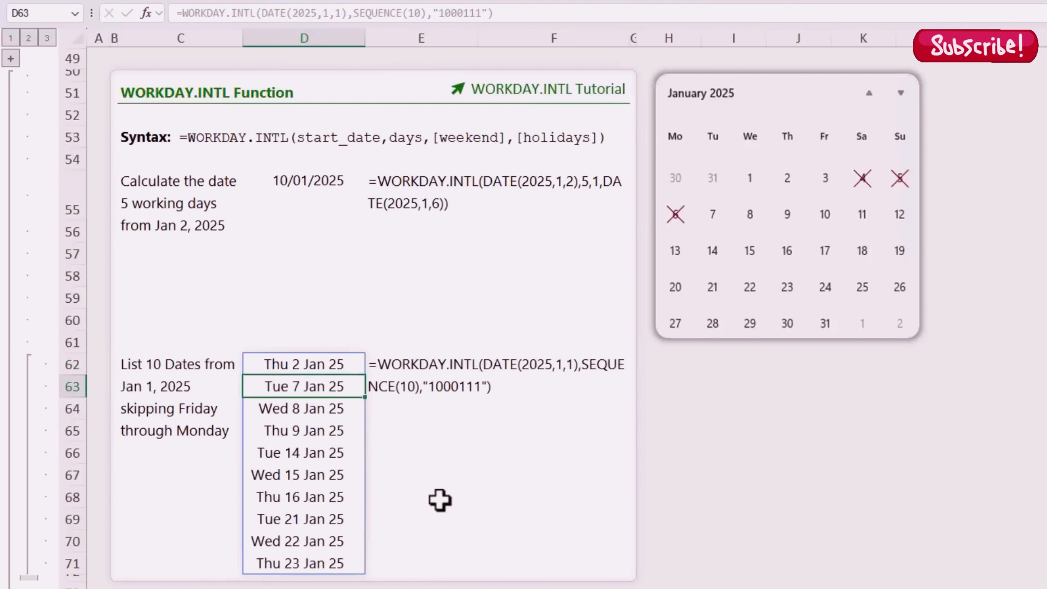
pyautogui.press('Up')
pyautogui.press('F2')
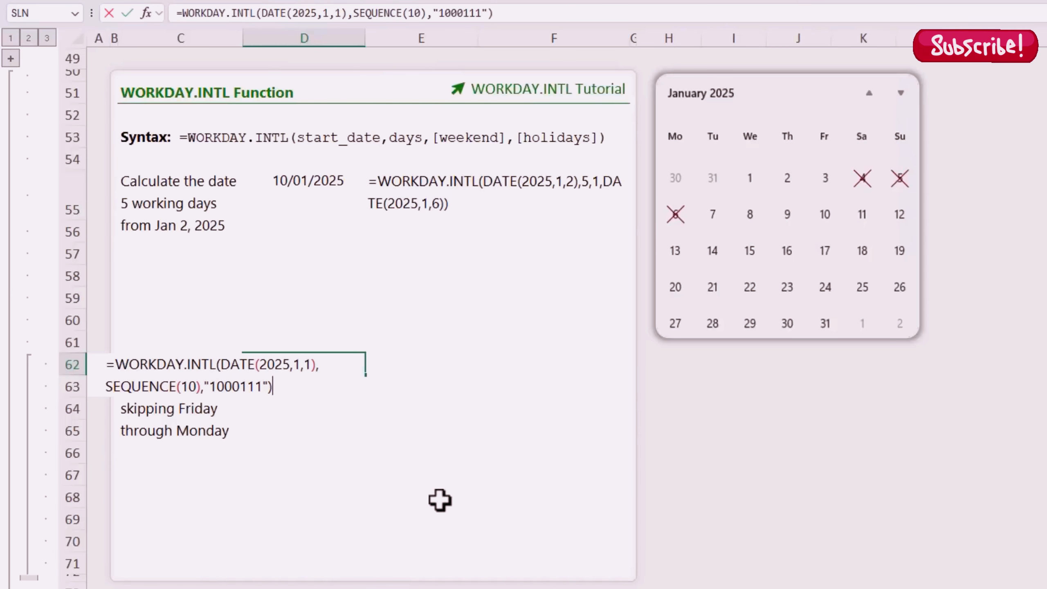
pyautogui.press('Return')
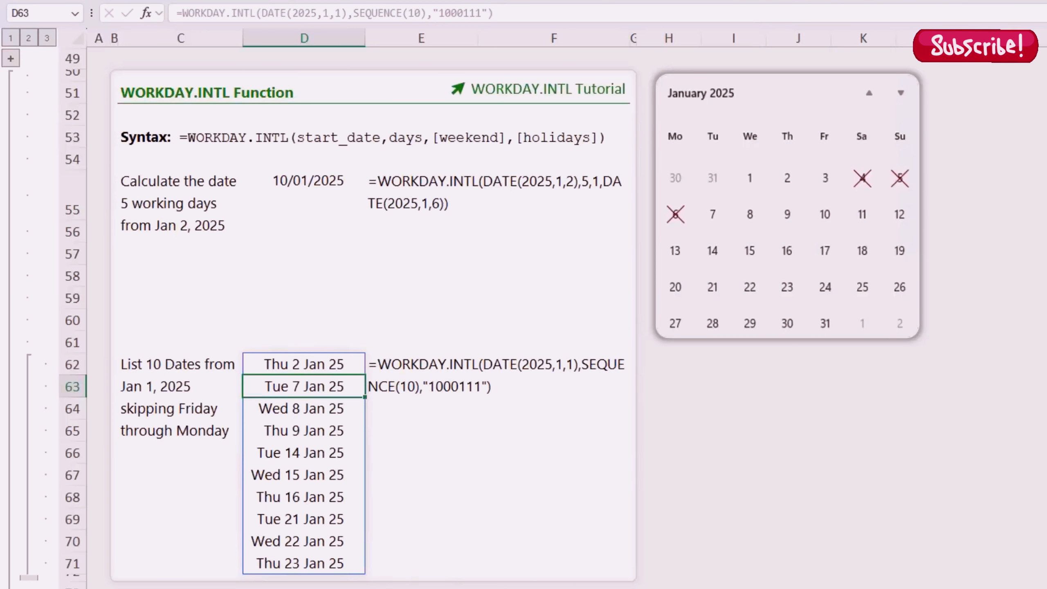
pyautogui.press('Up')
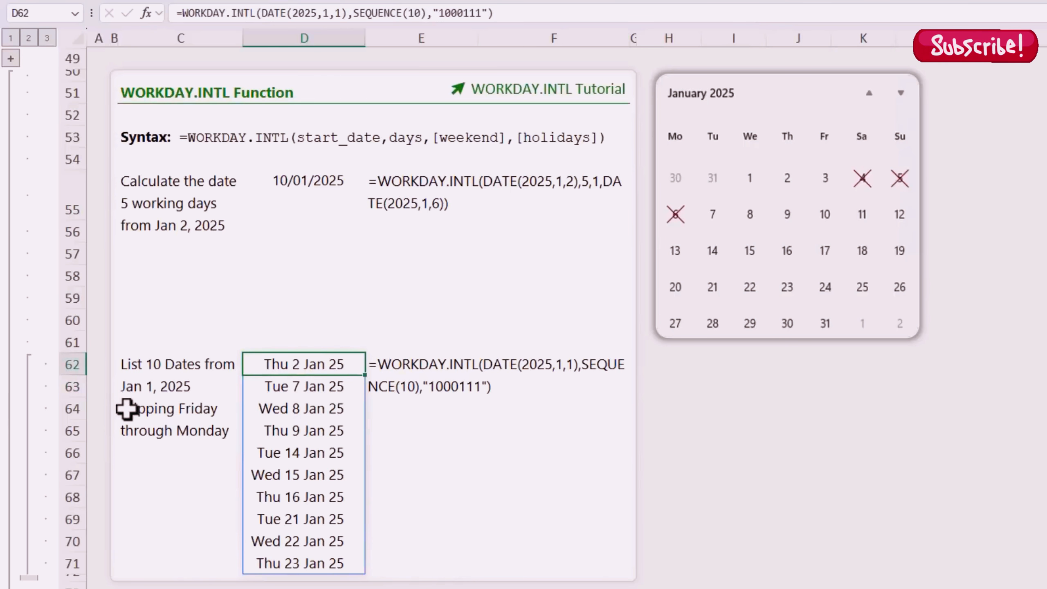
pyautogui.press('F2')
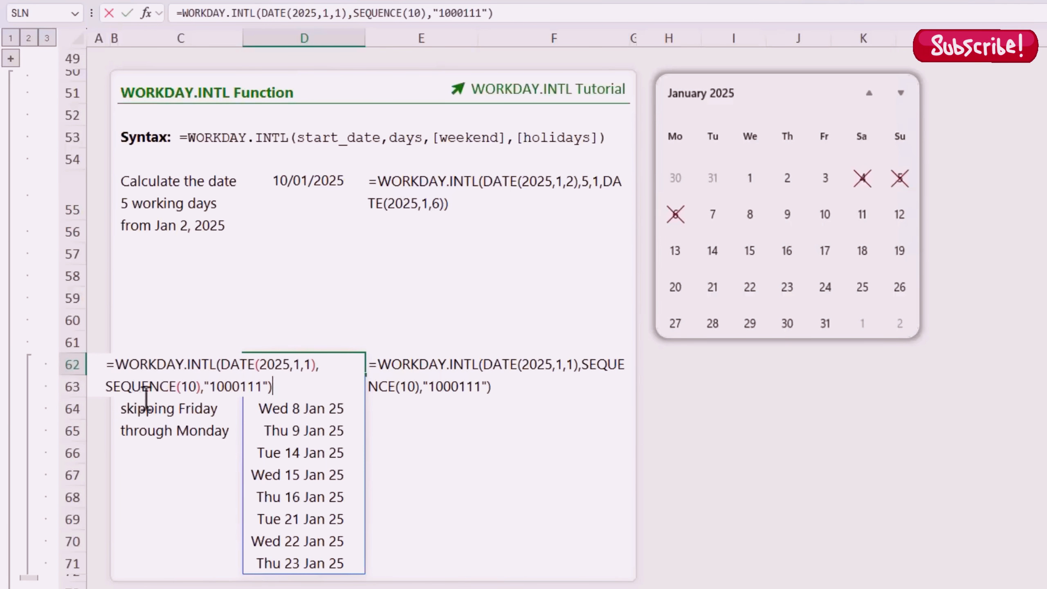
pyautogui.doubleClick(159, 386)
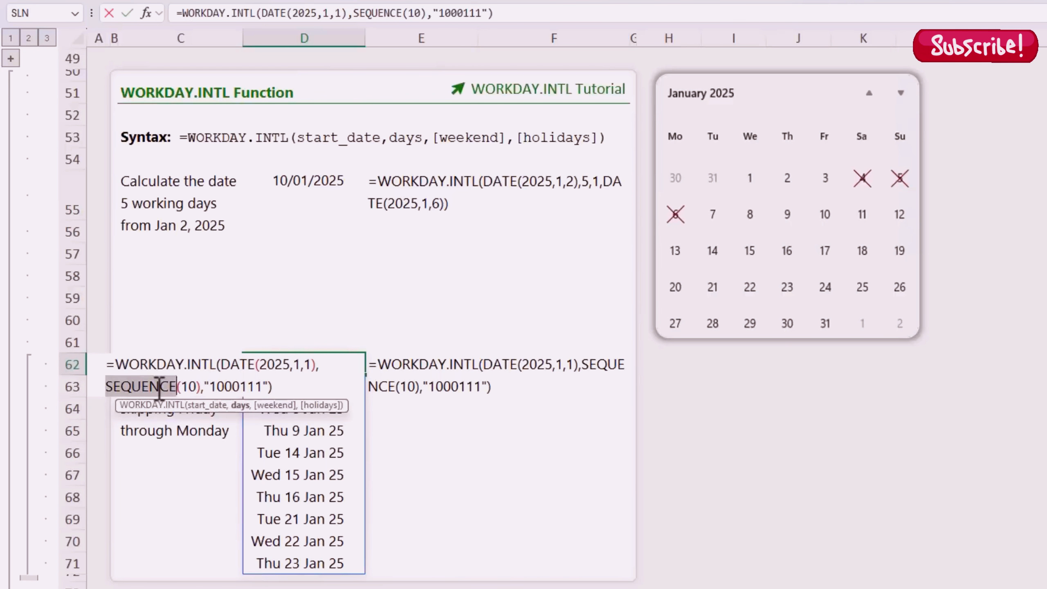
pyautogui.click(240, 405)
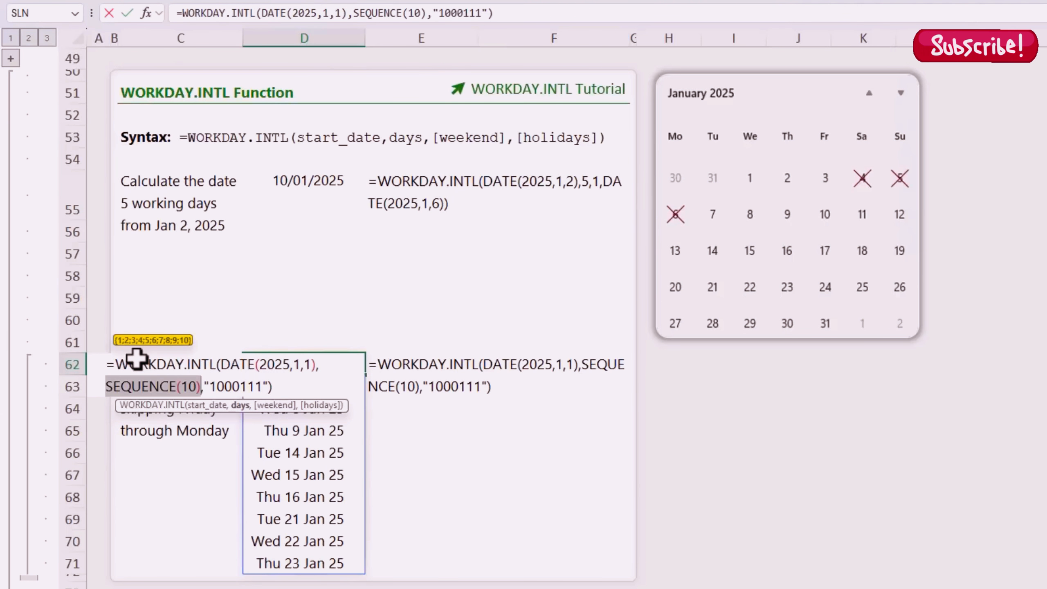
pyautogui.click(204, 406)
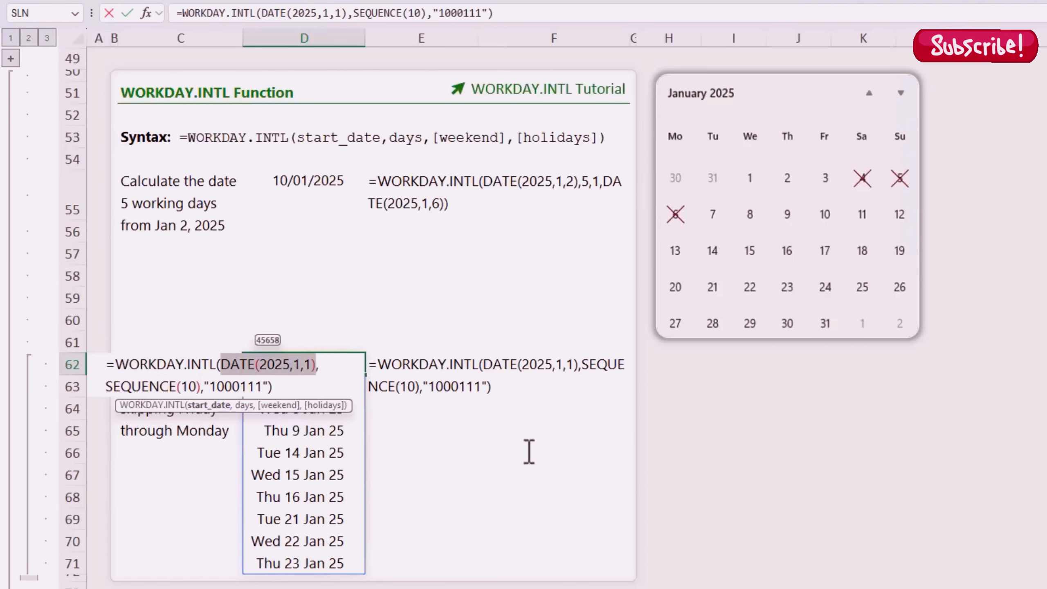
pyautogui.press('Escape')
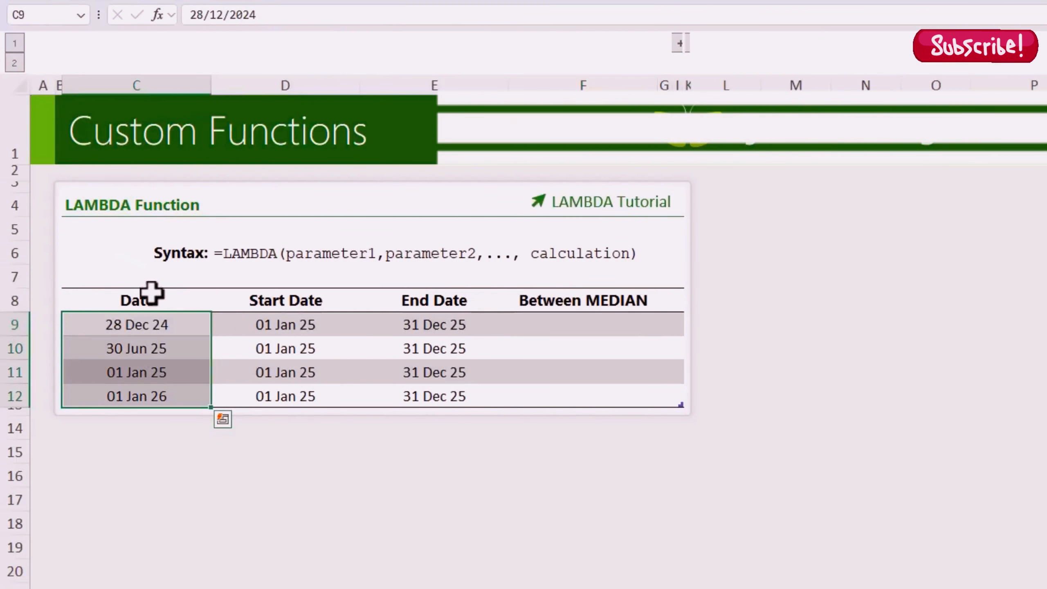
# Step: Select the Start Date and End Date ranges, then the first Between MEDIAN cell F9
pyautogui.moveTo(271, 286); pyautogui.dragTo(444, 299)
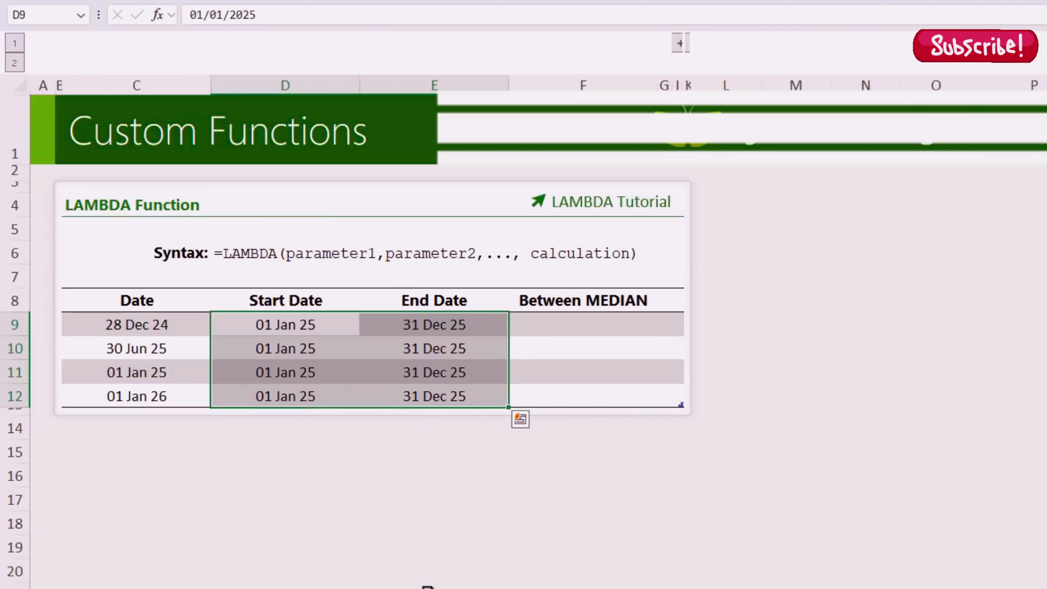
pyautogui.click(573, 325)
pyautogui.click(571, 325)
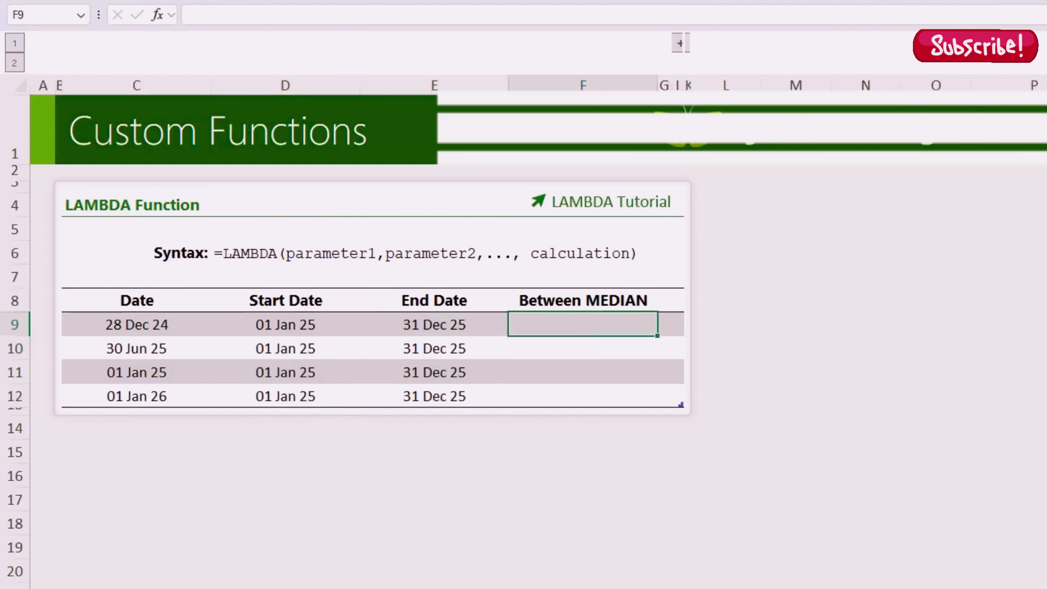
pyautogui.write('=med')
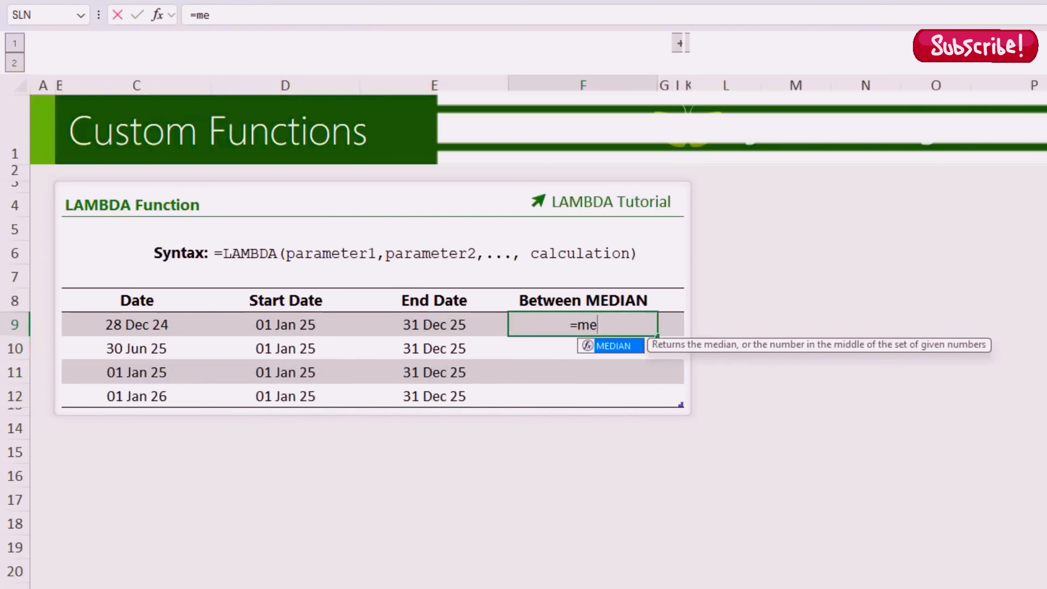
pyautogui.press('Tab')
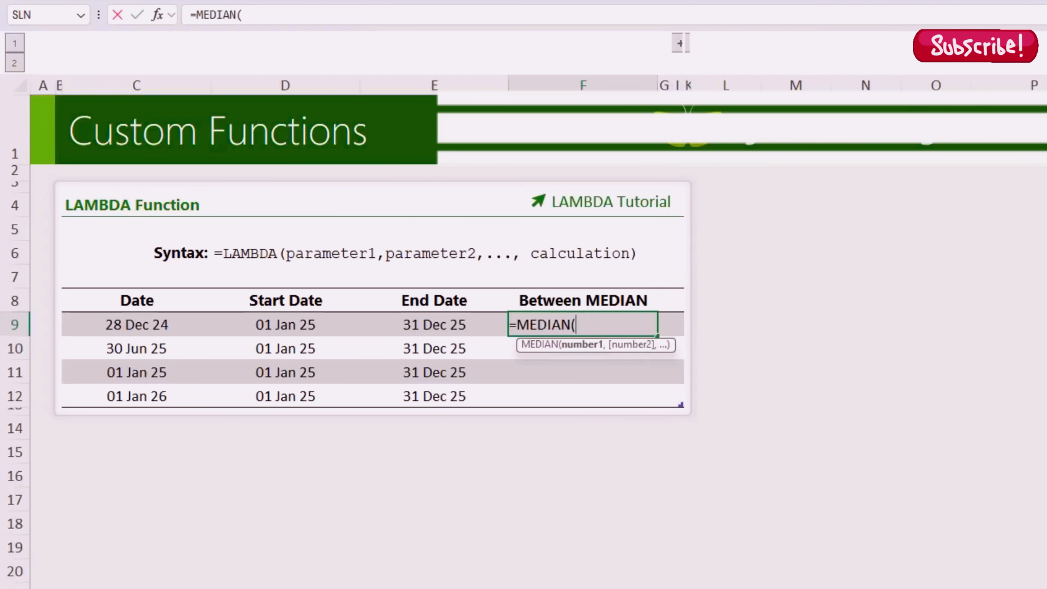
pyautogui.click(168, 326)
pyautogui.write(',')
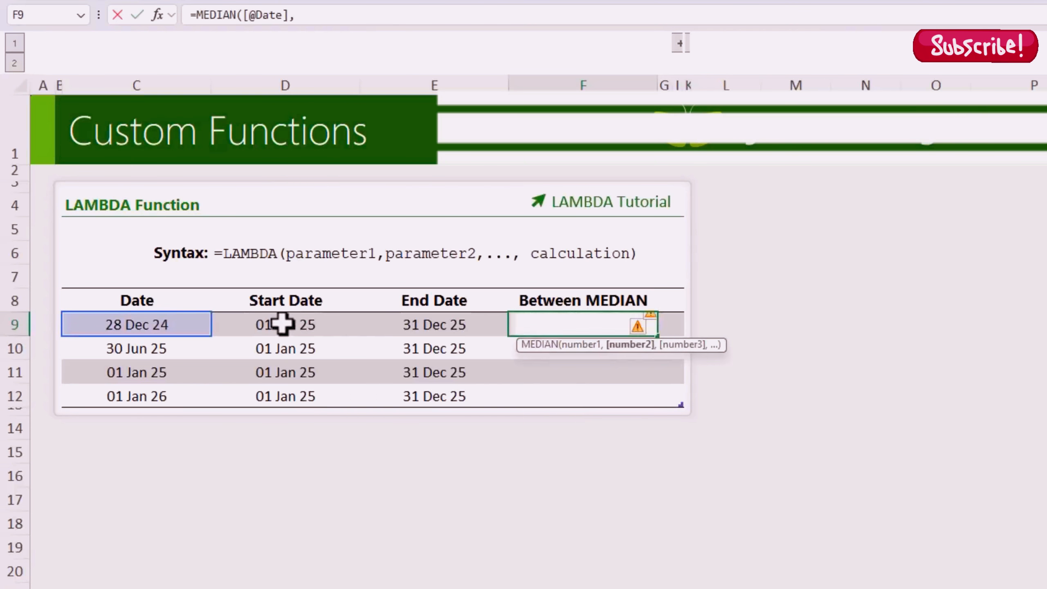
pyautogui.click(289, 324)
pyautogui.write(',')
pyautogui.click(383, 328)
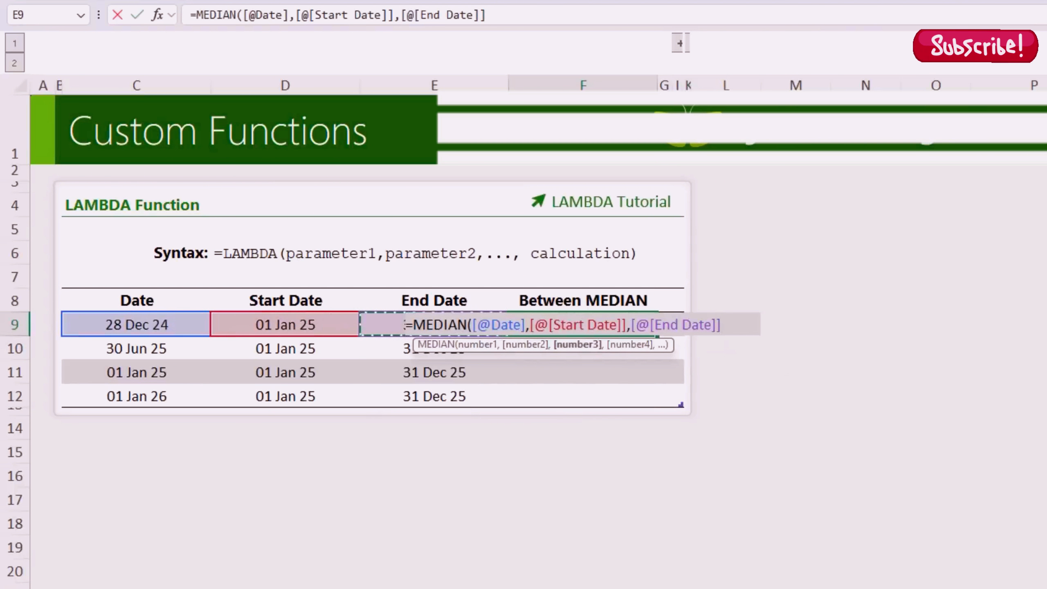
pyautogui.write(')')
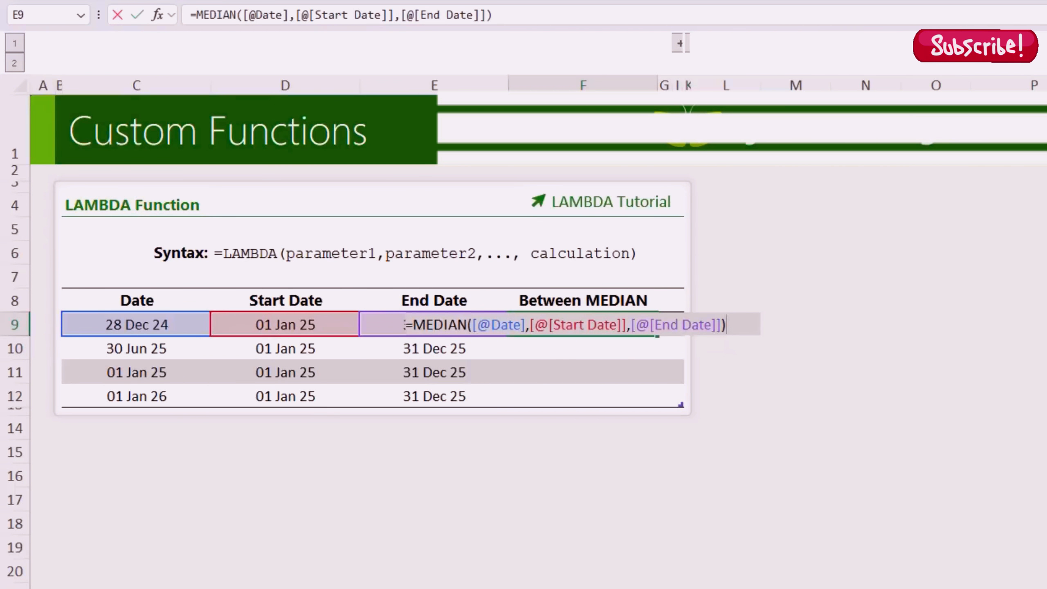
pyautogui.press('Return')
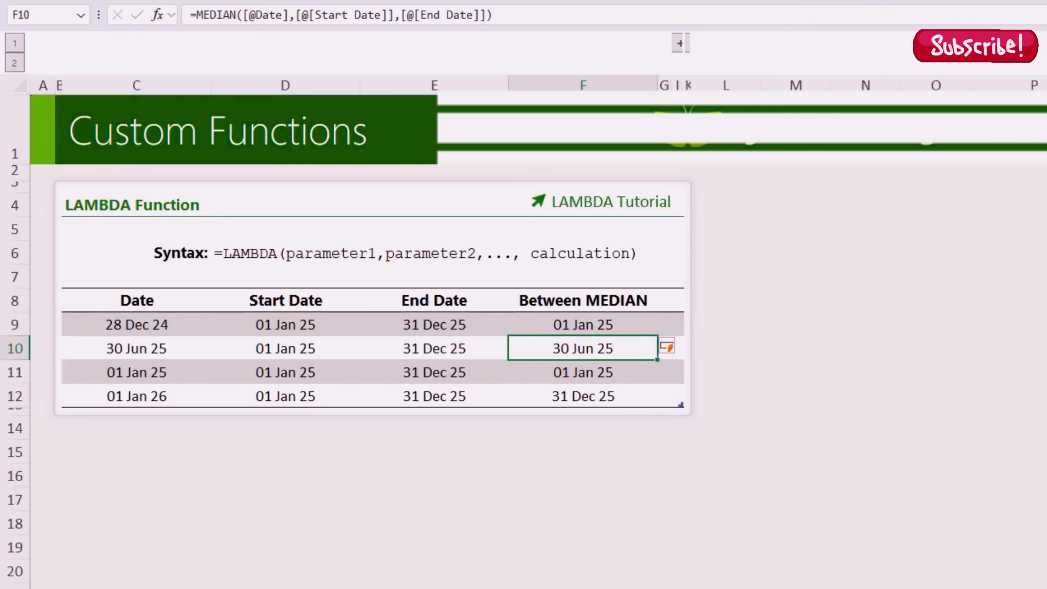
pyautogui.press('Down')
pyautogui.press('Down')
pyautogui.press('Up')
pyautogui.press('Up')
pyautogui.press('Up')
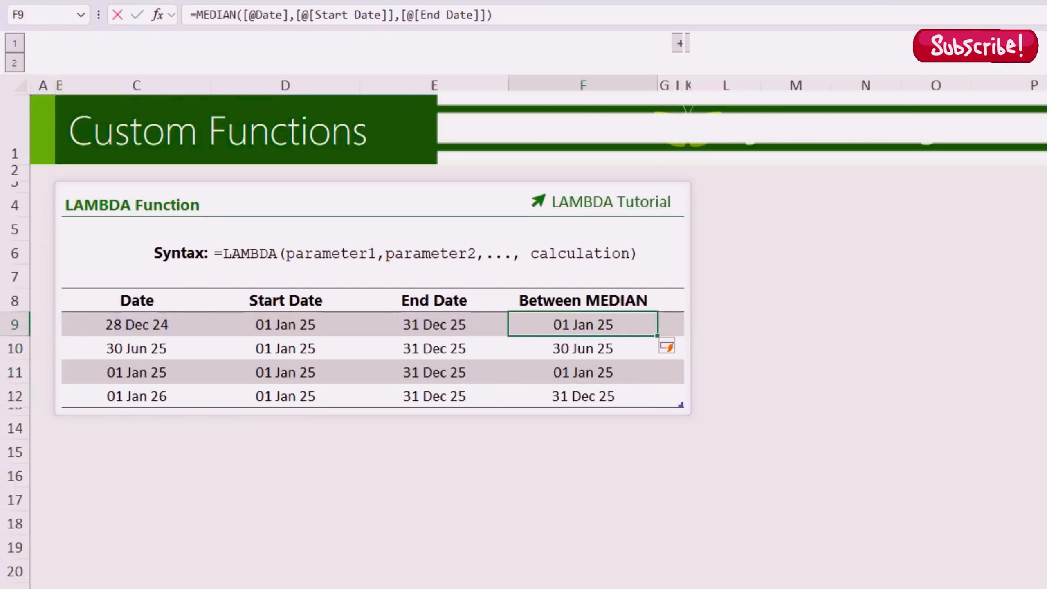
pyautogui.press('F2')
pyautogui.click(407, 325)
pyautogui.write('=')
pyautogui.click(162, 325)
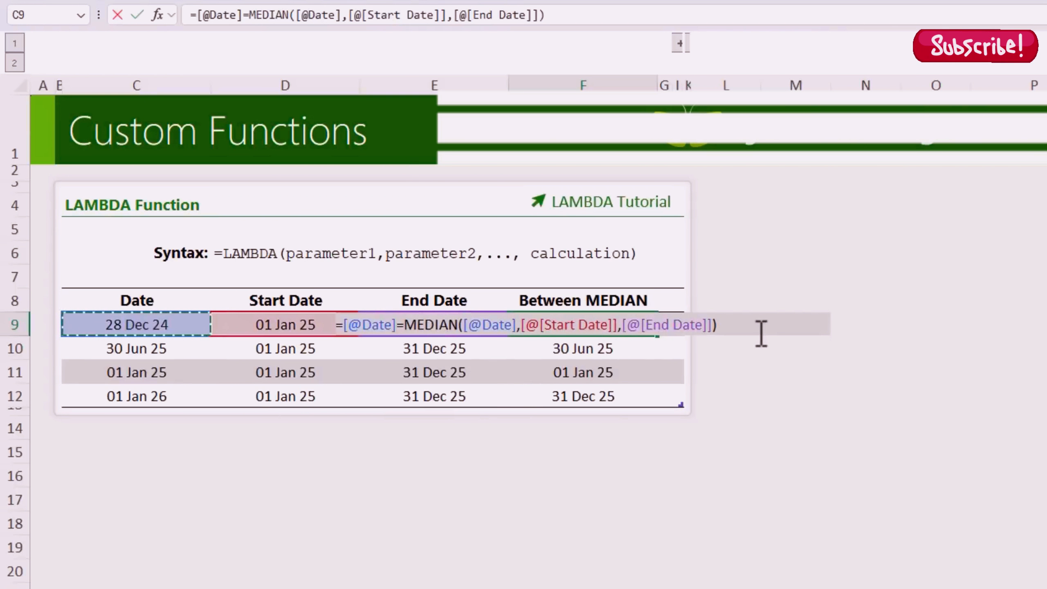
pyautogui.press('Return')
pyautogui.press('Up')
pyautogui.press('Down')
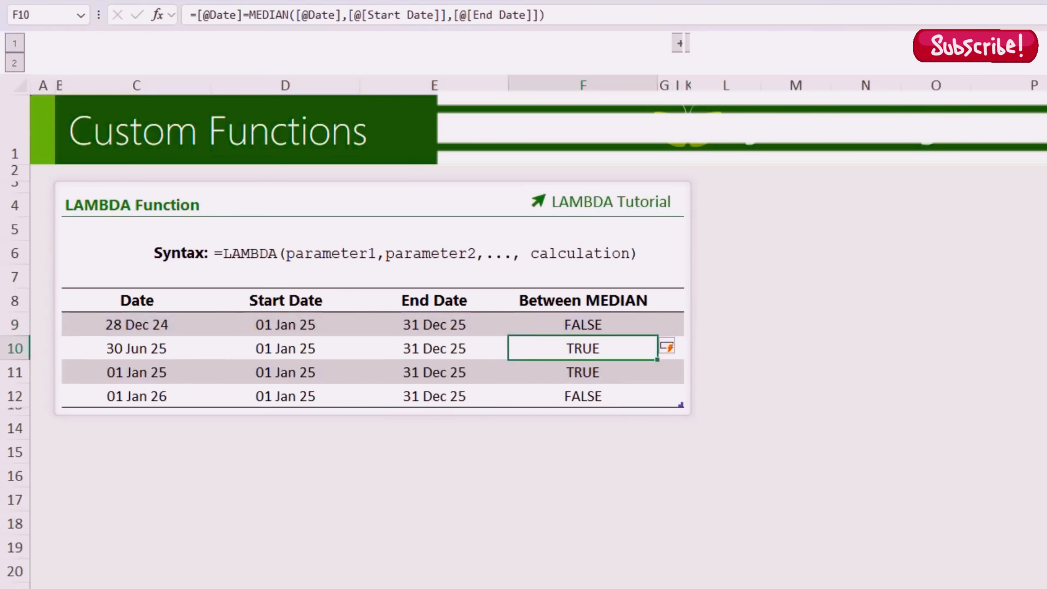
pyautogui.hotkey('shift', 'Down')
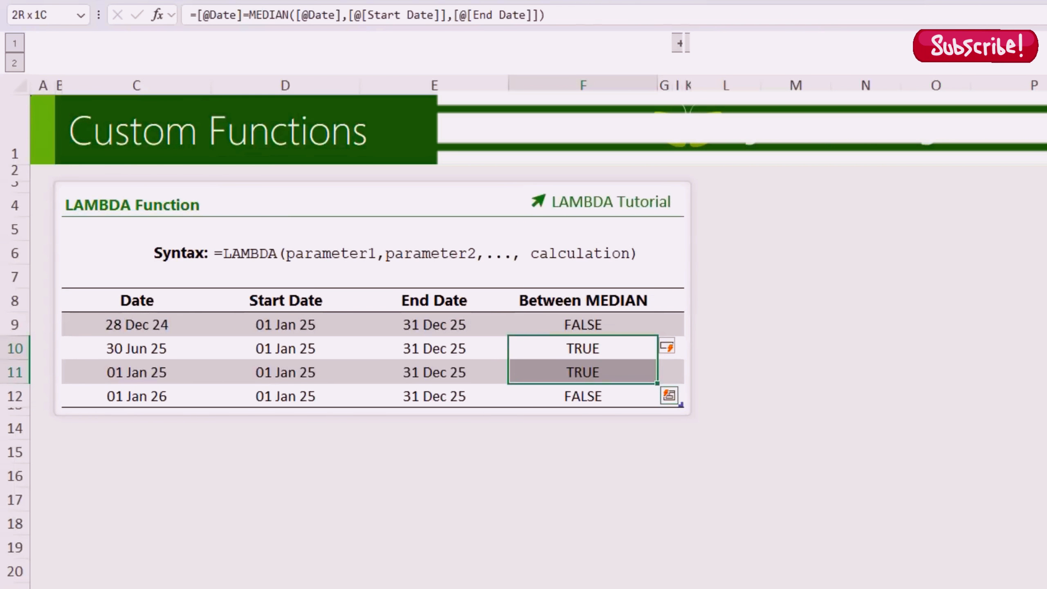
pyautogui.press('Up')
pyautogui.press('Up')
pyautogui.press('Down')
pyautogui.press('Down')
pyautogui.press('Down')
pyautogui.press('Down')
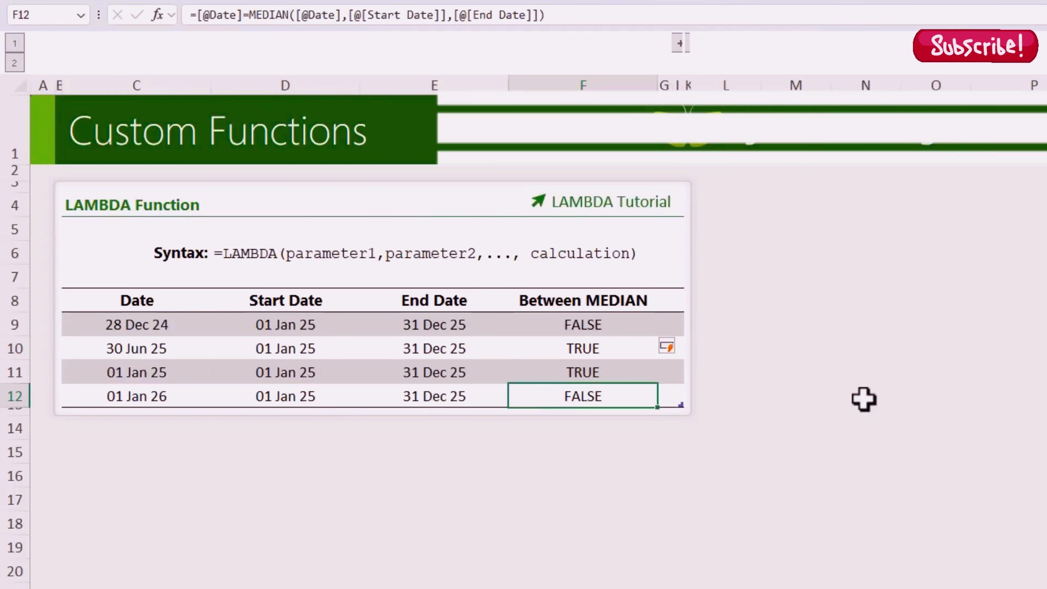
# Step: Reveal the hidden Between LAMBDA column and begin =LAMBDA( in its first cell
pyautogui.click(679, 43)
pyautogui.click(720, 330)
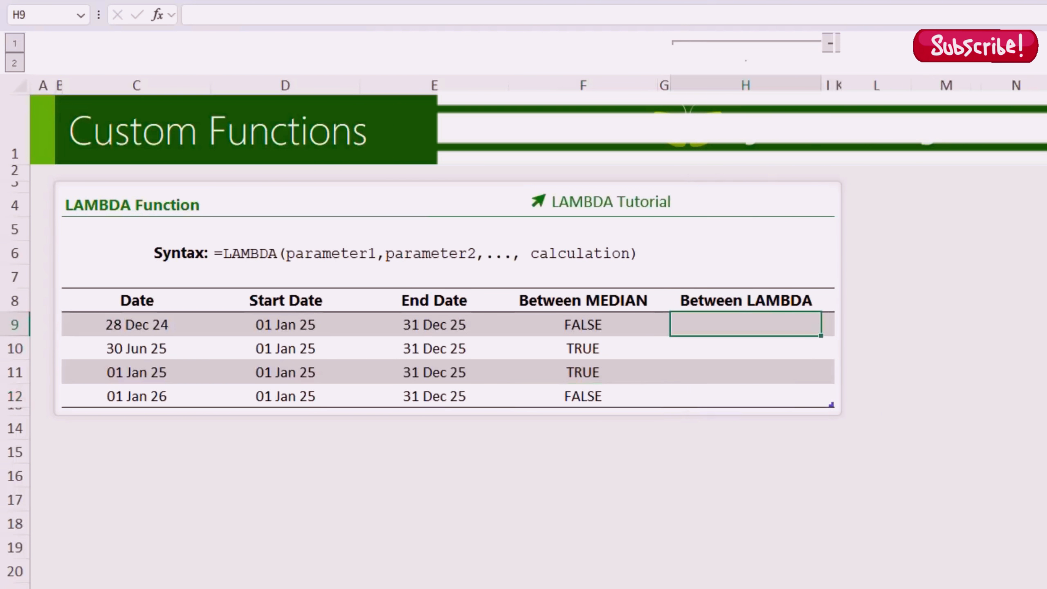
pyautogui.write('=lamb')
pyautogui.press('Tab')
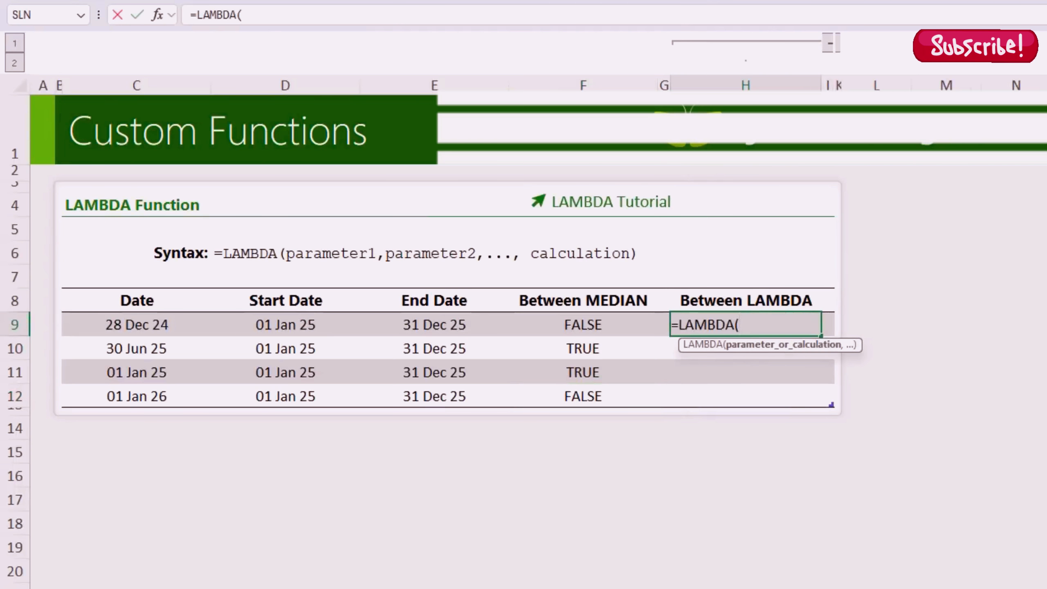
# Step: Define the LAMBDA as date, startDate, endDate, date=MEDIAN(date, startDate, endDate)
pyautogui.write('date, startDat')
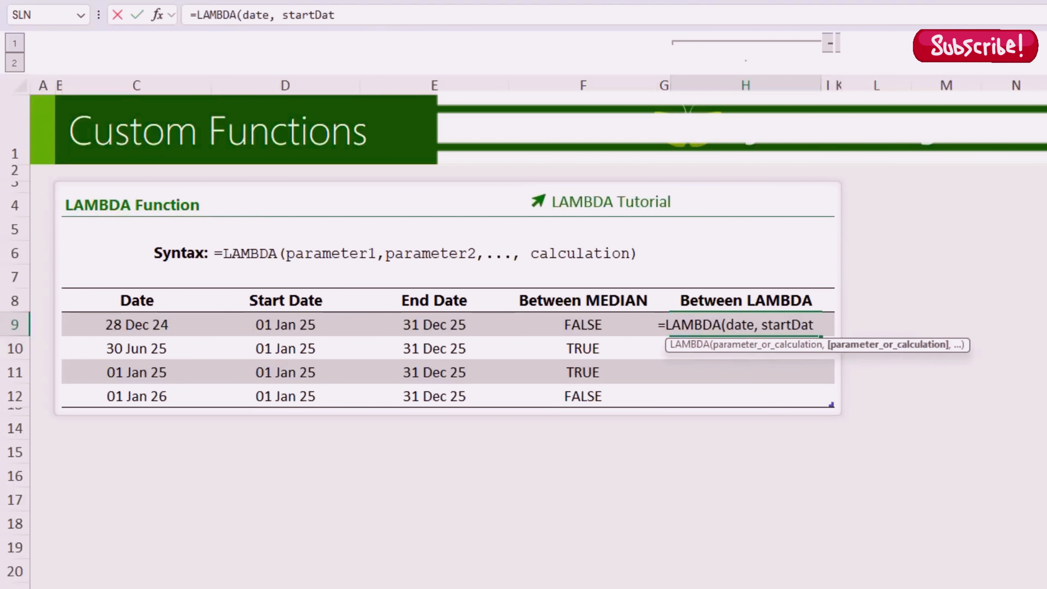
pyautogui.write('e, endDate,')
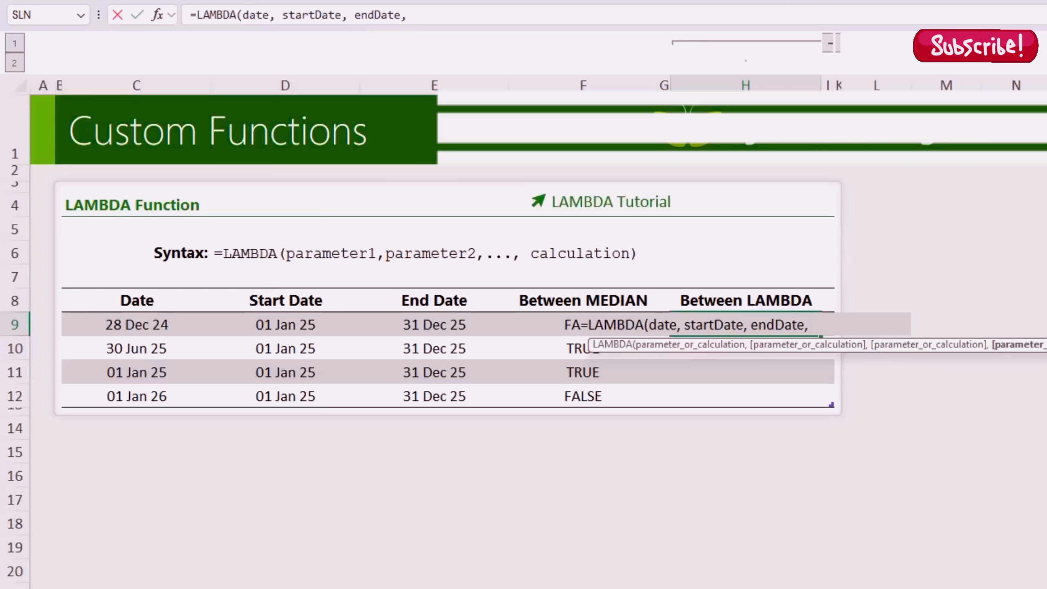
pyautogui.write('date=med')
pyautogui.press('Tab')
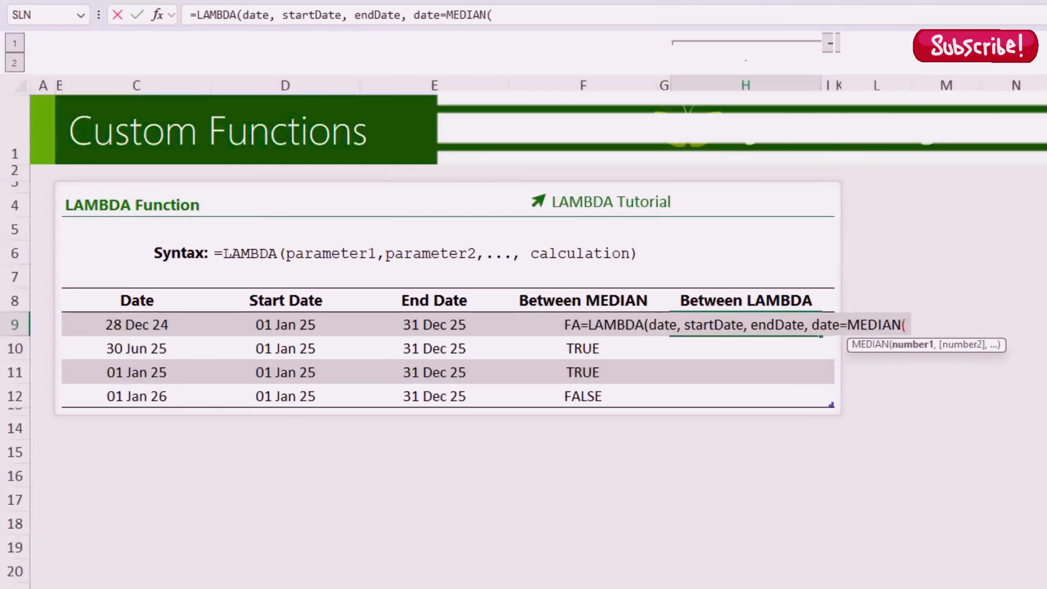
pyautogui.write('date, s')
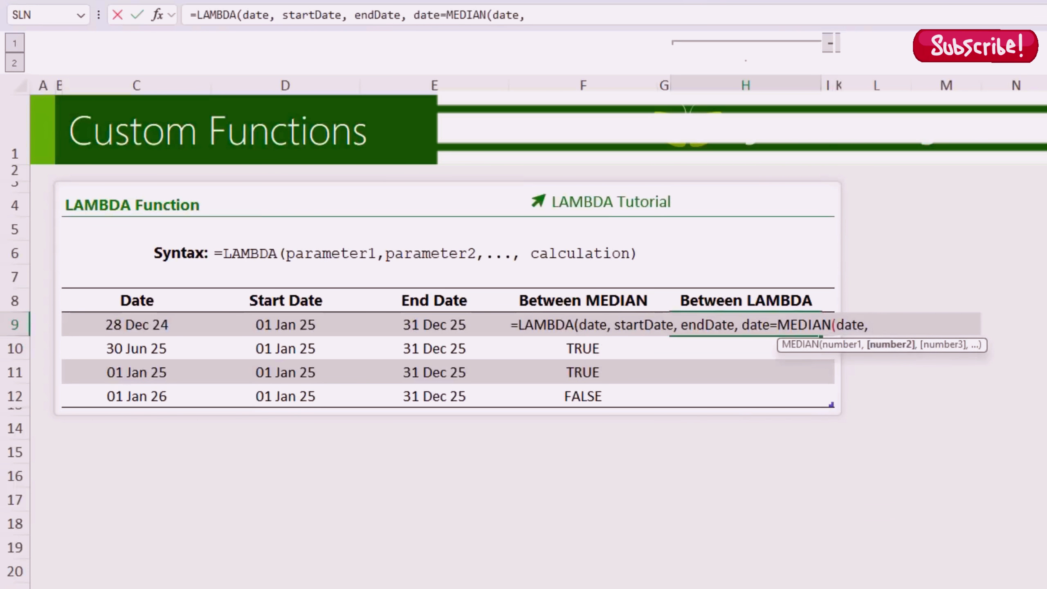
pyautogui.write('t')
pyautogui.press('Tab')
pyautogui.write(', end')
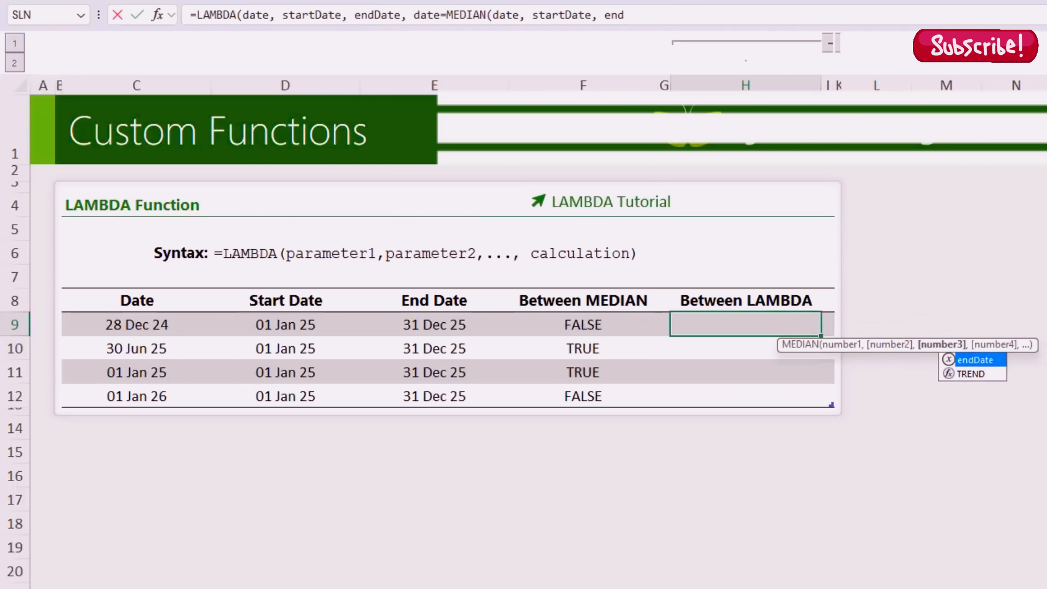
pyautogui.press('Tab')
pyautogui.write(')')
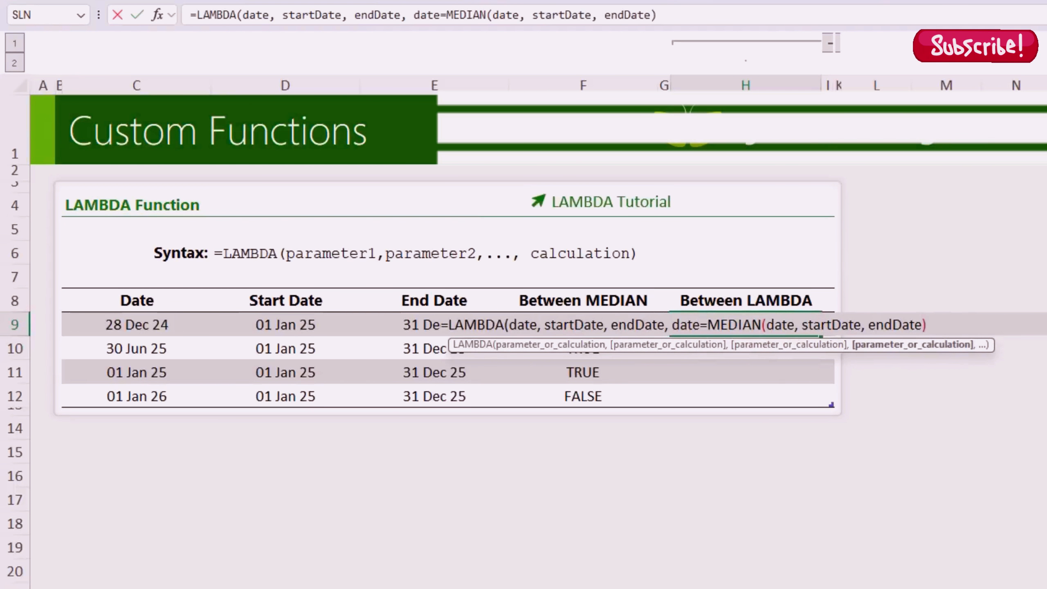
pyautogui.write(')')
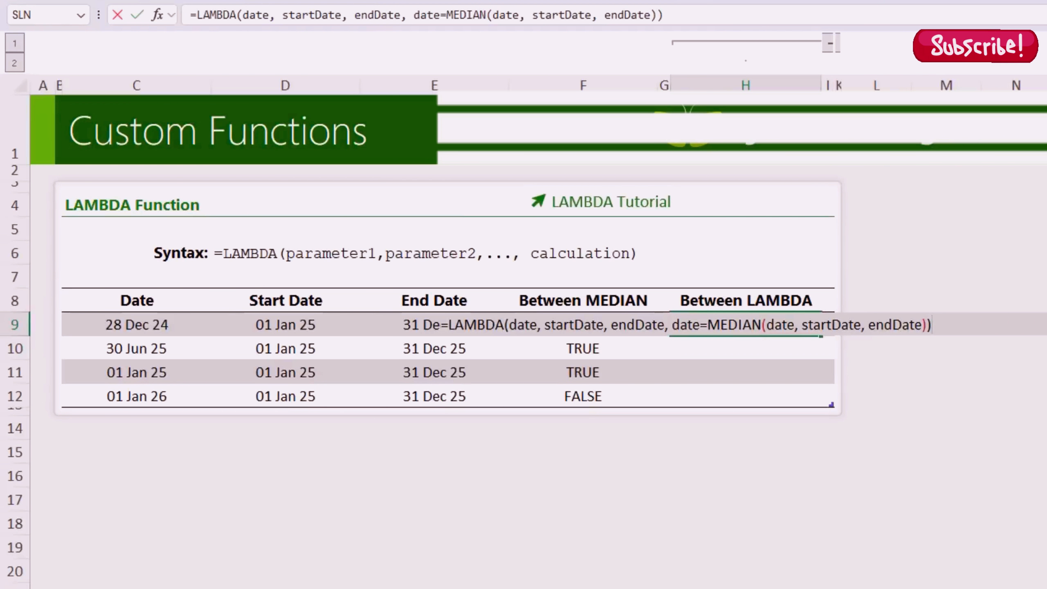
pyautogui.write('(')
# Step: Apply the LAMBDA to the row's Date, Start Date and End Date, filling the column
pyautogui.click(184, 325)
pyautogui.write(',')
pyautogui.click(245, 320)
pyautogui.write(',')
pyautogui.click(388, 347)
pyautogui.press('Up')
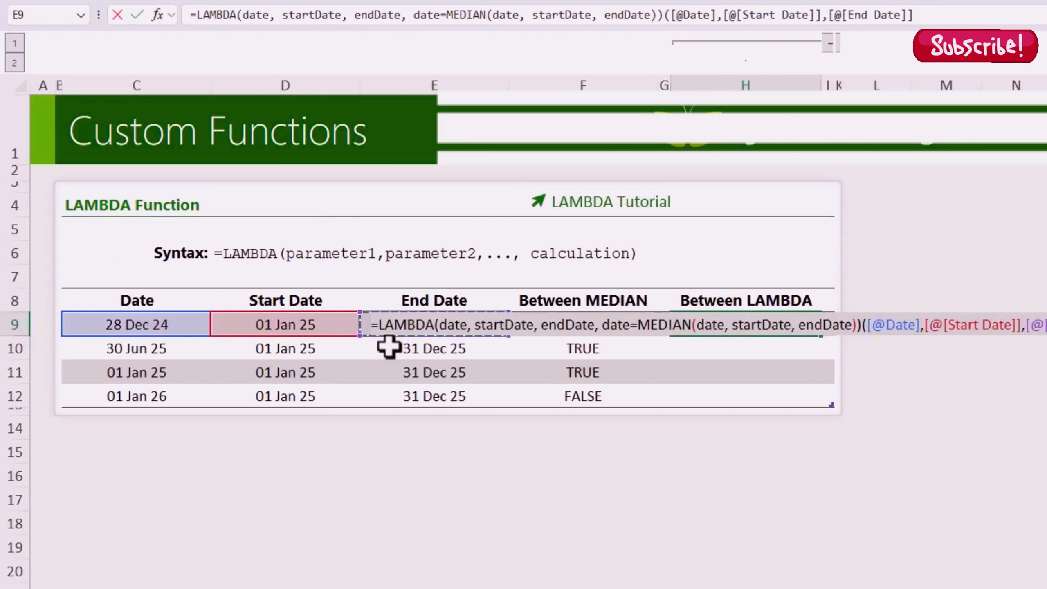
pyautogui.write(')')
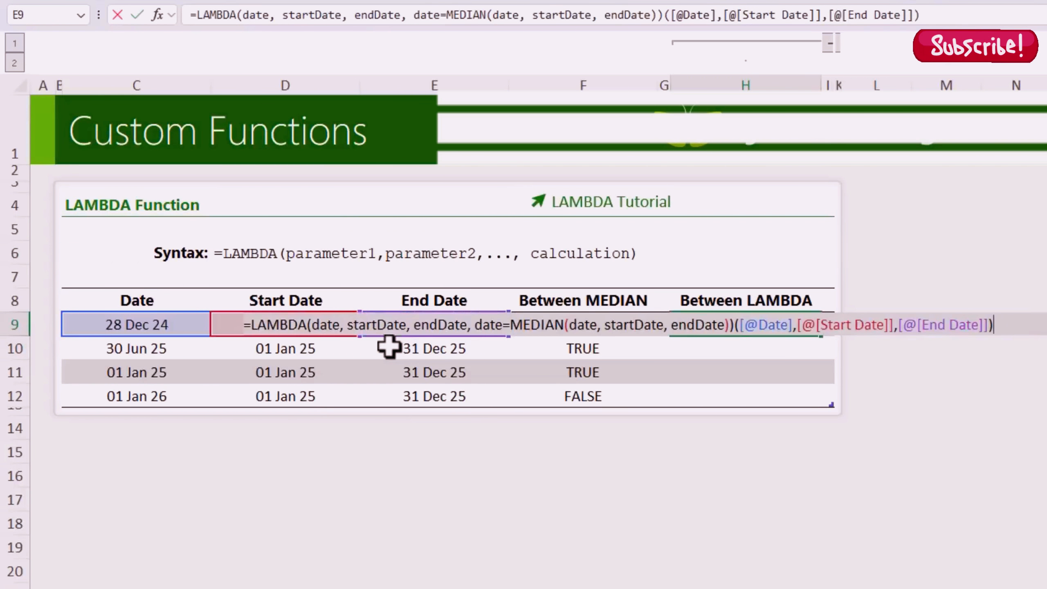
pyautogui.press('Return')
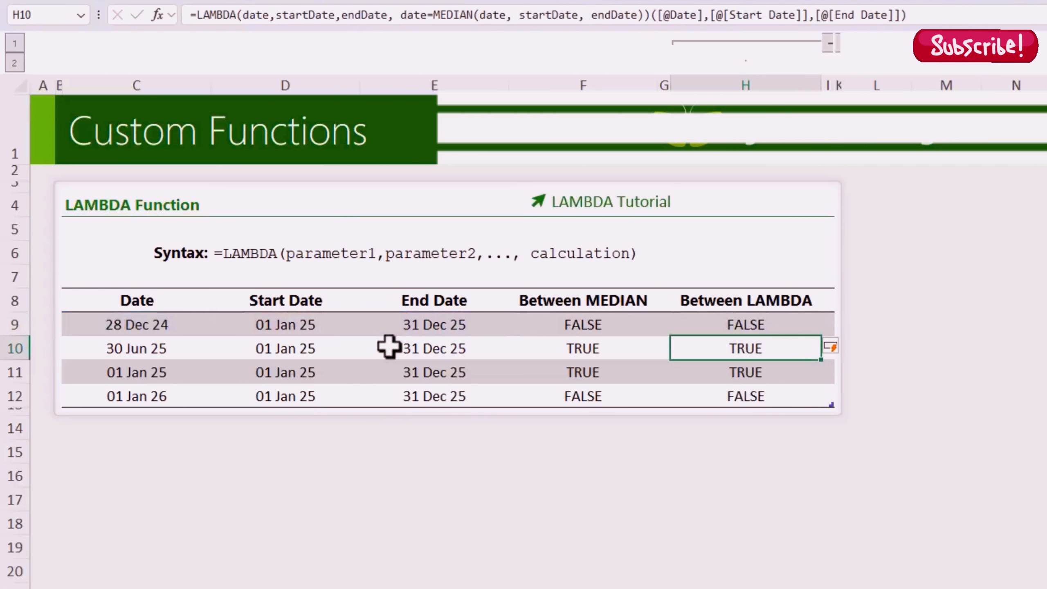
pyautogui.press('Left')
pyautogui.press('Left')
# Step: Compare the H9 LAMBDA formula with the MEDIAN formula, highlighting its definition and arguments, unchanged
pyautogui.press('Down')
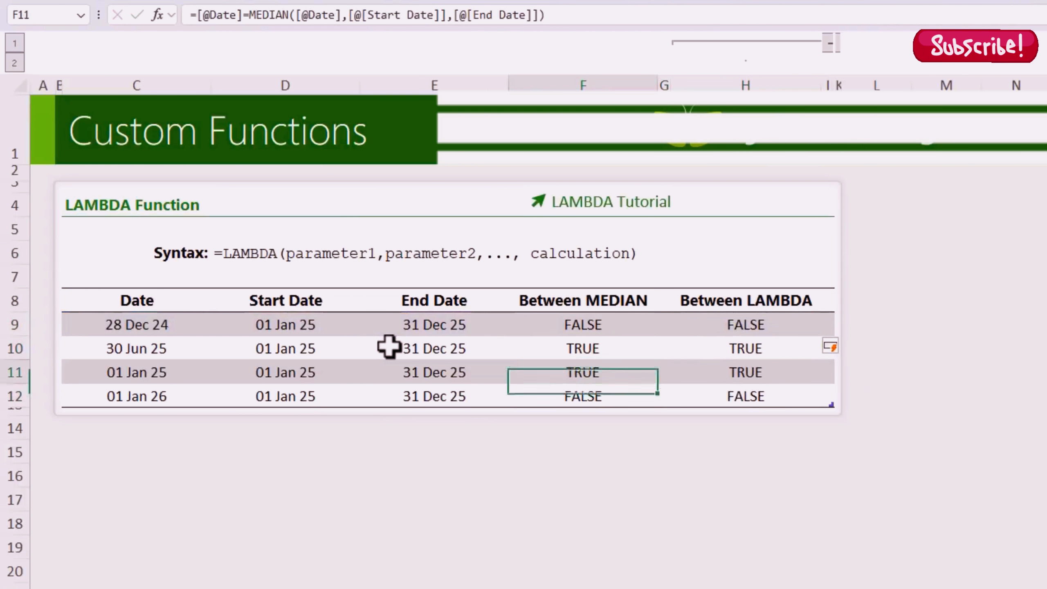
pyautogui.press('Up')
pyautogui.press('Up')
pyautogui.press('Right')
pyautogui.press('Right')
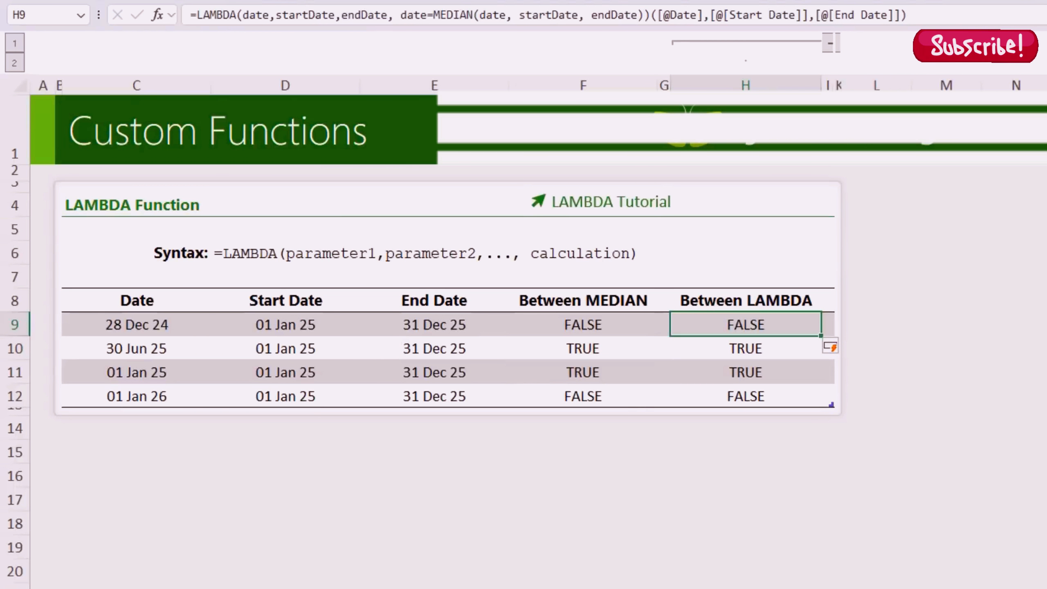
pyautogui.click(575, 328)
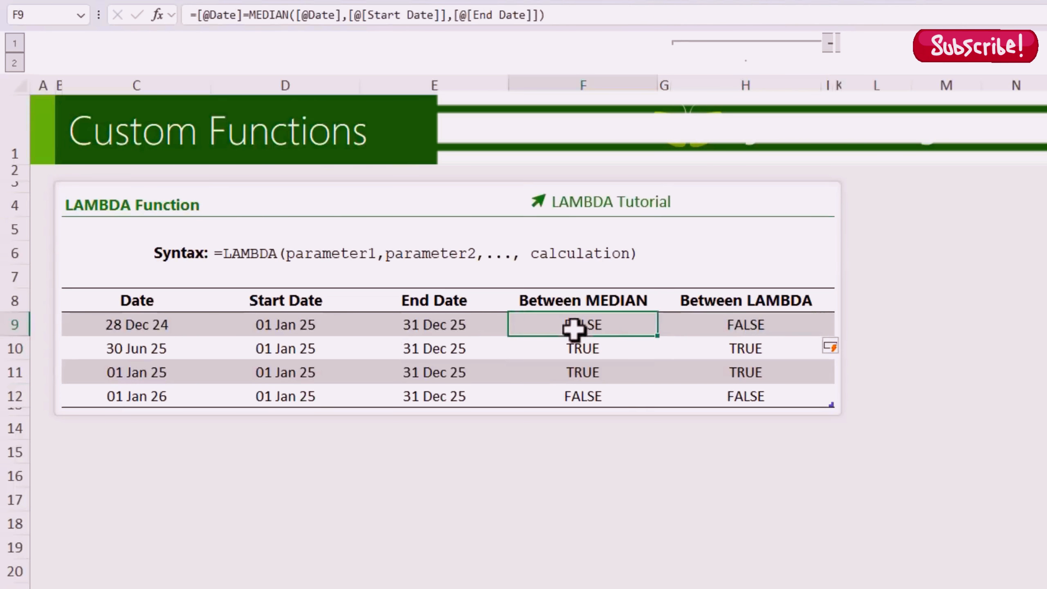
pyautogui.click(720, 316)
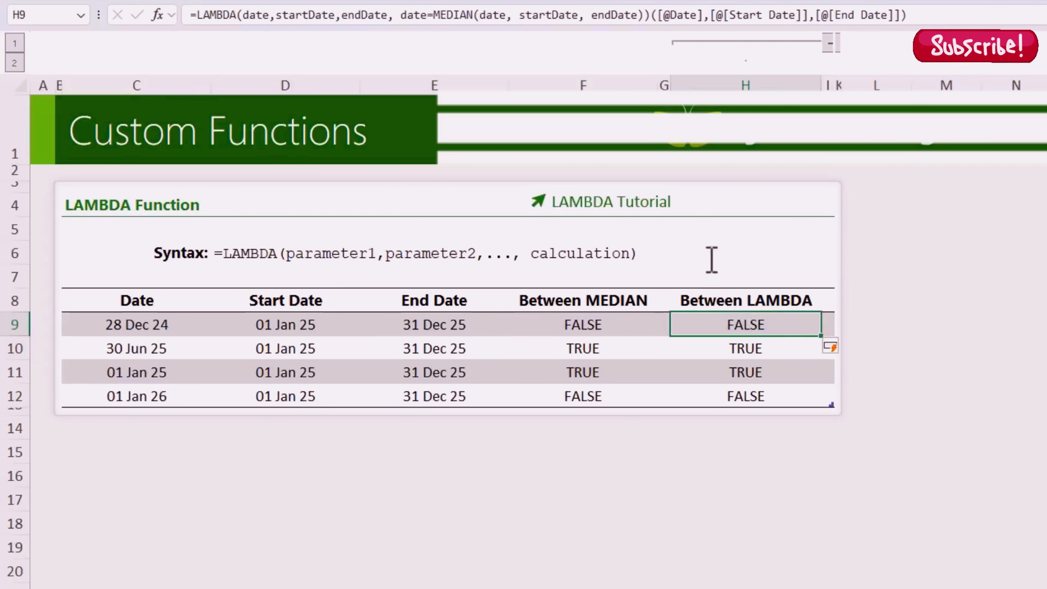
pyautogui.moveTo(650, 14); pyautogui.dragTo(185, 15)
pyautogui.hotkey('ctrl', 'c')
pyautogui.moveTo(652, 15); pyautogui.dragTo(909, 15)
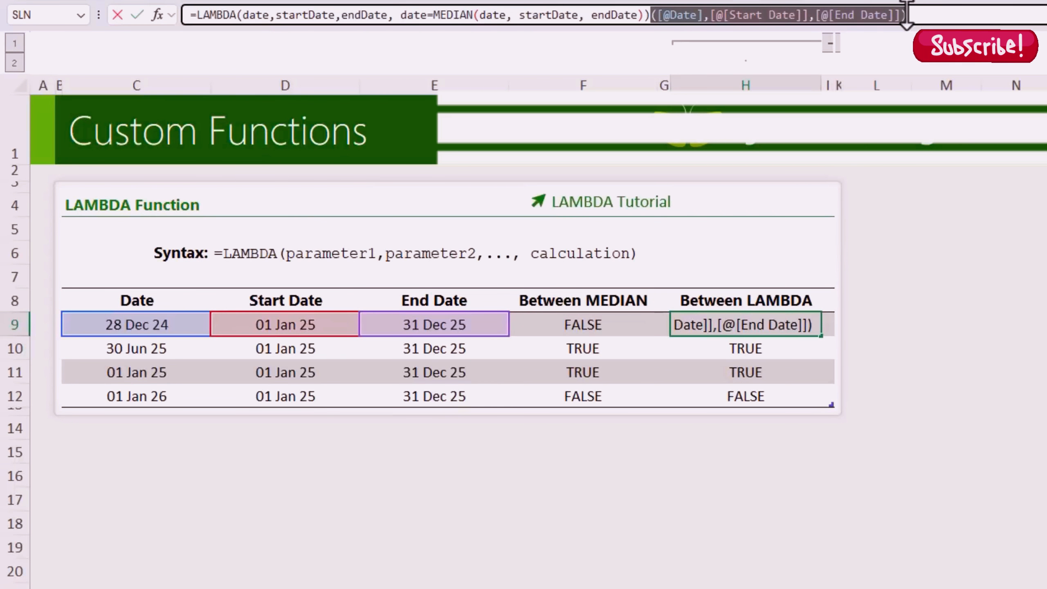
pyautogui.press('Escape')
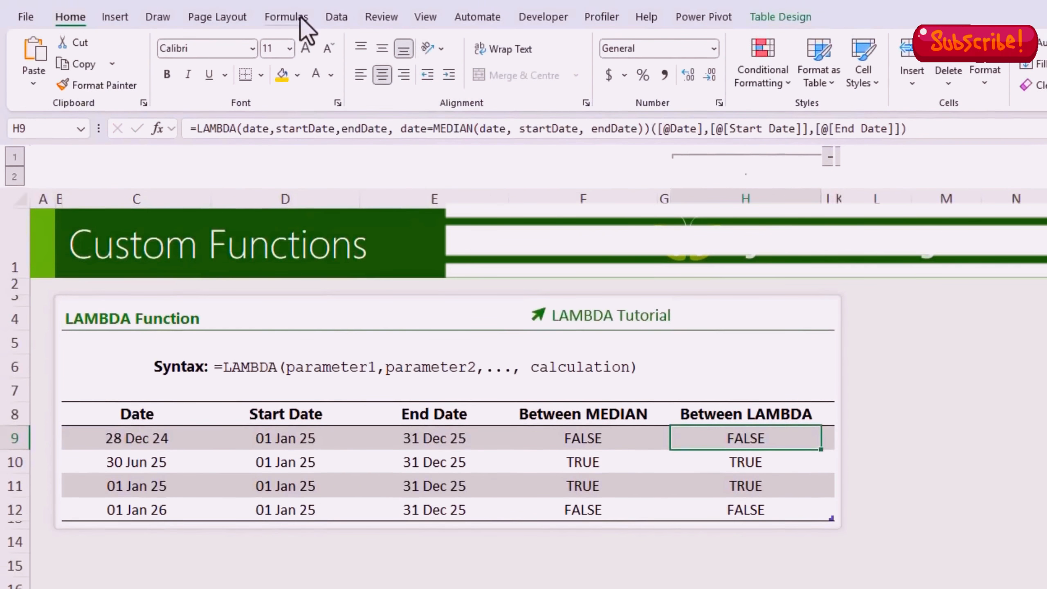
# Step: Start a new defined name from H9 and call it BetweenInclusive
pyautogui.click(289, 16)
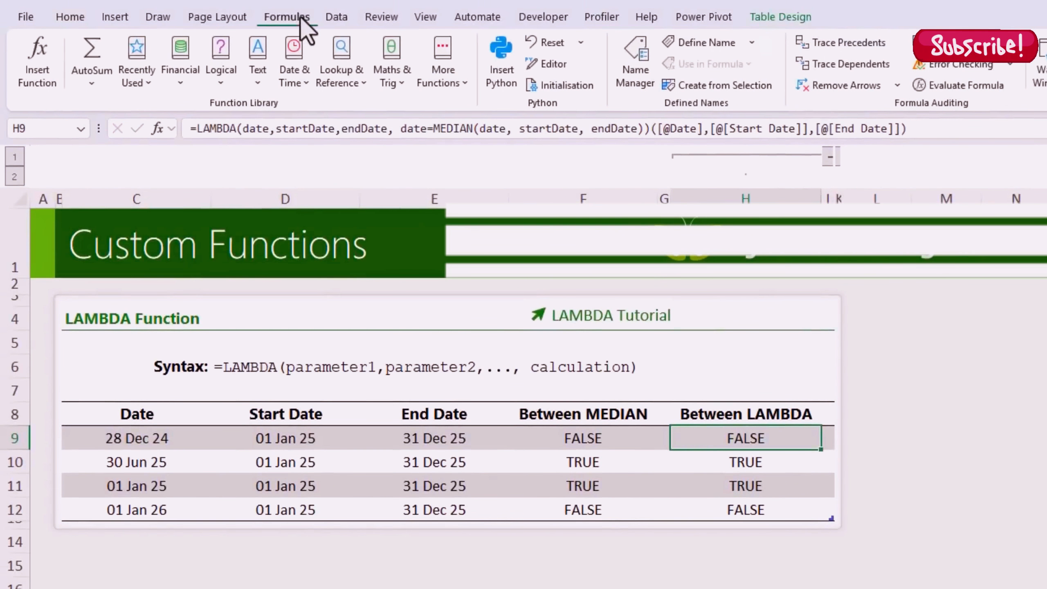
pyautogui.click(676, 42)
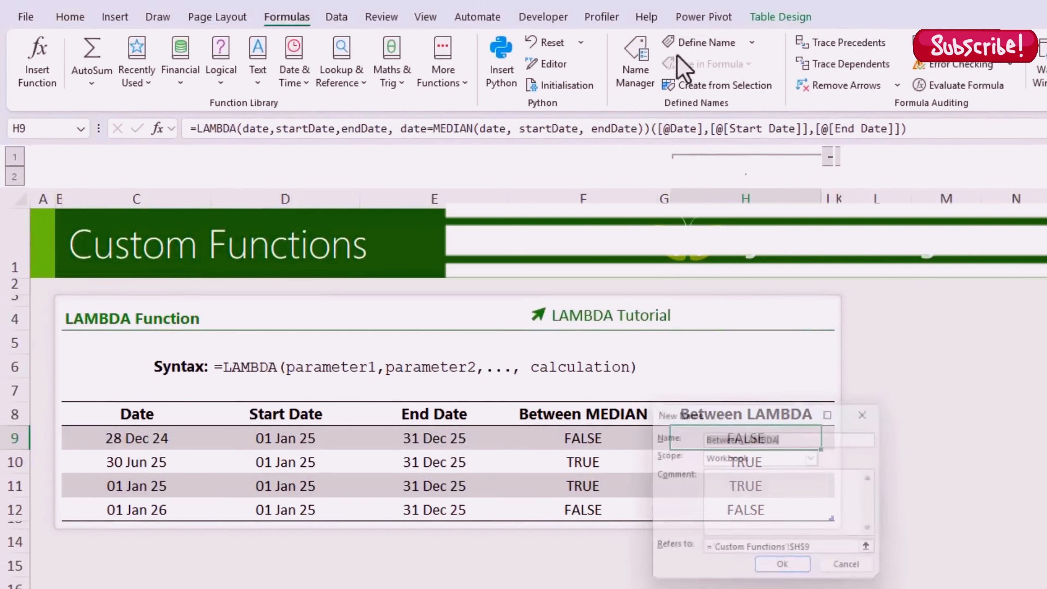
pyautogui.click(792, 402)
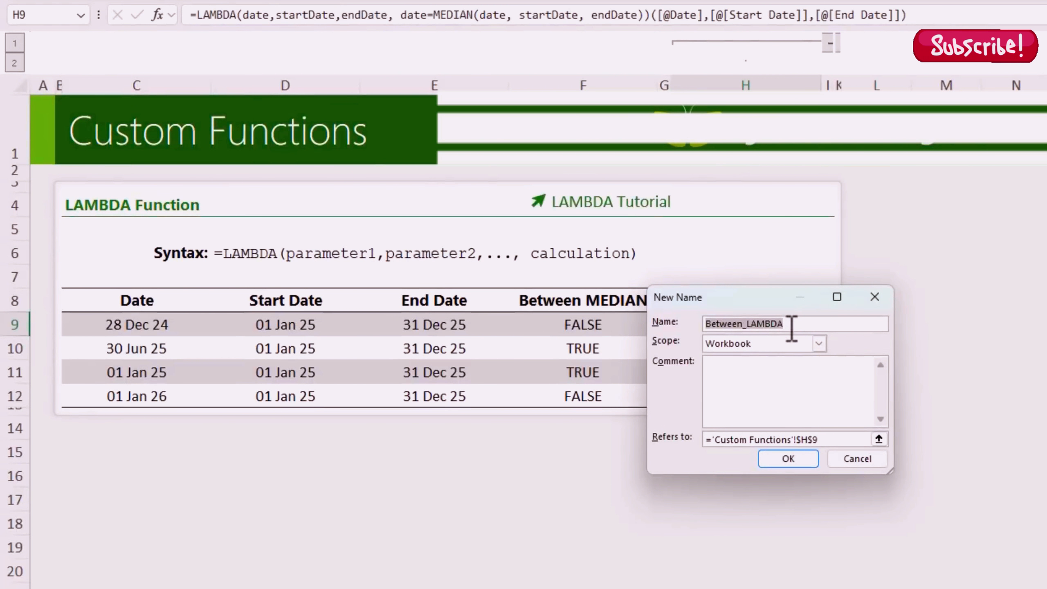
pyautogui.moveTo(738, 298); pyautogui.dragTo(594, 410)
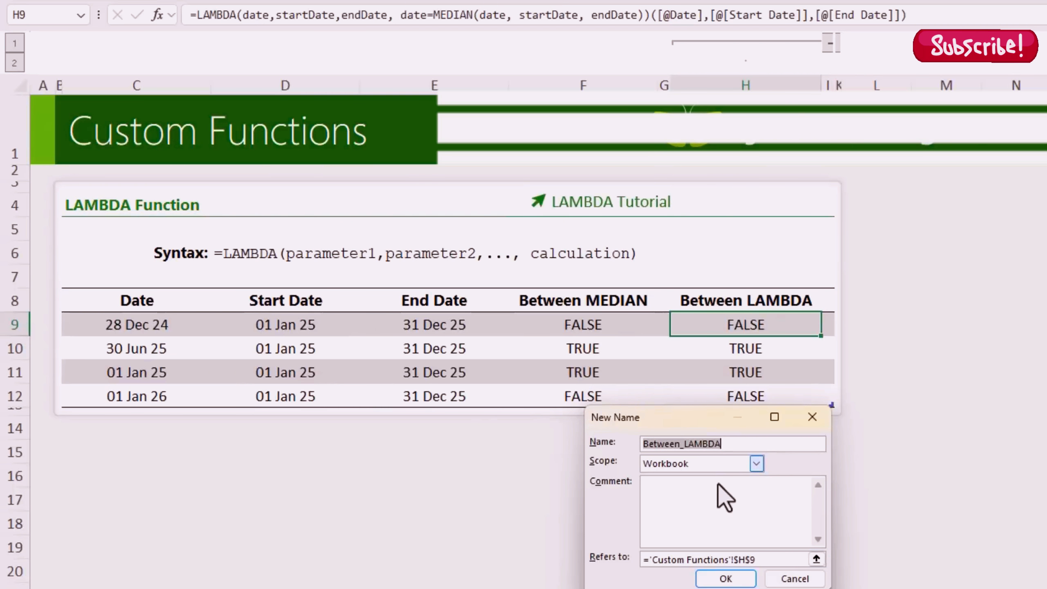
pyautogui.write('BetweenIn')
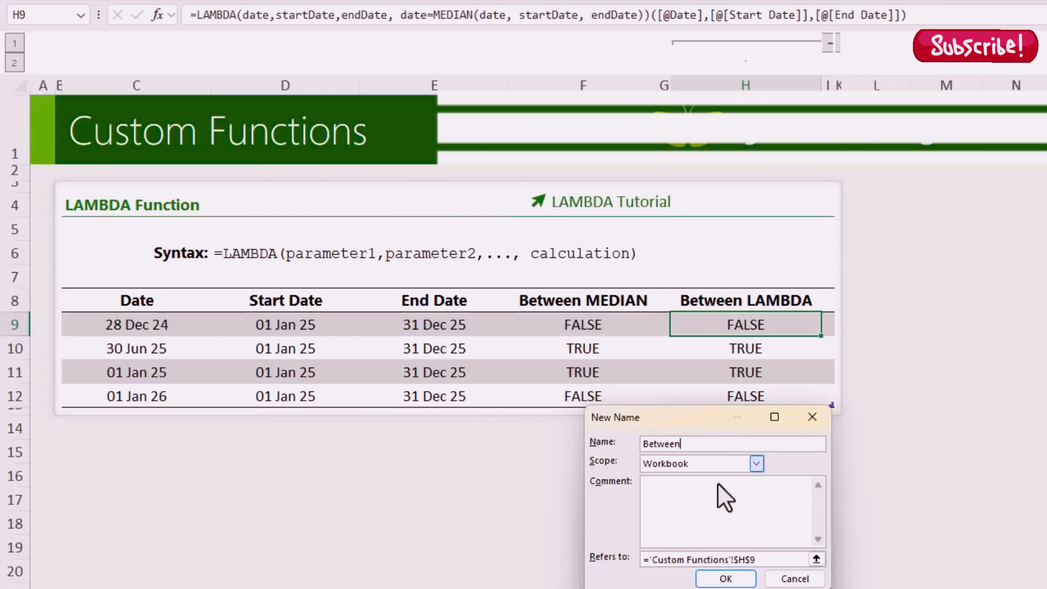
pyautogui.write('clusive')
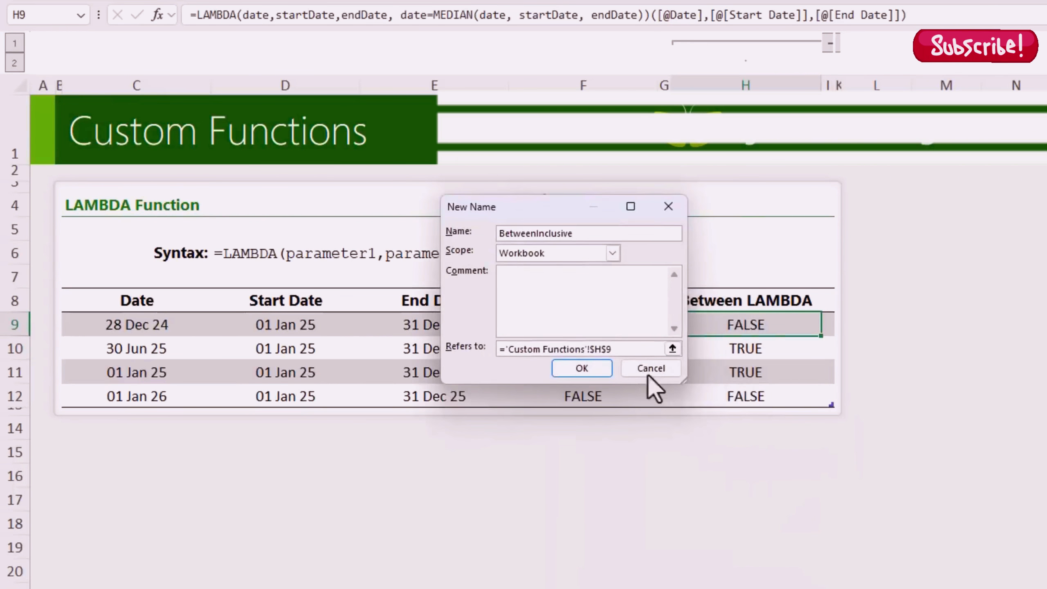
# Step: Make the name refer to the pasted LAMBDA, add a description comment, and reveal Between Custom Func
pyautogui.click(576, 349)
pyautogui.moveTo(575, 349); pyautogui.dragTo(501, 351)
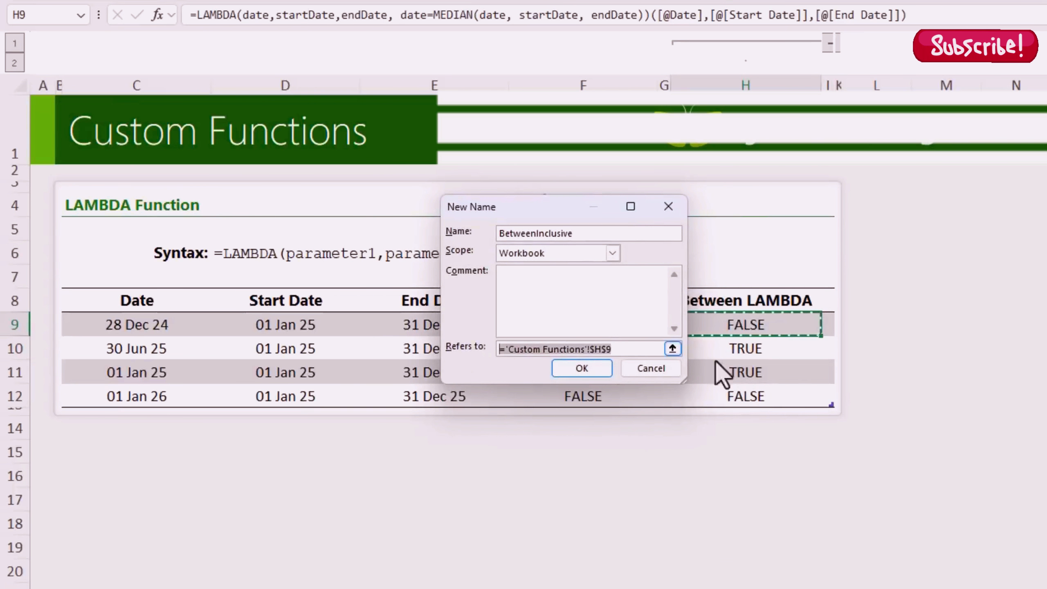
pyautogui.press('BackSpace')
pyautogui.hotkey('ctrl', 'v')
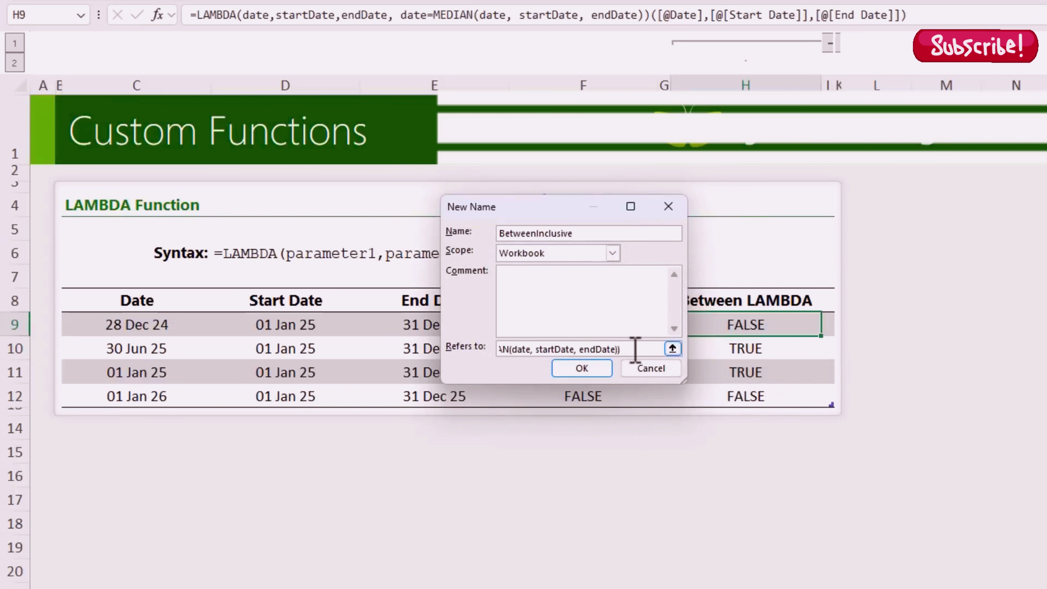
pyautogui.moveTo(622, 350); pyautogui.dragTo(449, 354)
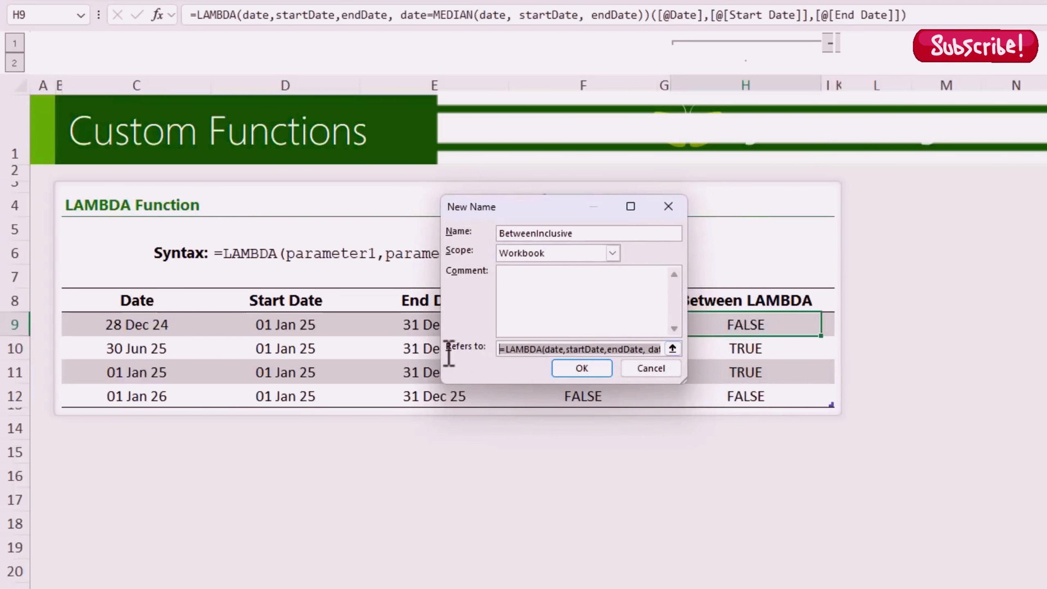
pyautogui.click(610, 291)
pyautogui.write('Check if a date/value falls between and upper and lower limit.')
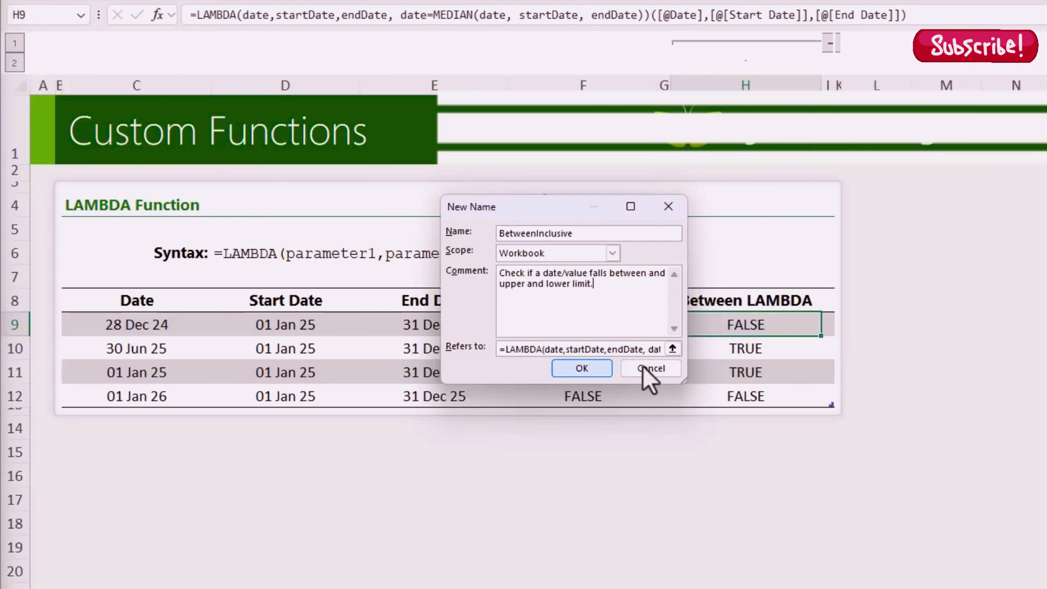
pyautogui.click(600, 369)
pyautogui.click(833, 44)
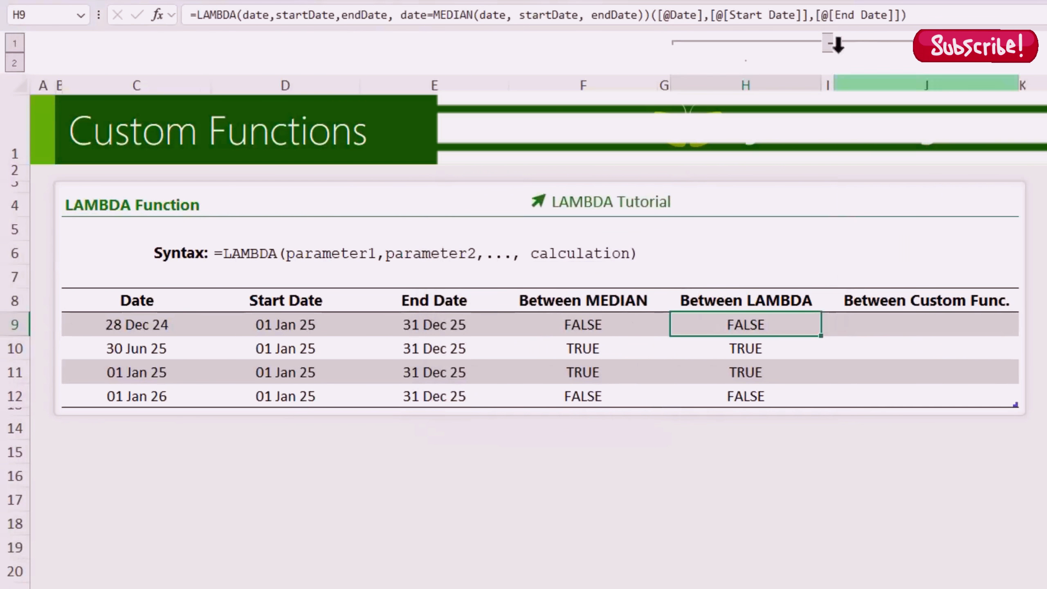
pyautogui.click(895, 325)
pyautogui.write('=bet')
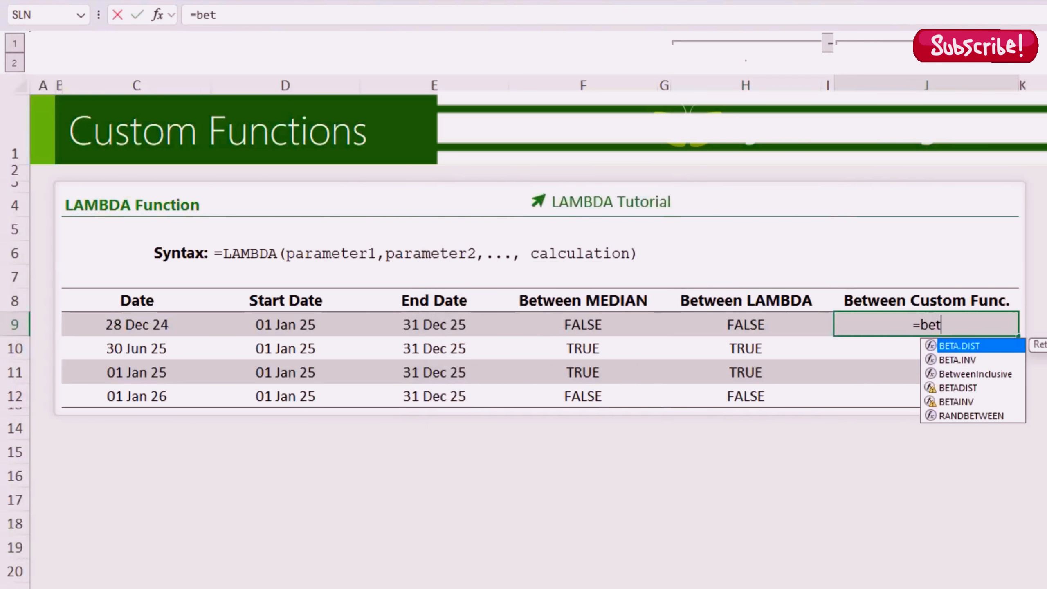
pyautogui.press('Down')
pyautogui.press('Down')
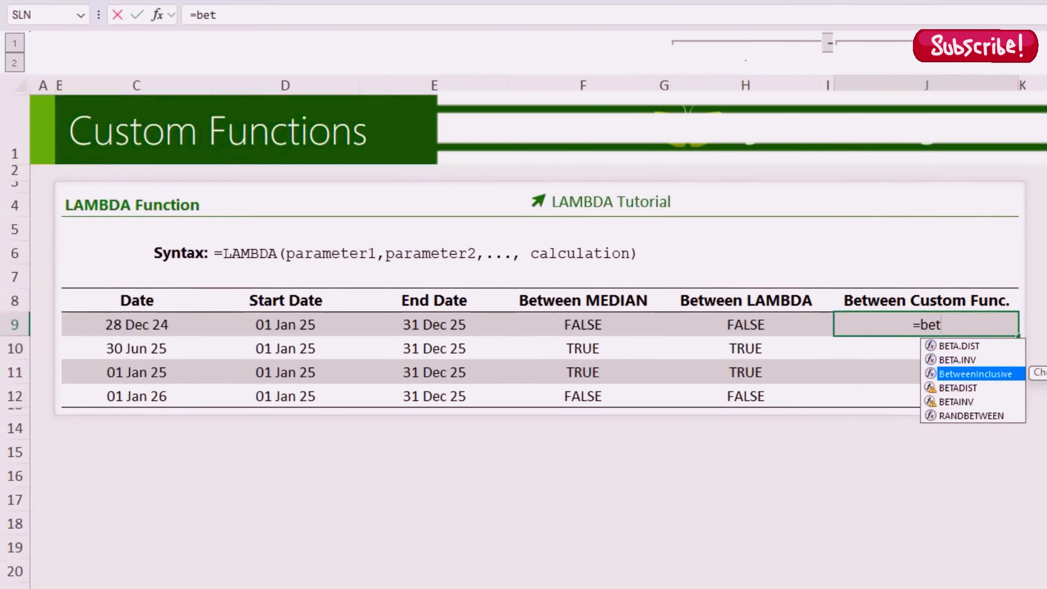
pyautogui.press('Tab')
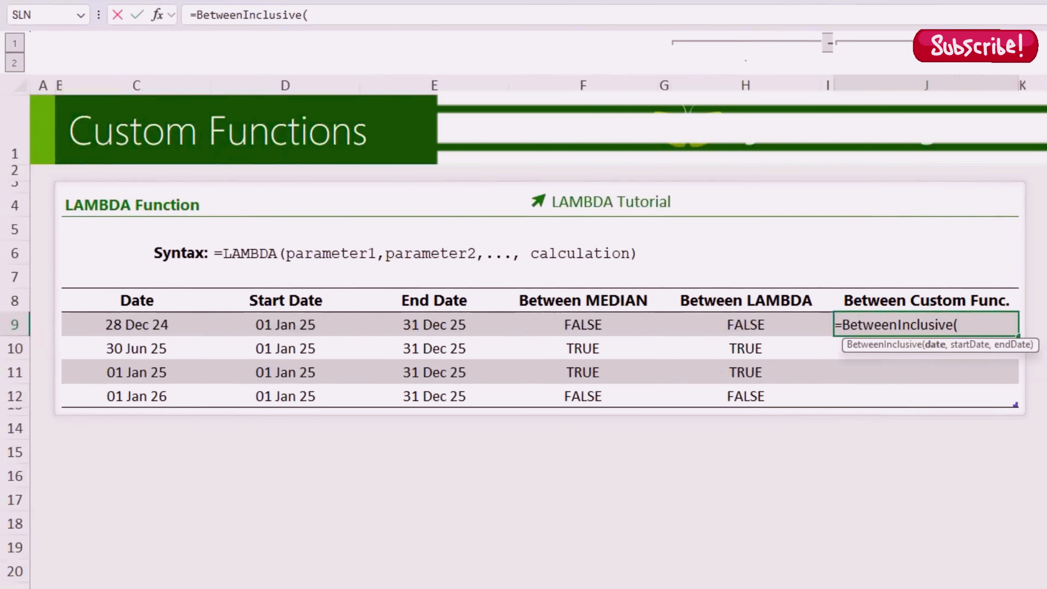
pyautogui.click(158, 327)
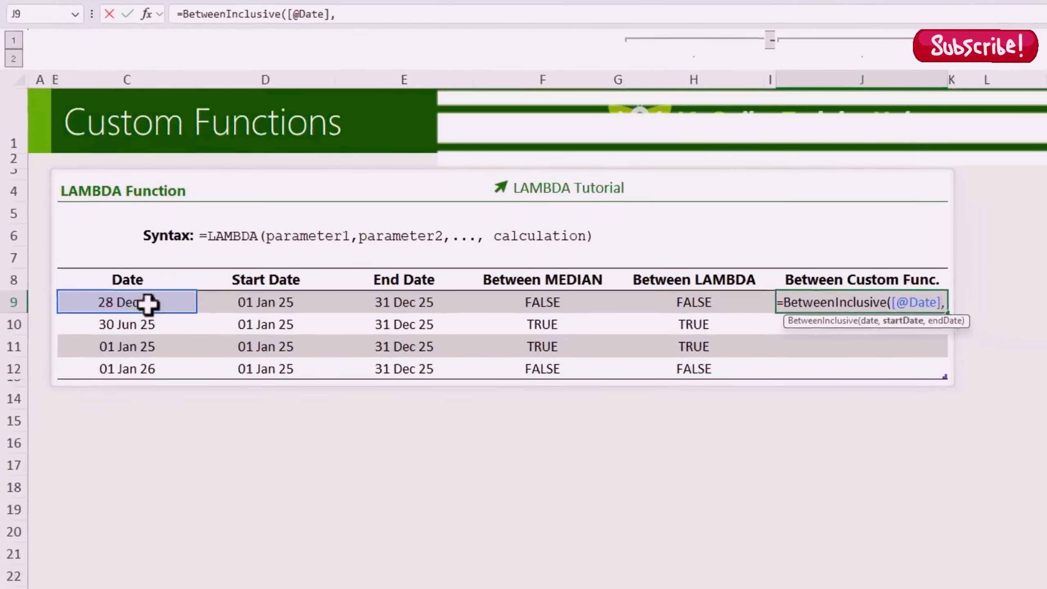
pyautogui.write(',')
pyautogui.click(253, 326)
pyautogui.write(',')
pyautogui.click(380, 292)
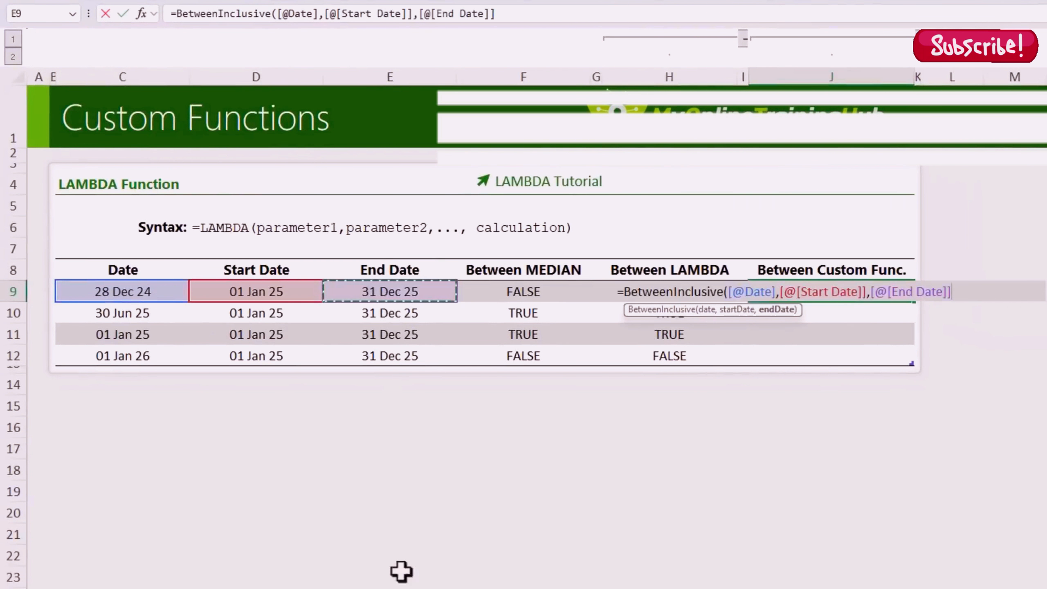
pyautogui.write(')')
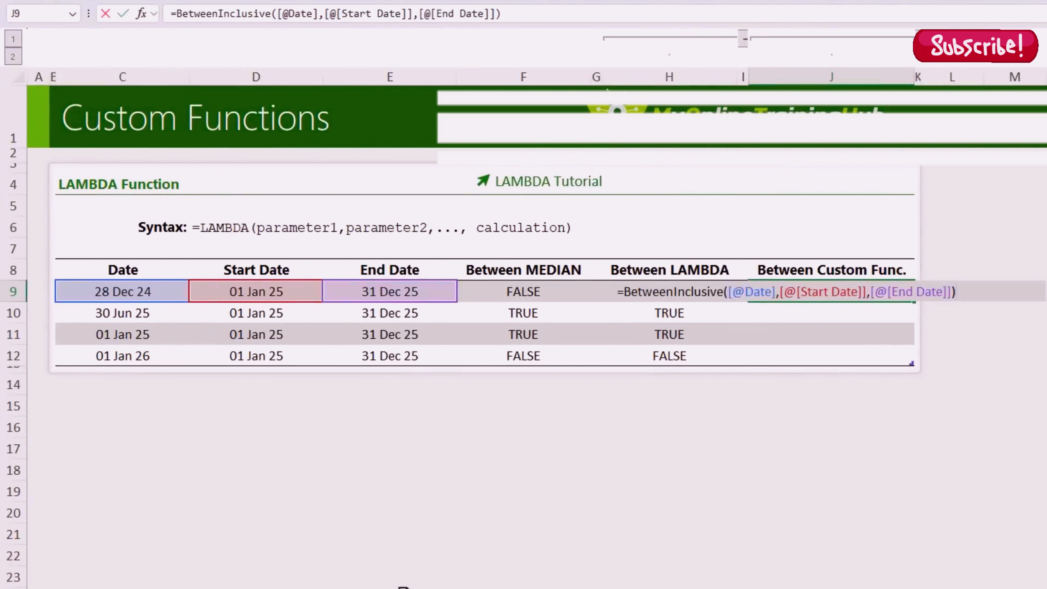
pyautogui.press('Return')
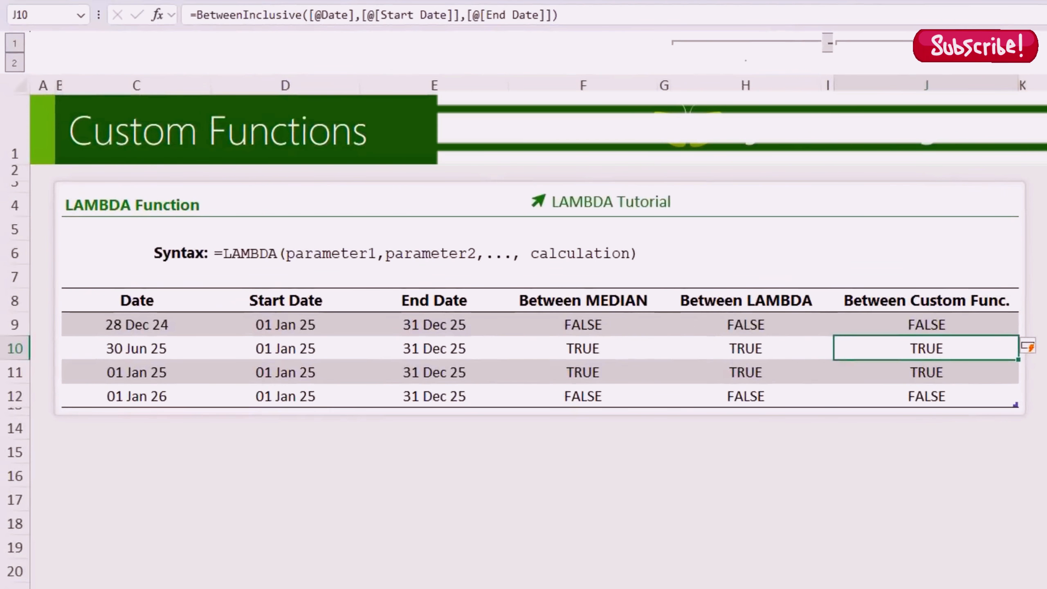
pyautogui.press('Down')
pyautogui.press('Down')
pyautogui.press('Up')
pyautogui.press('Up')
pyautogui.press('Up')
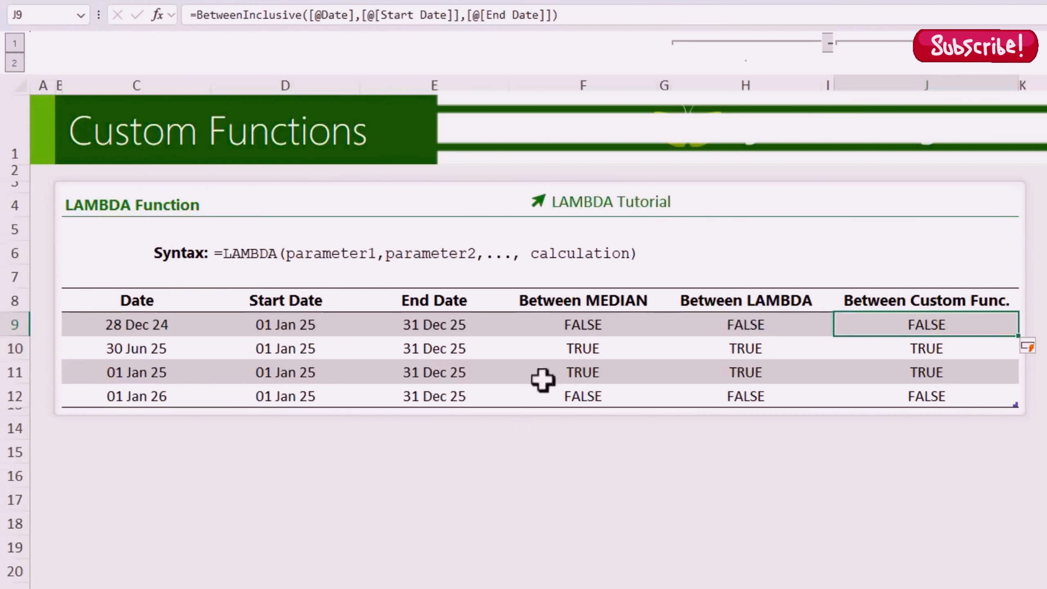
pyautogui.click(562, 326)
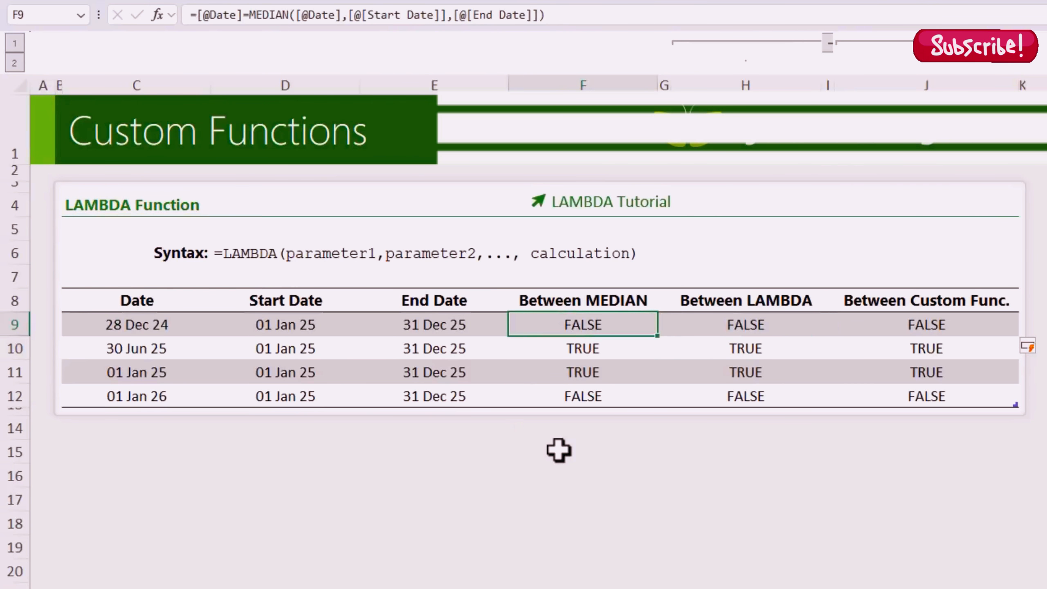
pyautogui.press('Right')
pyautogui.press('Right')
pyautogui.press('Right')
pyautogui.press('Right')
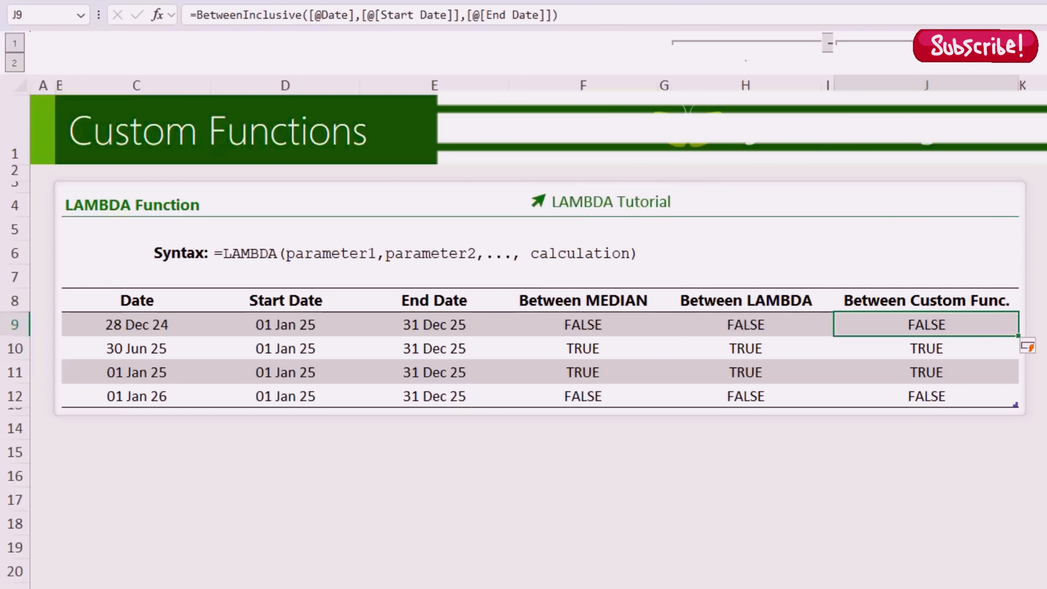
pyautogui.click(577, 326)
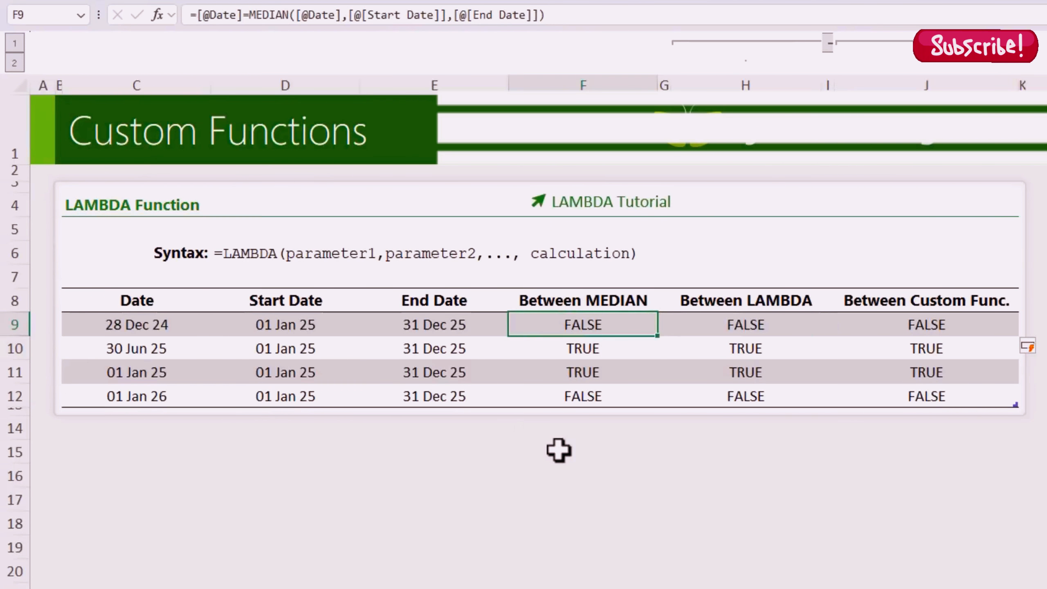
pyautogui.press('Right')
pyautogui.press('Right')
pyautogui.press('Right')
pyautogui.press('Right')
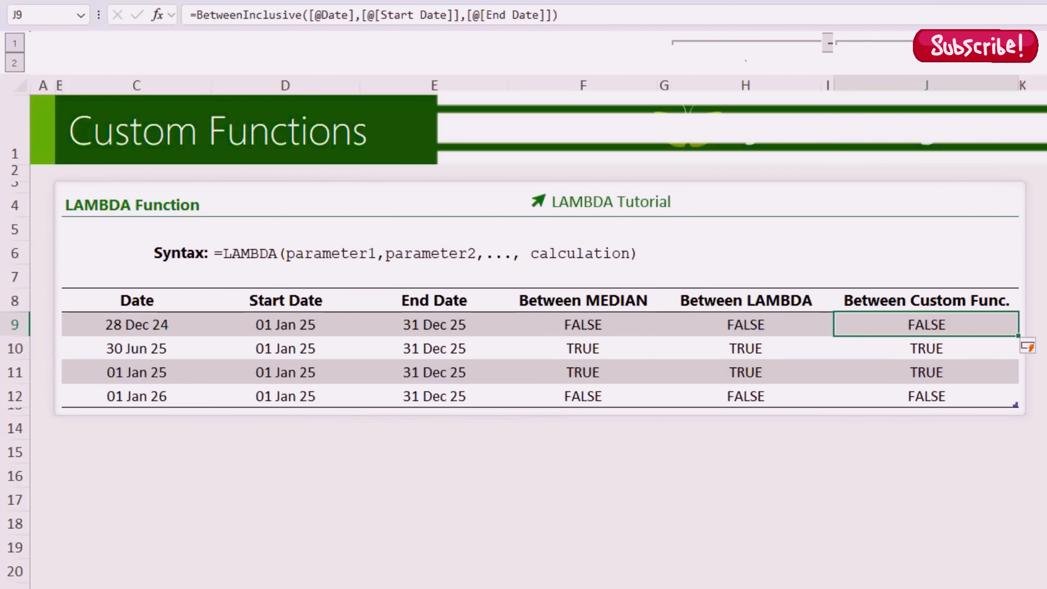